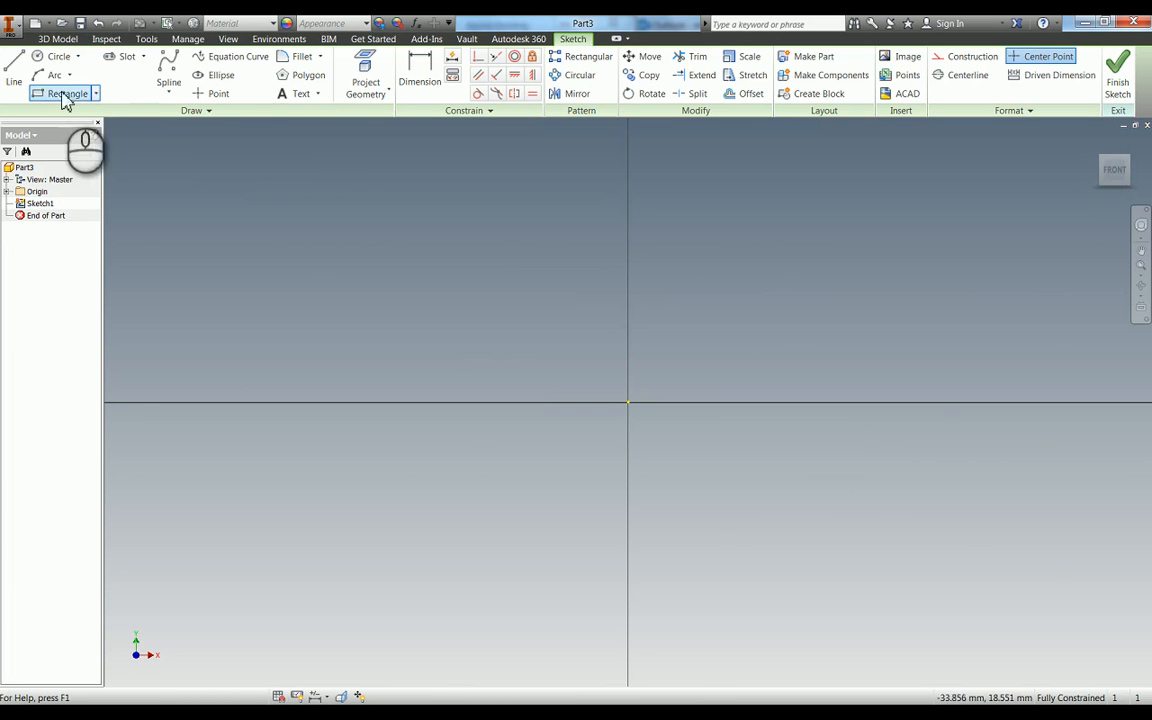
# - Sketch a four-sided polygon about 22 mm wide, centred on the origin, and constrain one of its sides vertical
pyautogui.click(303, 76)
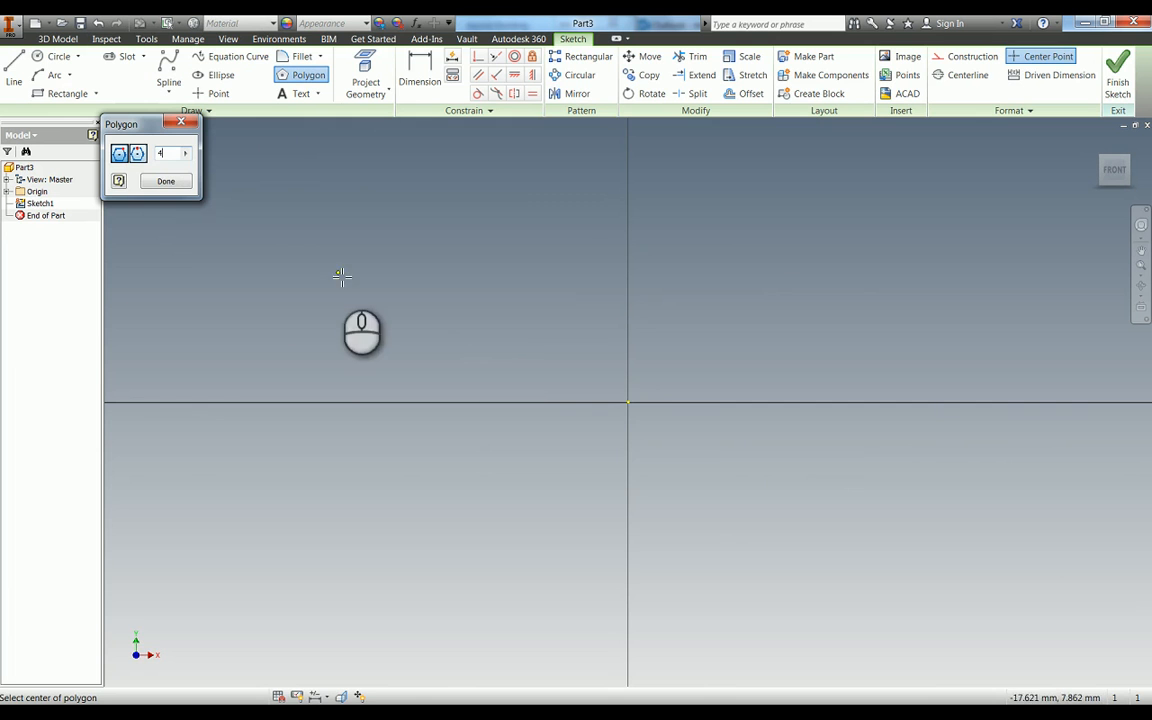
pyautogui.click(629, 403)
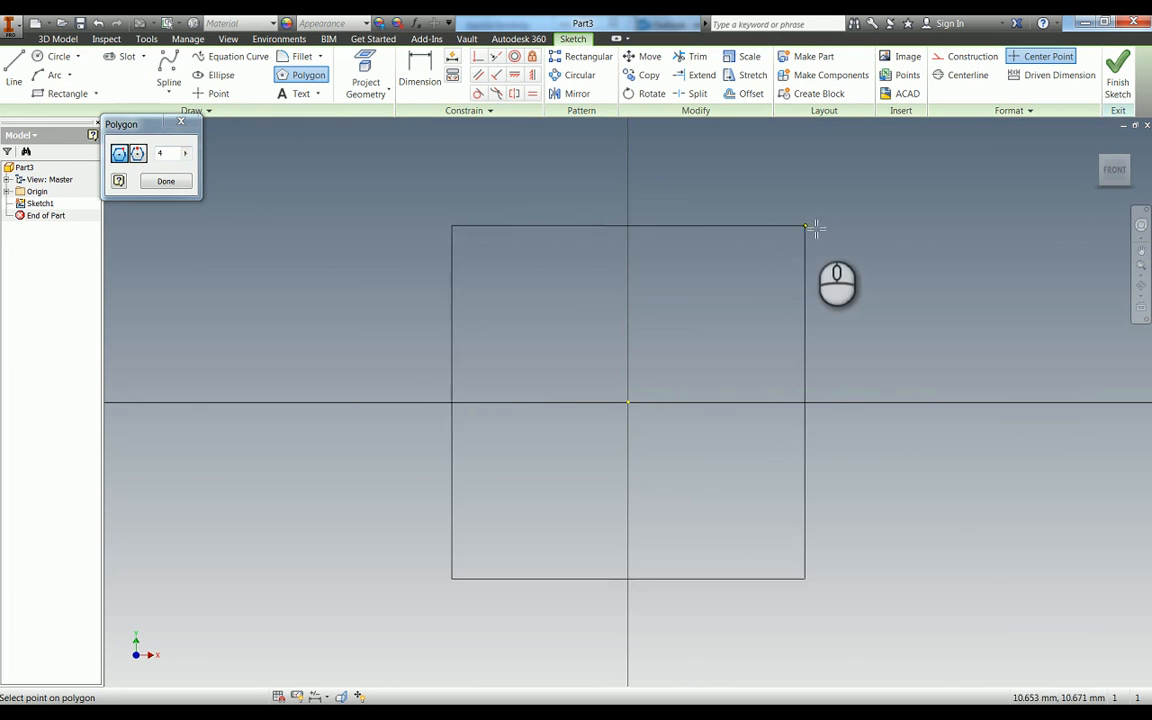
pyautogui.click(848, 275)
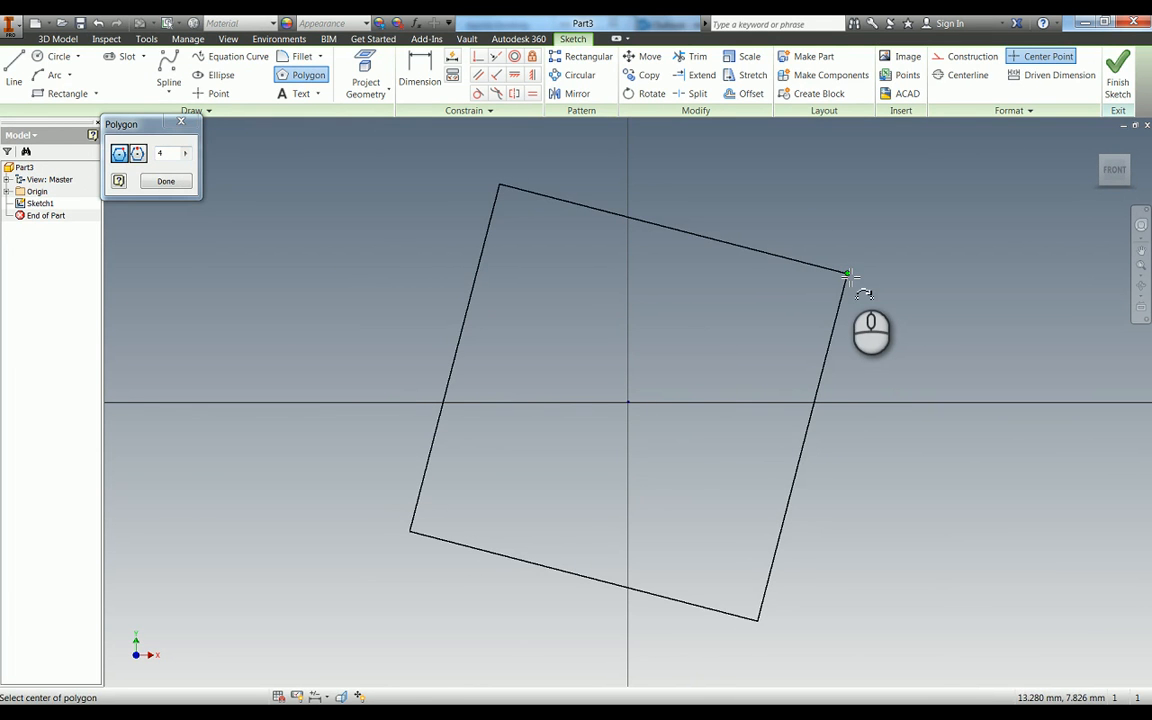
pyautogui.press('Escape')
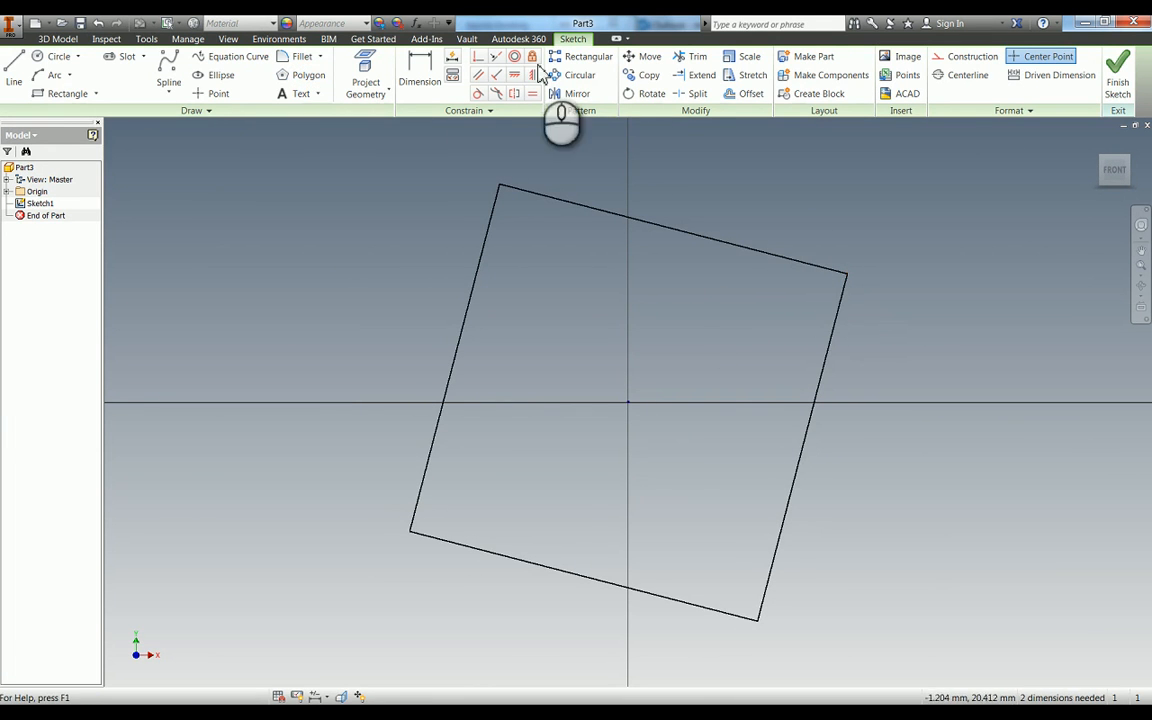
pyautogui.click(533, 76)
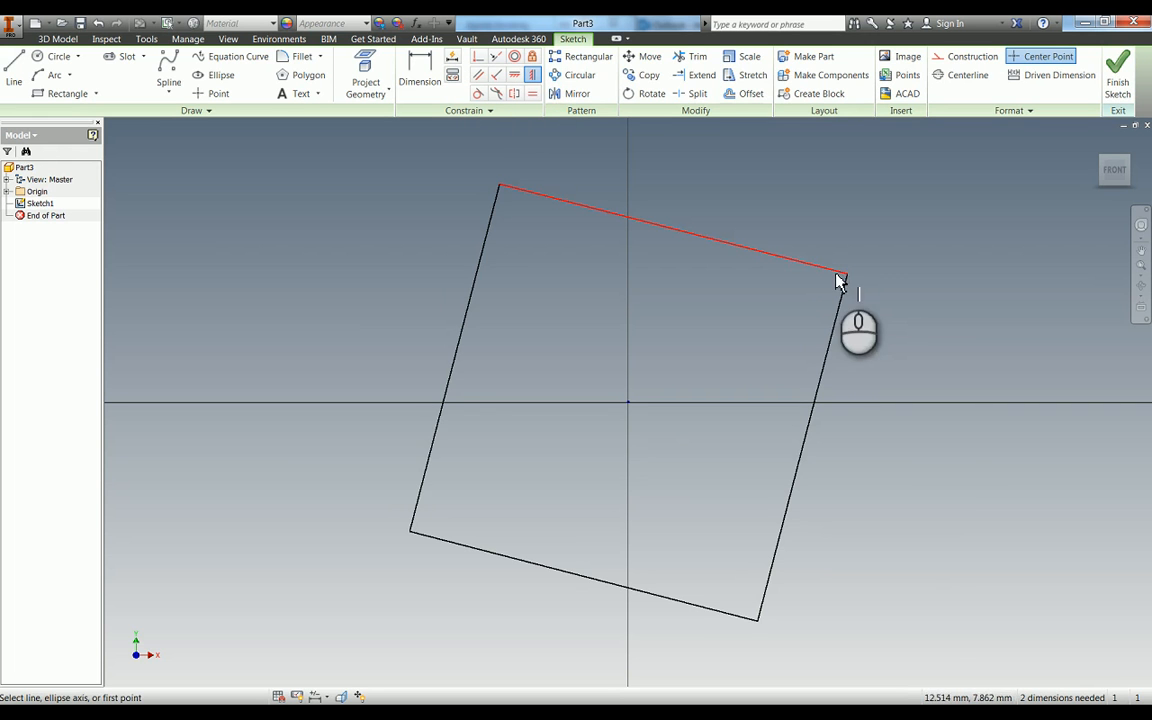
pyautogui.click(842, 303)
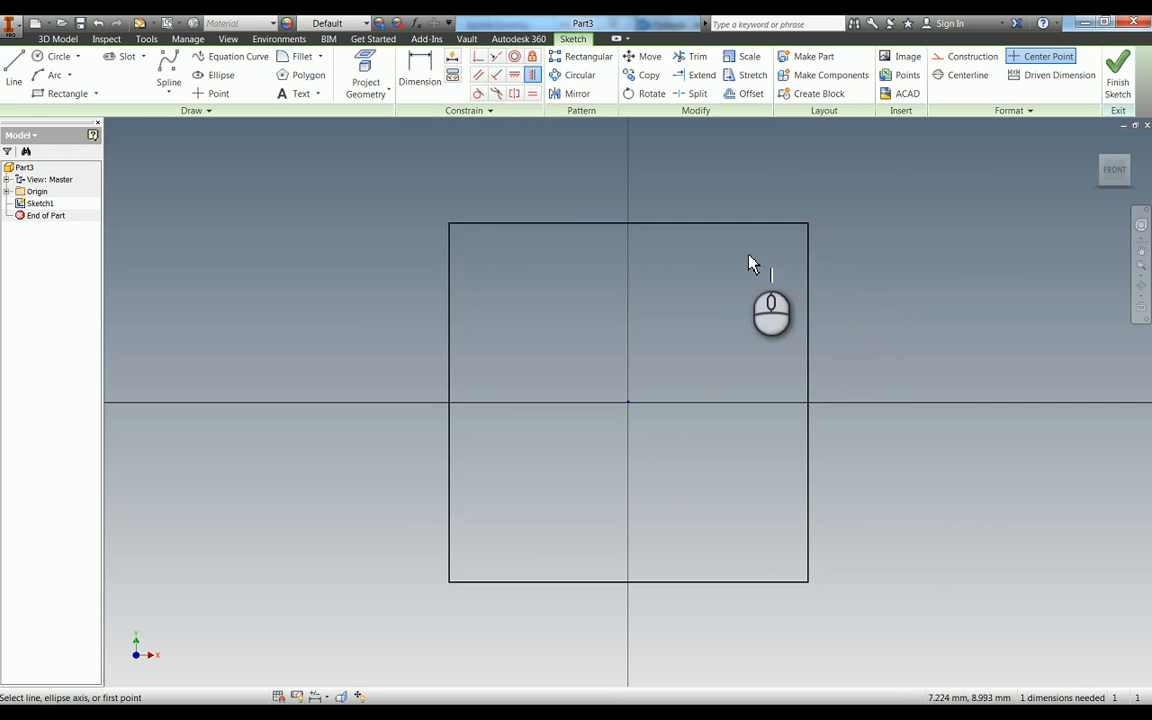
# - Dimension the upper side of the square and set its length to 100 mm
pyautogui.press('d')
pyautogui.click(651, 222)
pyautogui.click(655, 208)
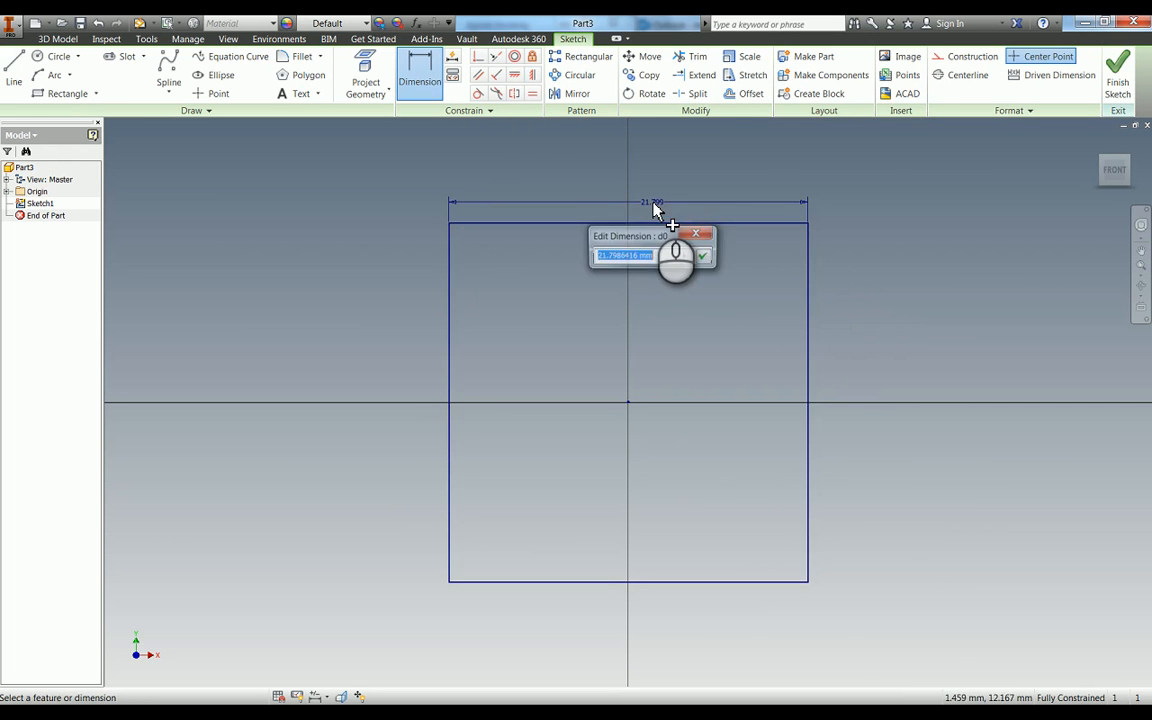
pyautogui.write('100')
pyautogui.press('Return')
# - Extrude the square profile 10 mm to one side of the sketch plane as a solid plate
pyautogui.press('e')
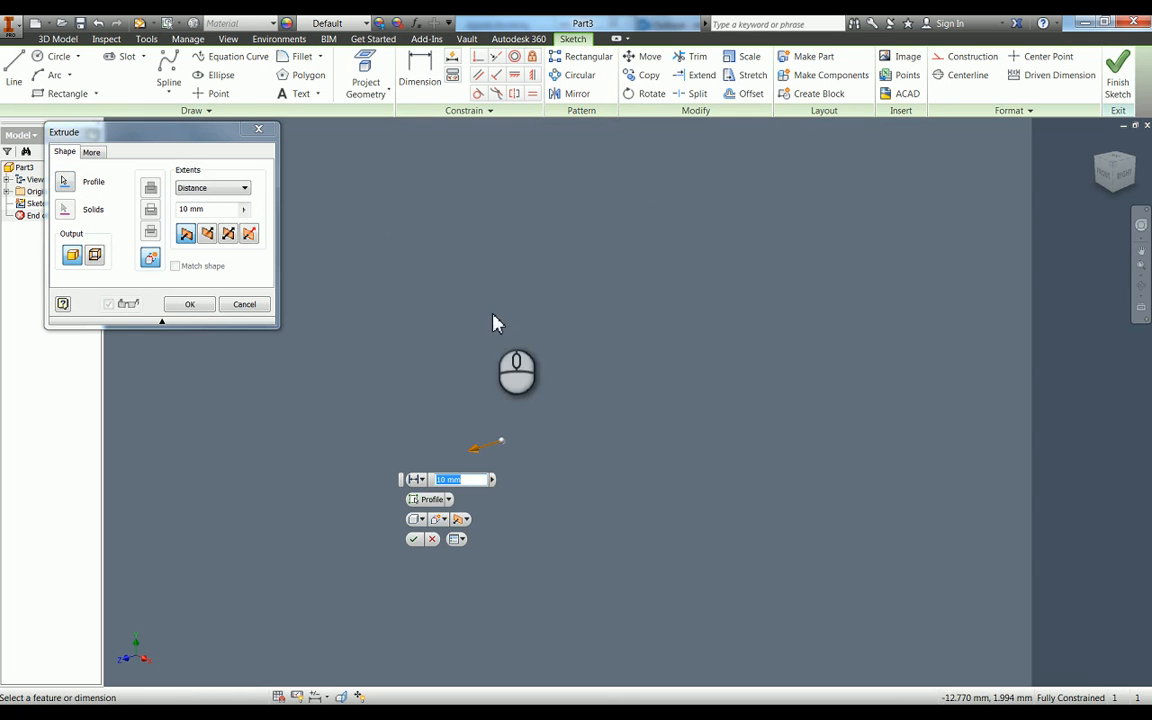
pyautogui.keyDown('shift'); pyautogui.moveTo(537, 344); pyautogui.dragTo(551, 399, button='middle'); pyautogui.keyUp('shift')
pyautogui.moveTo(549, 398); pyautogui.dragTo(555, 325)
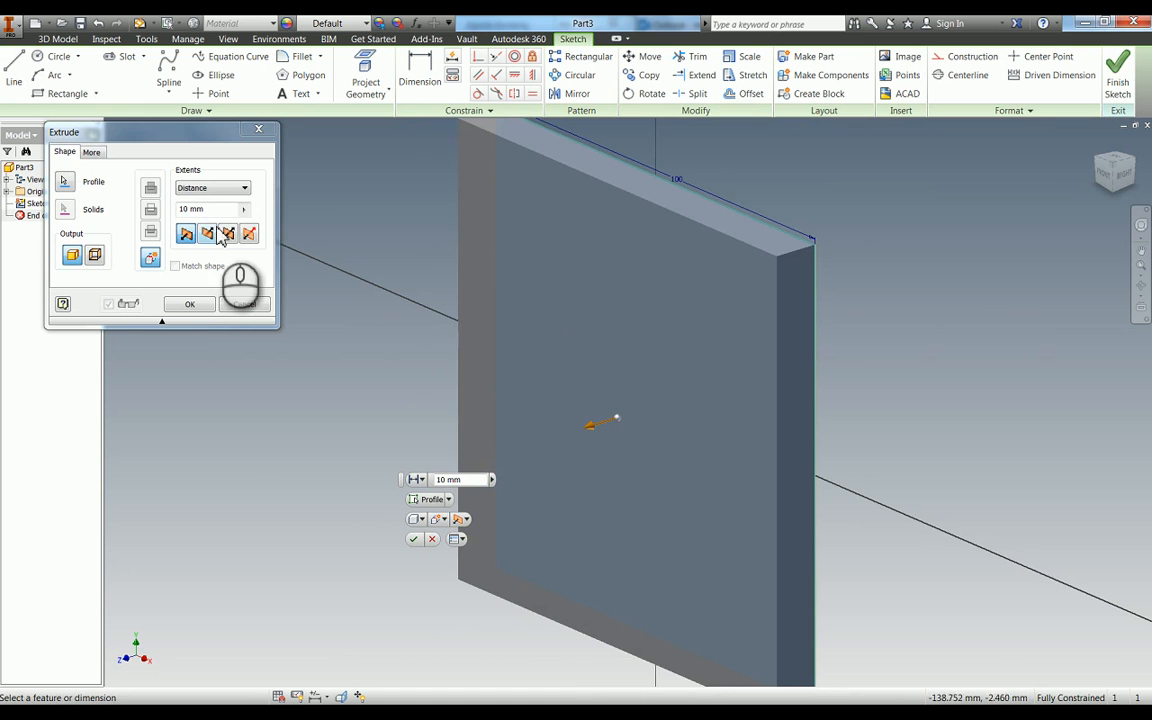
pyautogui.click(227, 234)
pyautogui.click(186, 233)
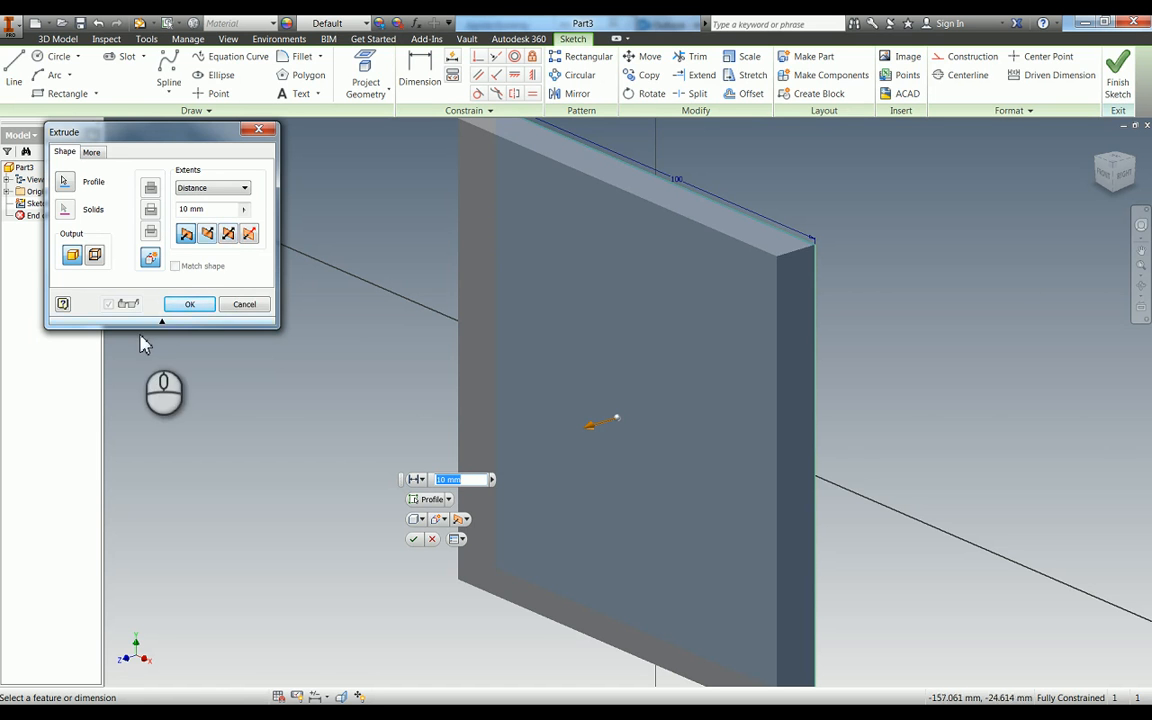
pyautogui.click(195, 304)
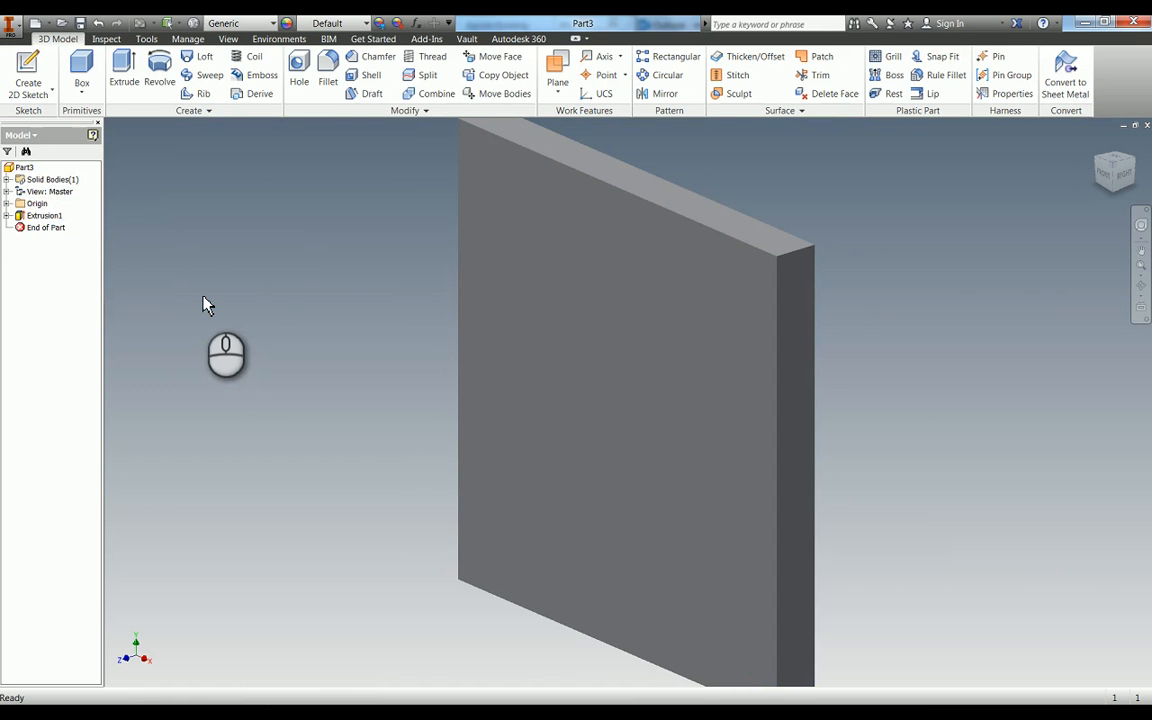
# - Assign the Wood (Oak) material to the part in its physical iProperties
pyautogui.rightClick(22, 167)
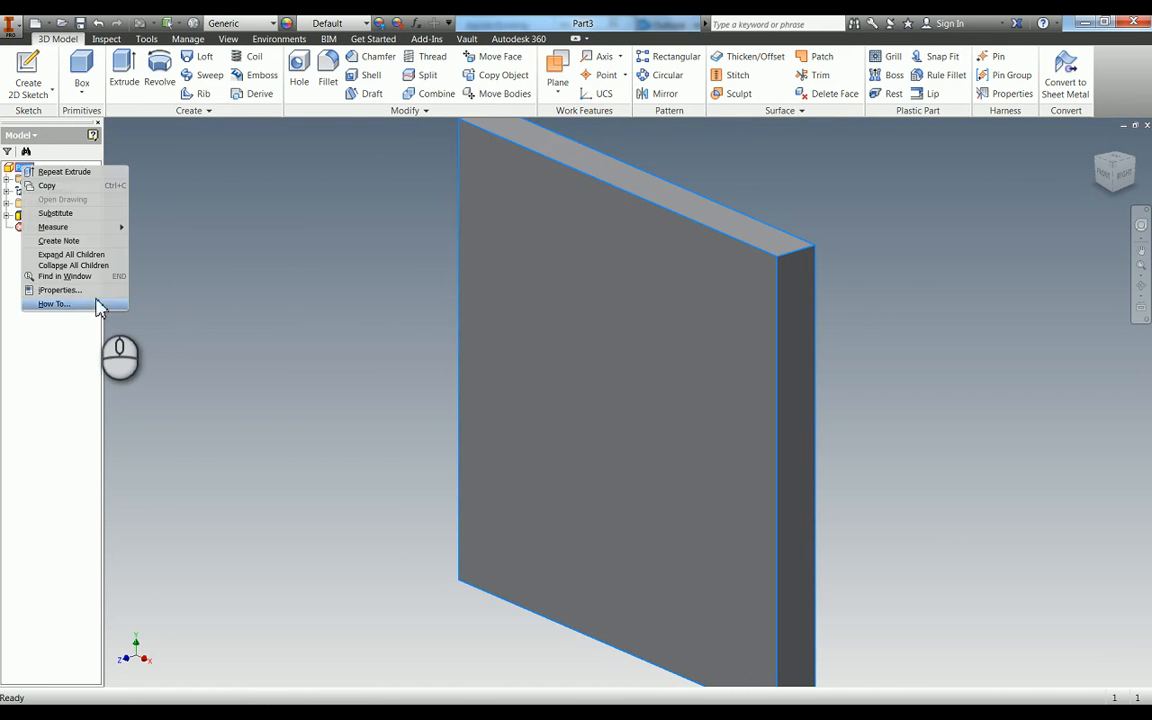
pyautogui.click(95, 290)
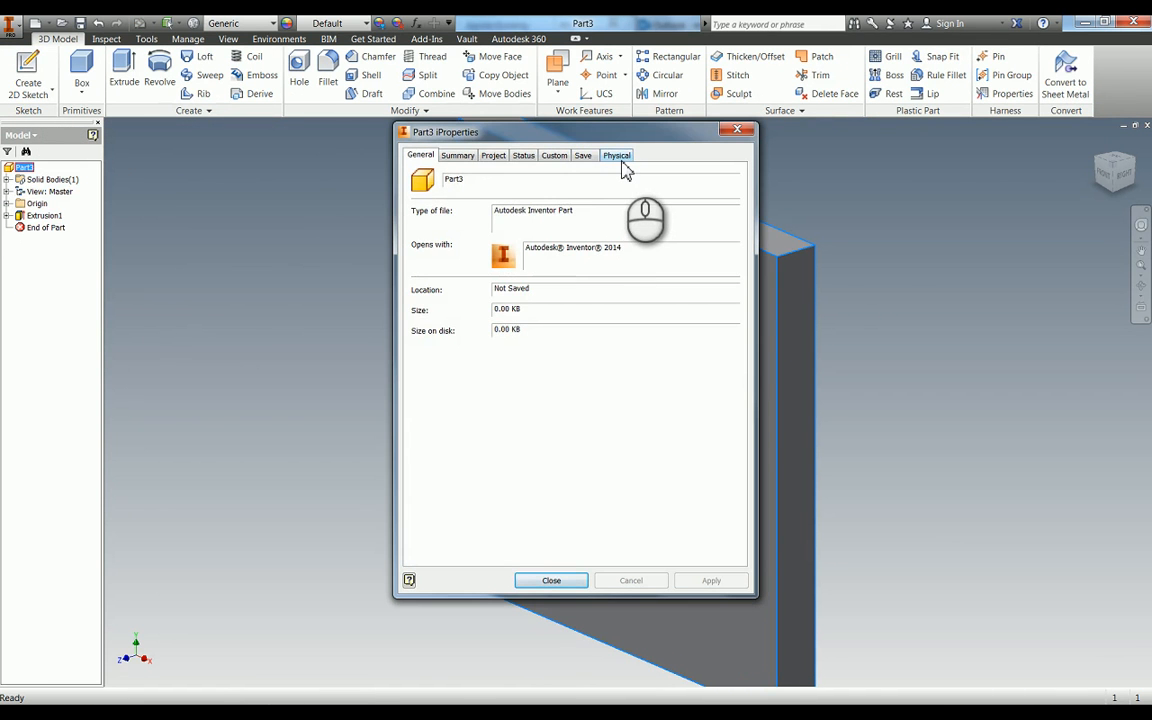
pyautogui.click(618, 156)
pyautogui.click(560, 225)
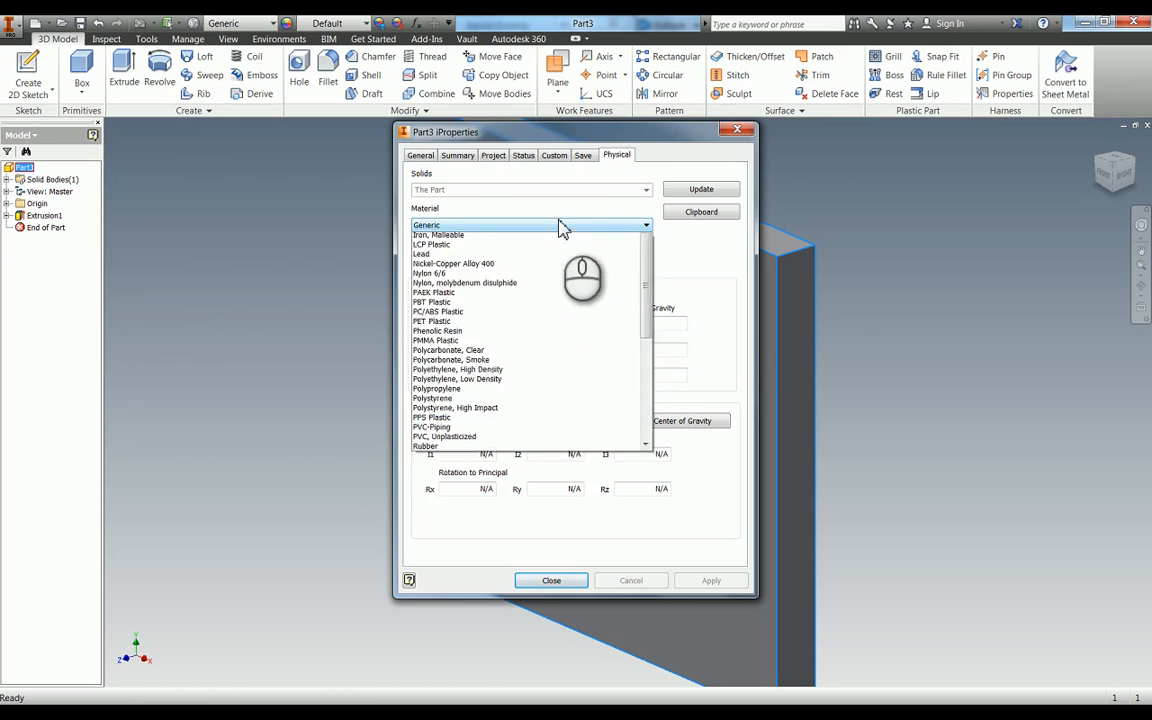
pyautogui.moveTo(646, 328); pyautogui.dragTo(632, 468)
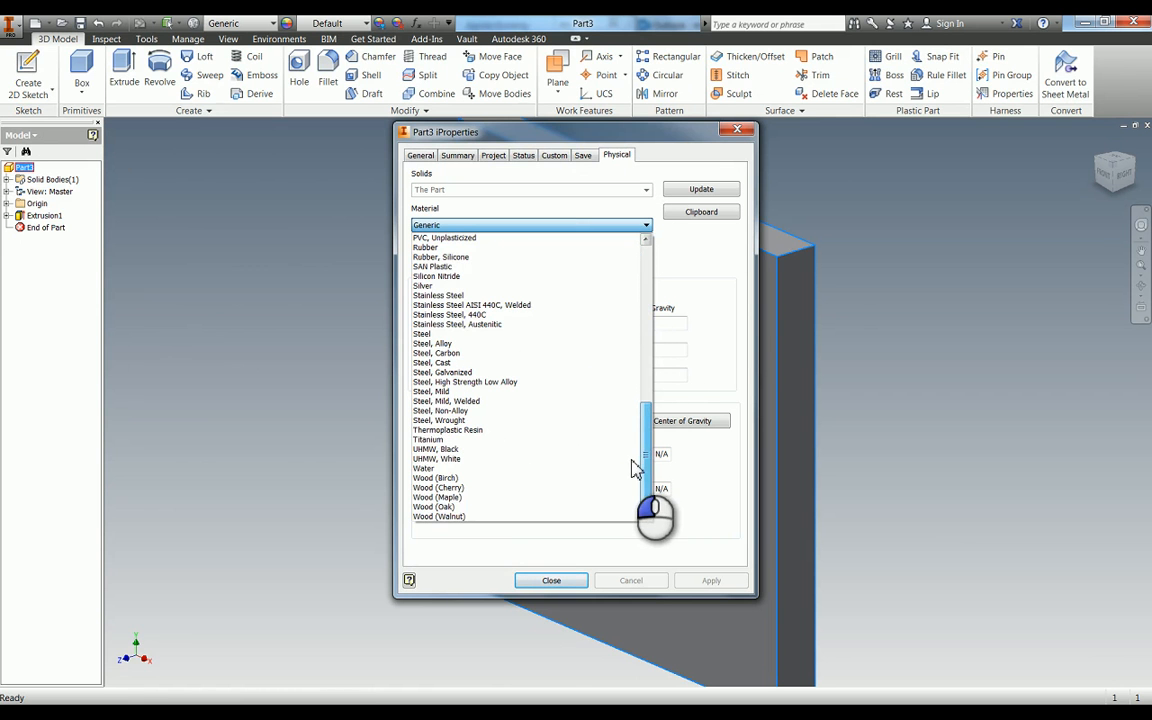
pyautogui.click(440, 506)
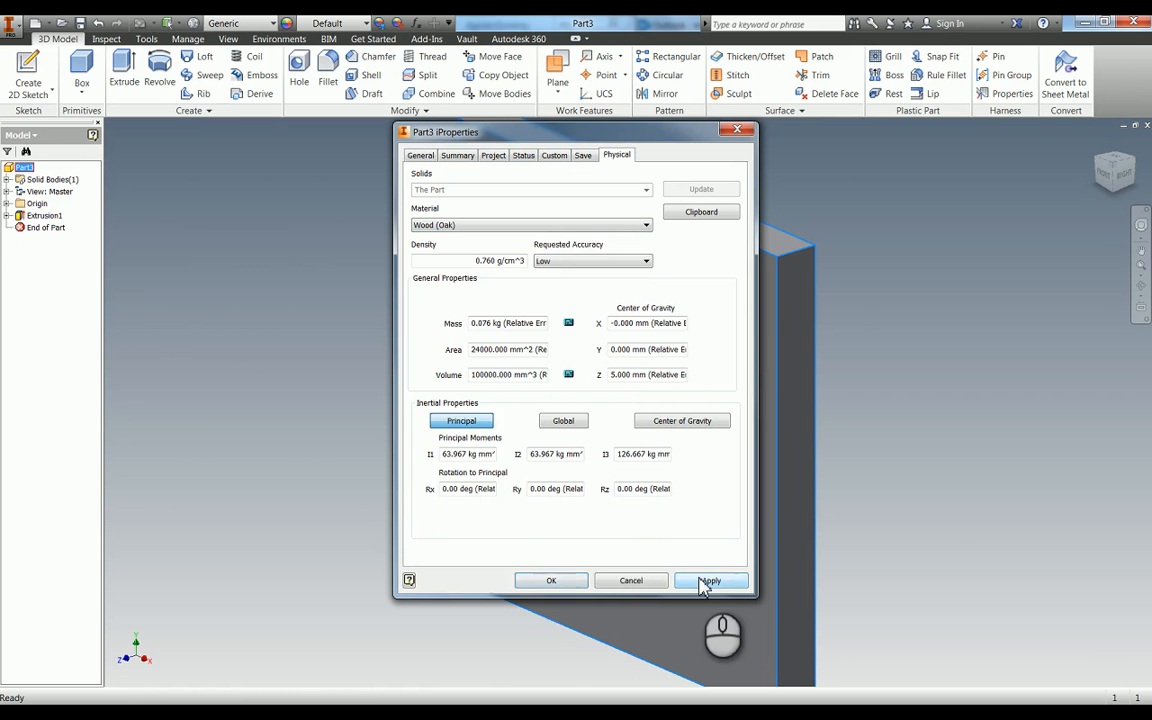
pyautogui.click(705, 581)
pyautogui.click(551, 581)
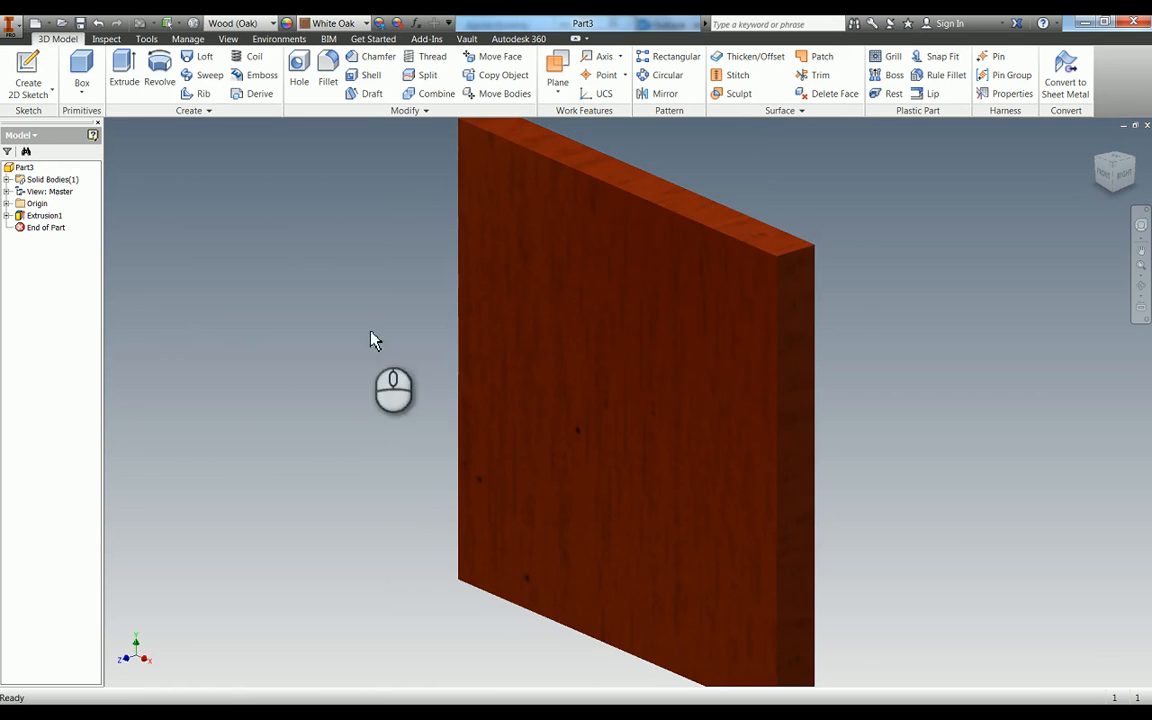
# - Start a new 2D sketch on the narrow bottom edge face of the wooden plate
pyautogui.press('F4')
pyautogui.moveTo(612, 381)
pyautogui.mouseDown()
pyautogui.moveTo(655, 263)
pyautogui.moveTo(617, 314)
pyautogui.moveTo(607, 297)
pyautogui.mouseUp()
pyautogui.press('s')
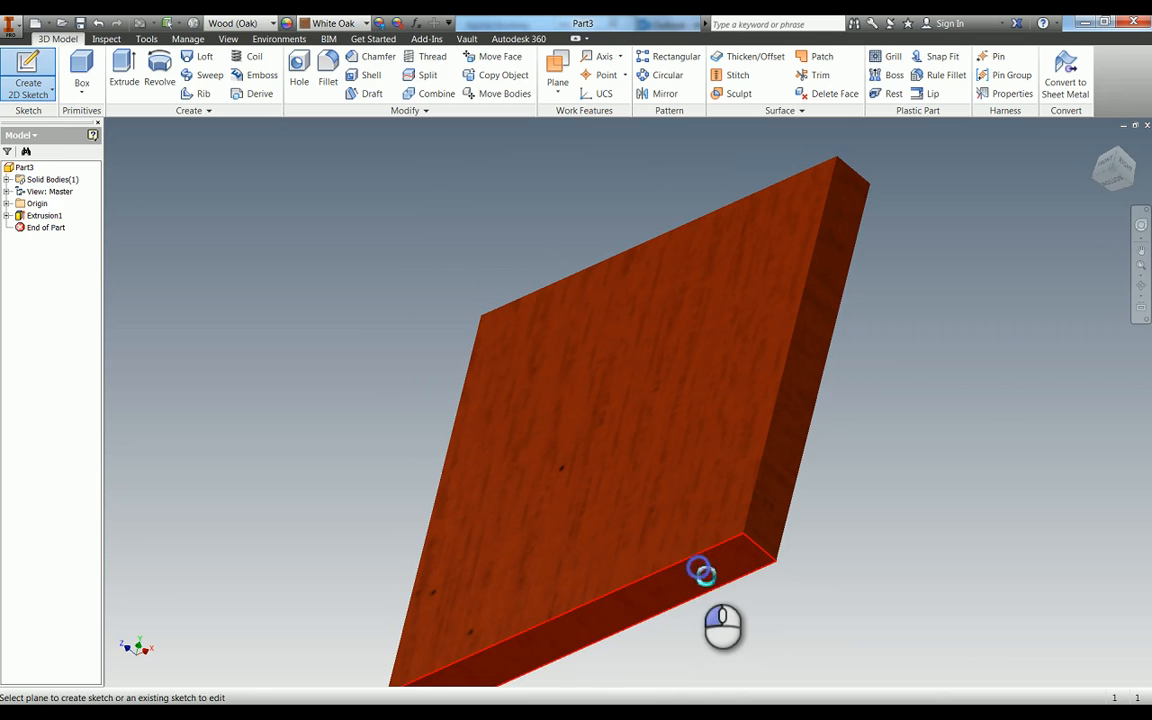
pyautogui.click(701, 571)
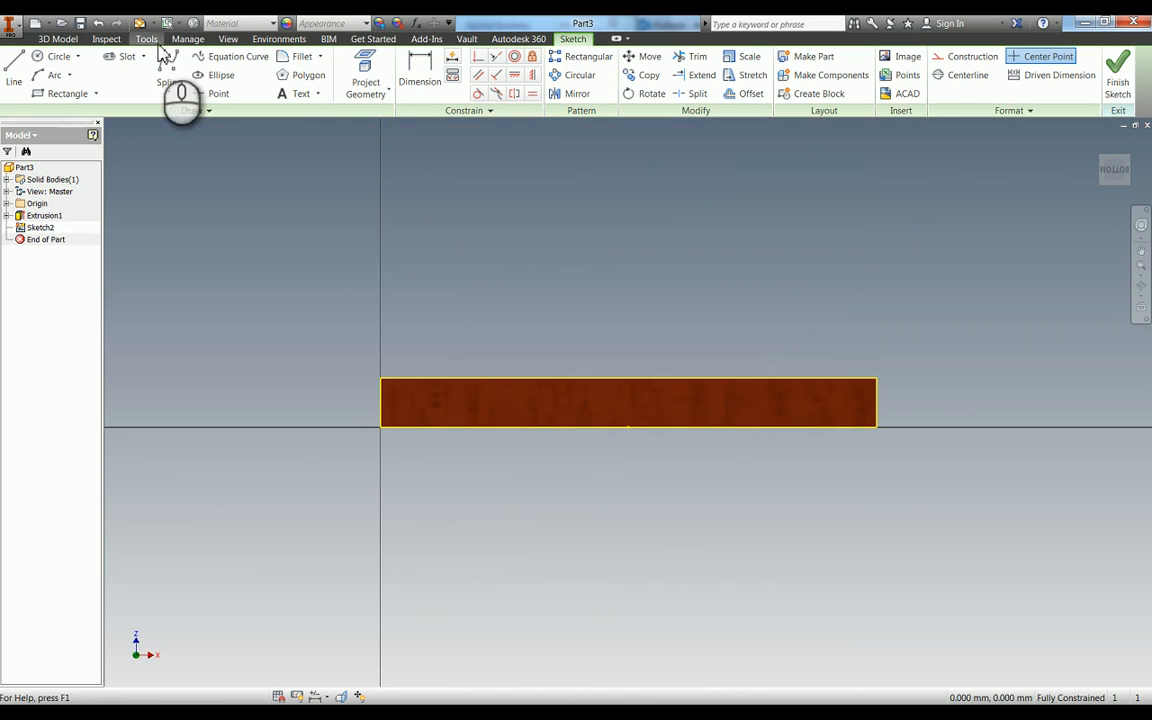
# - Place two sketch points about 33 mm and 61 mm from the face's left edge, aligned horizontally with the short edge's midpoint
pyautogui.click(212, 93)
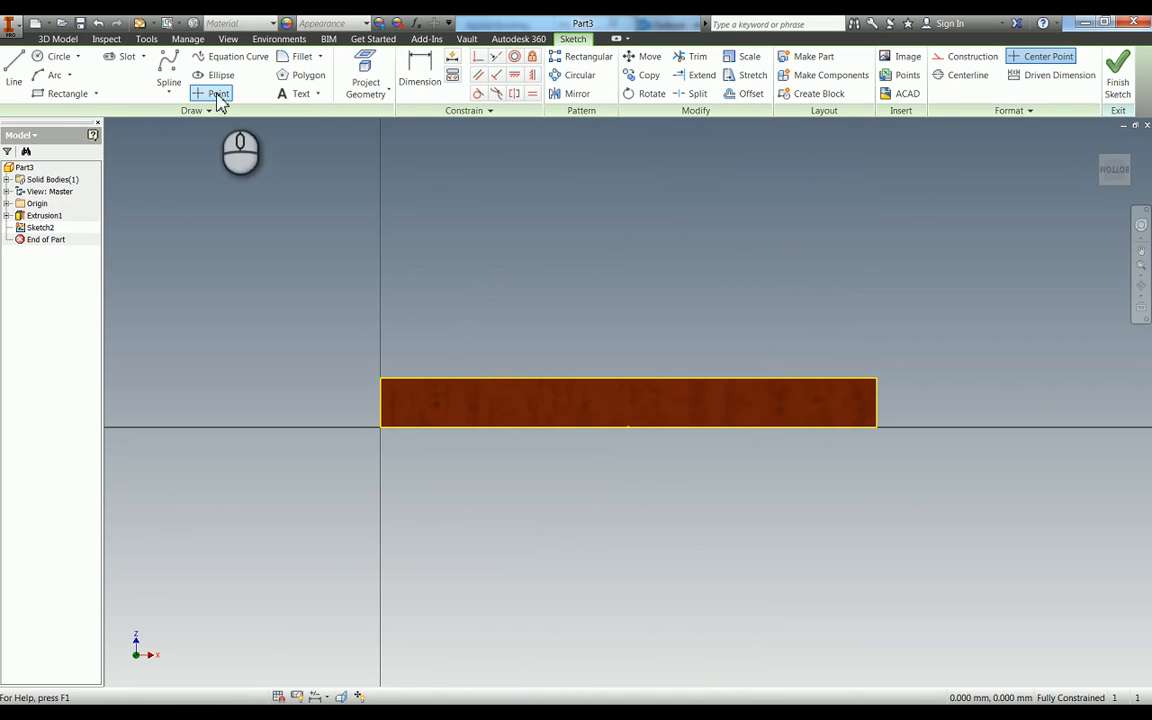
pyautogui.click(545, 412)
pyautogui.click(679, 398)
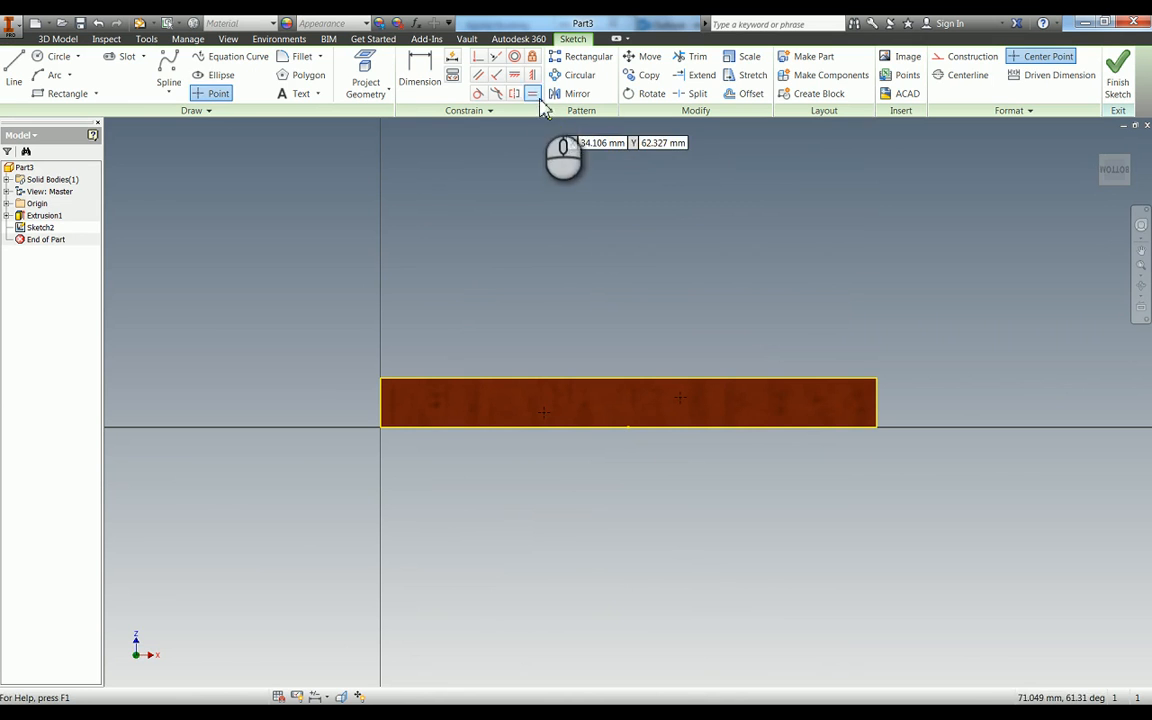
pyautogui.click(514, 75)
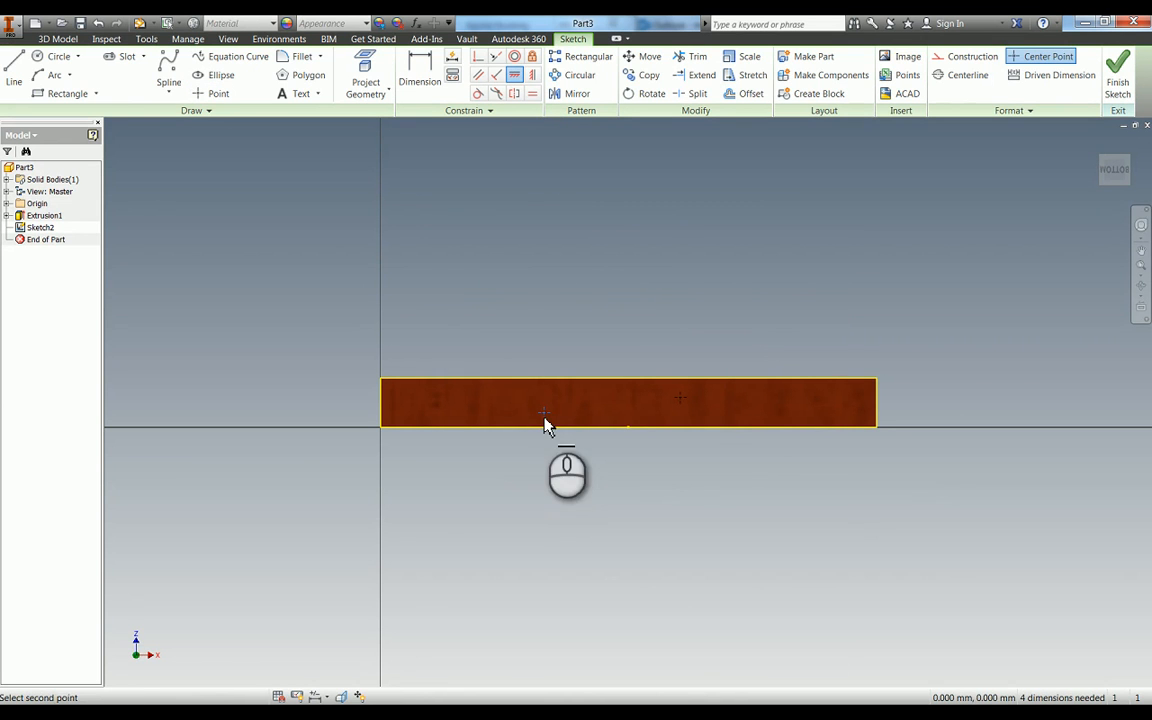
pyautogui.click(684, 404)
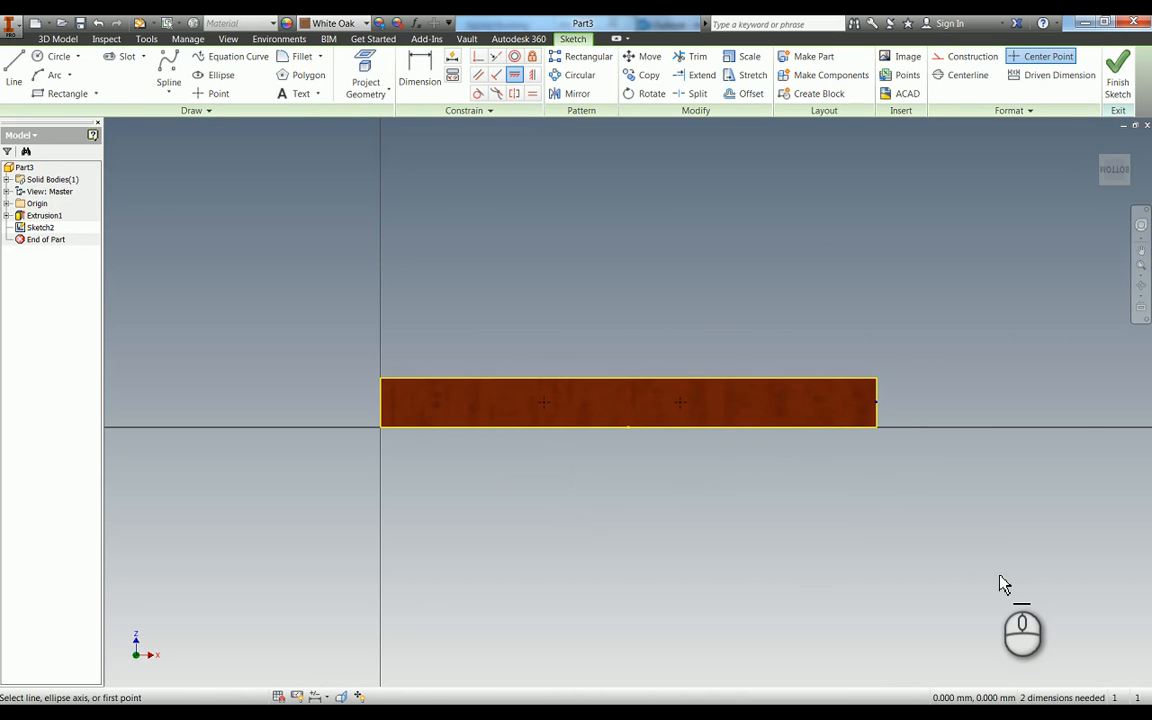
# - Dimension the first point from the left edge of the face and set the distance to 42 mm
pyautogui.press('d')
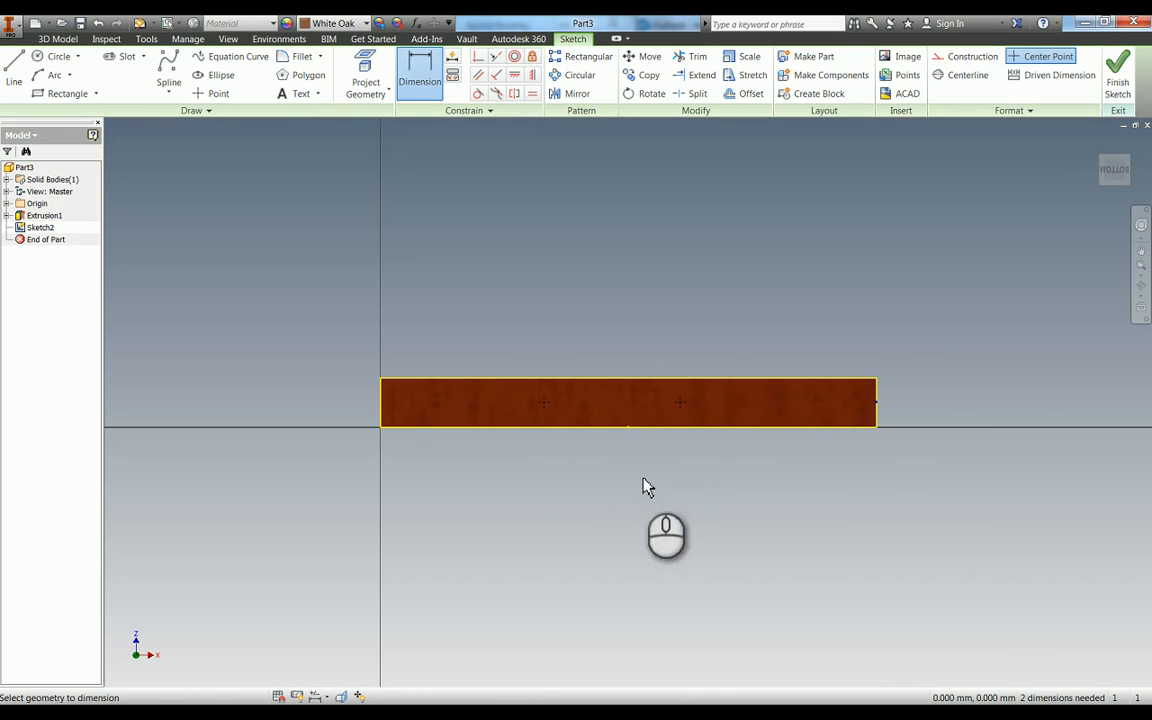
pyautogui.click(544, 402)
pyautogui.click(516, 540)
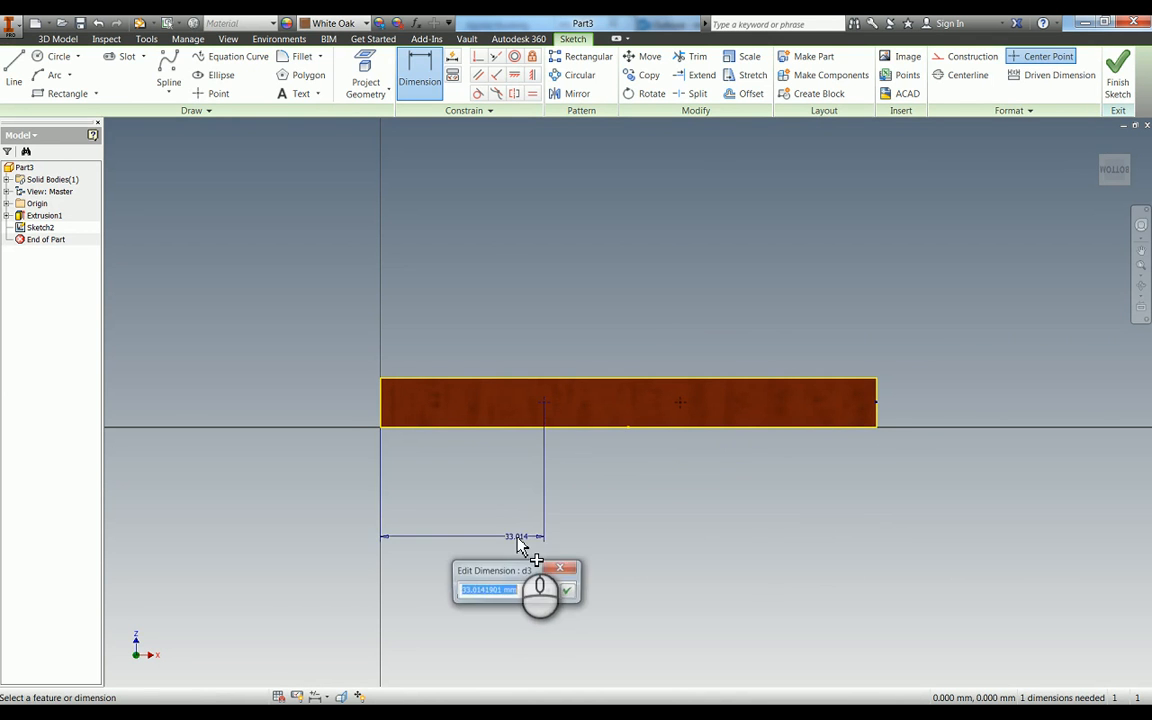
pyautogui.write('42')
pyautogui.press('Return')
# - Dimension the second point from the same left edge and set the distance to 58 mm
pyautogui.click(686, 408)
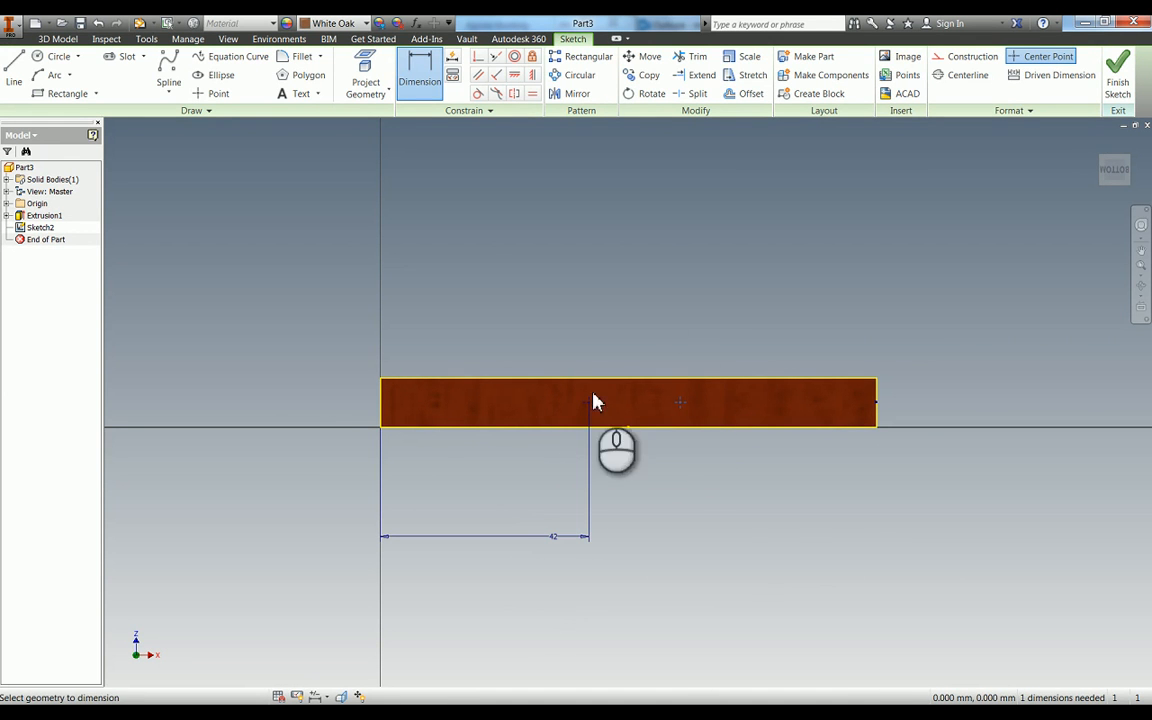
pyautogui.click(383, 393)
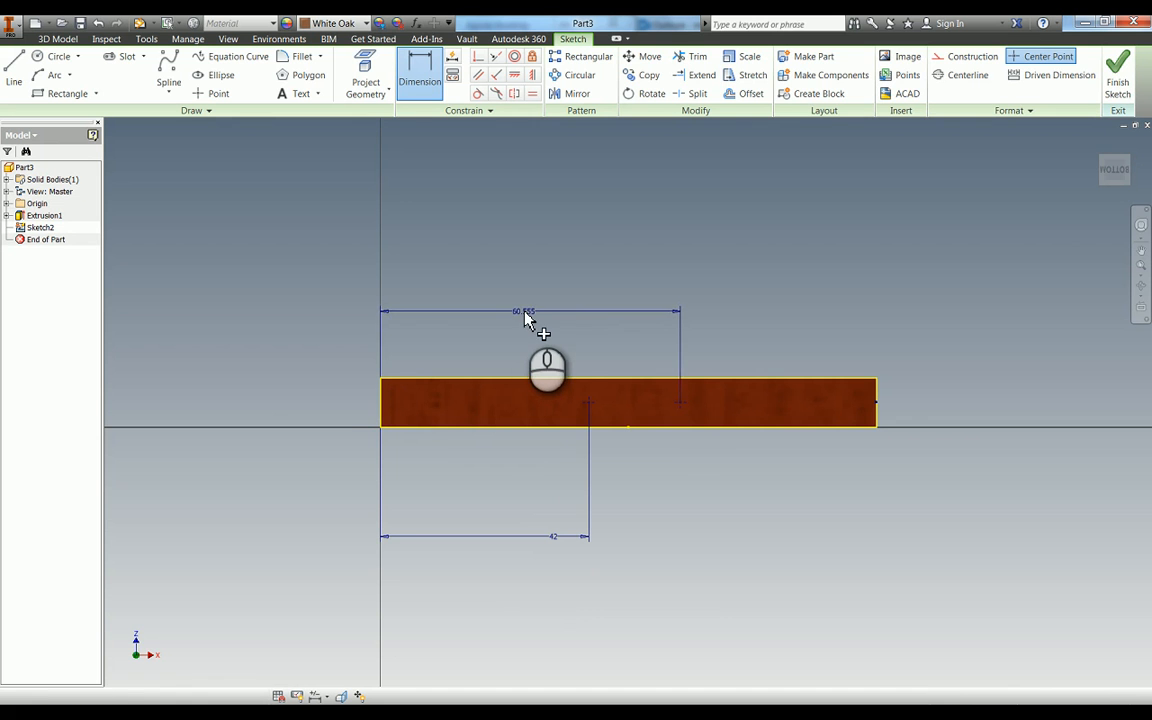
pyautogui.click(527, 314)
pyautogui.press('Return')
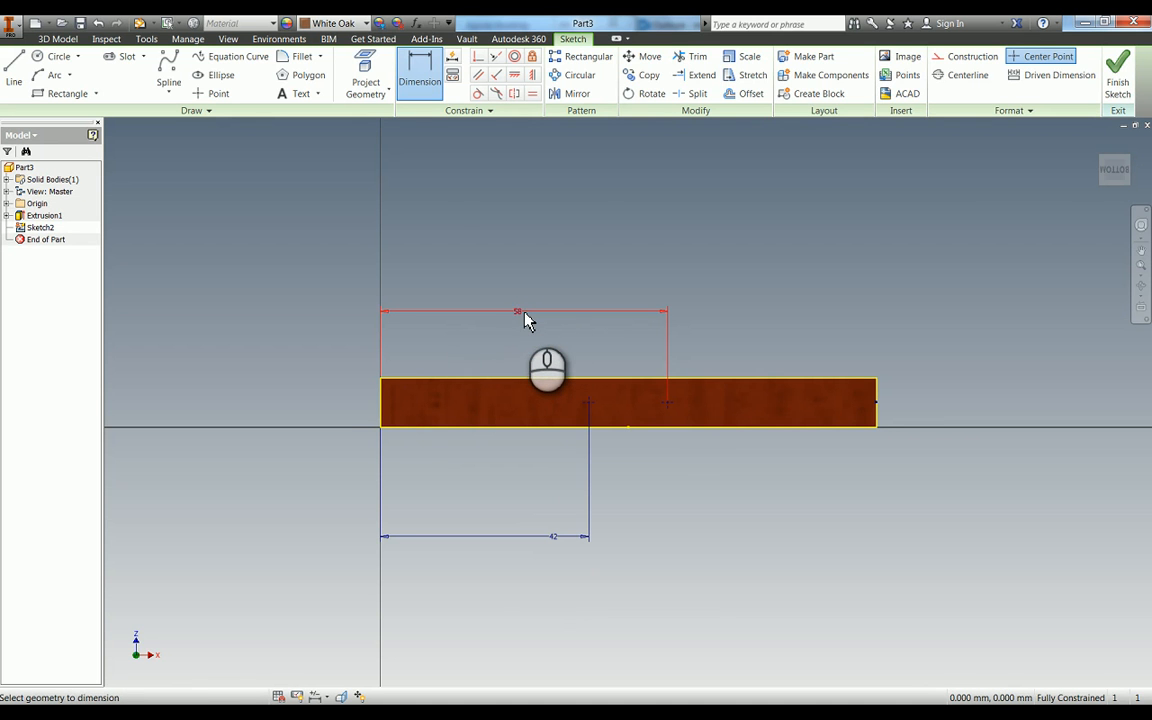
# - Start counterbored 3 mm holes on the two sketch points, with Distance termination and a depth of 70 mm
pyautogui.press('h')
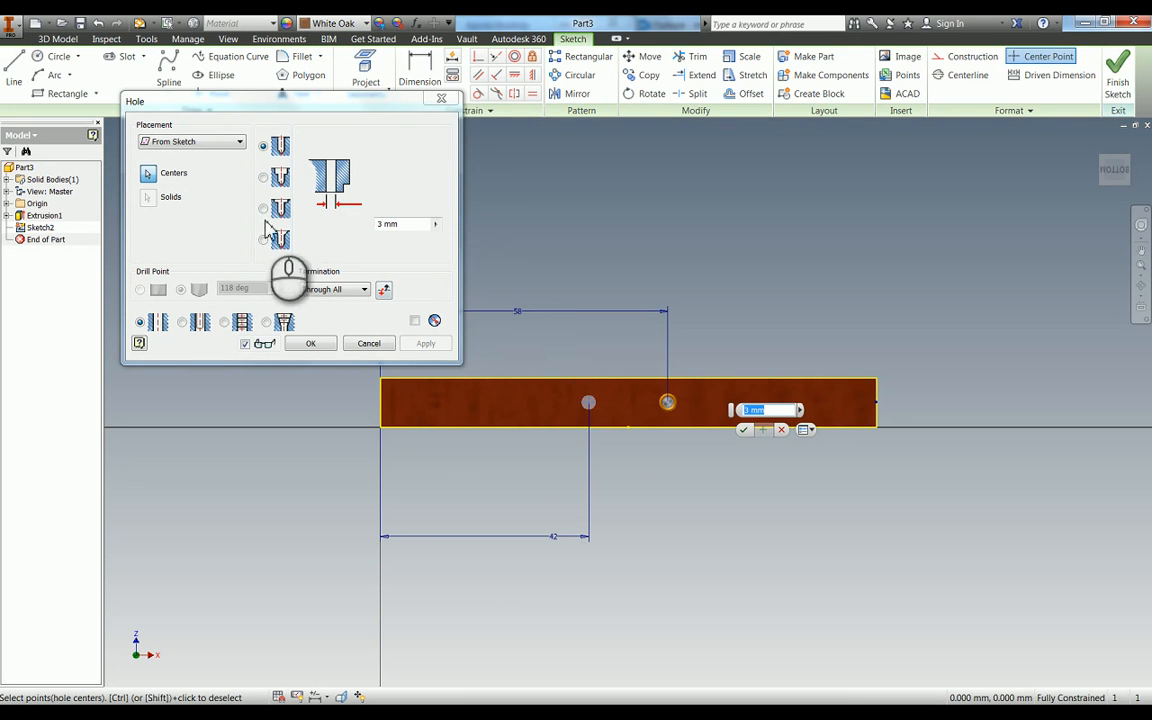
pyautogui.click(264, 178)
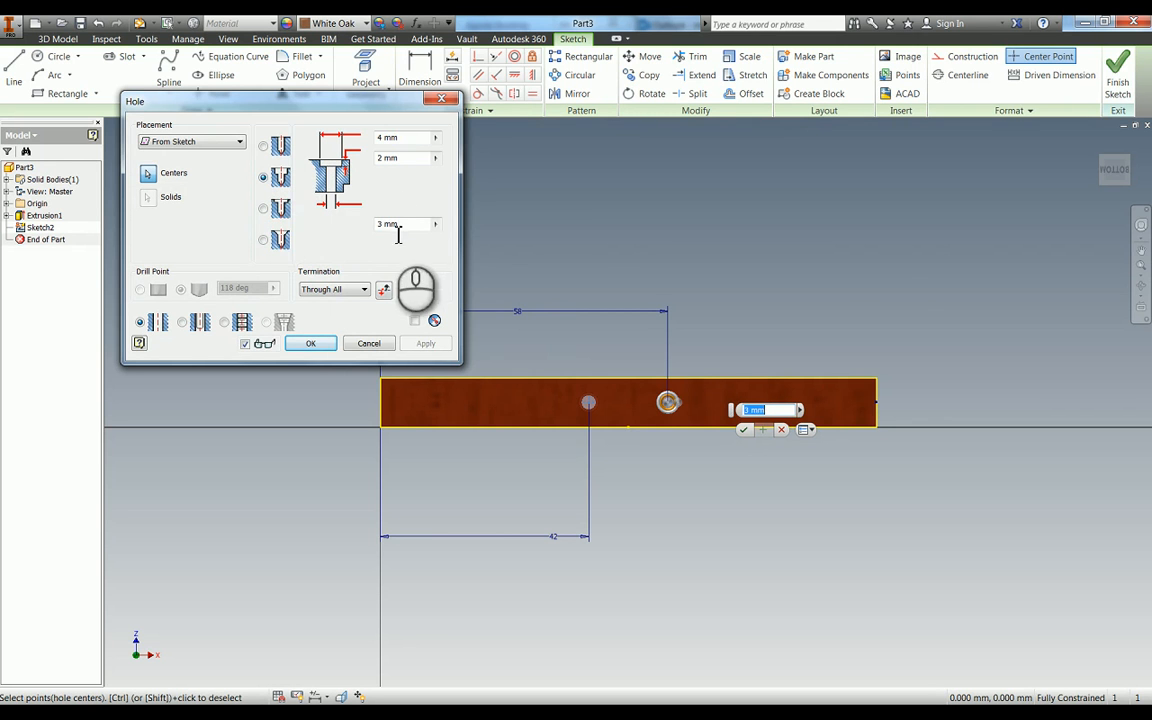
pyautogui.click(333, 289)
pyautogui.click(322, 303)
pyautogui.click(395, 190)
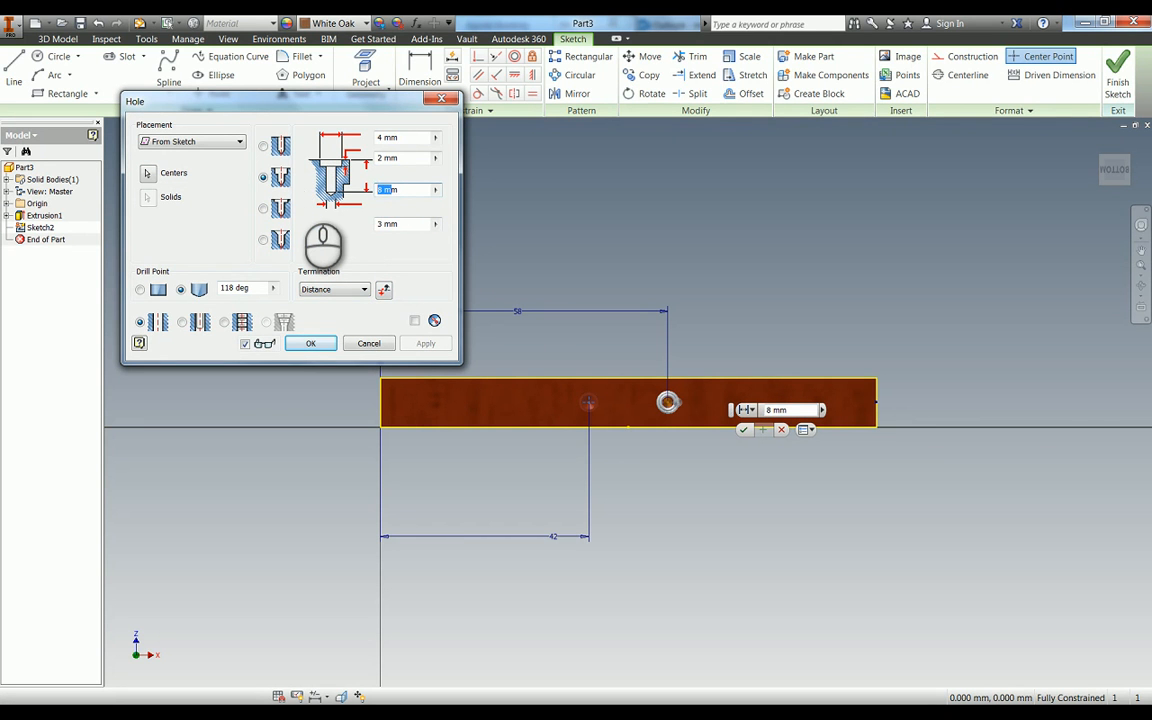
# - Set the holes' counterbore diameter to 5 mm and counterbore depth to 10 mm, and inspect the preview at an angle
pyautogui.click(386, 137)
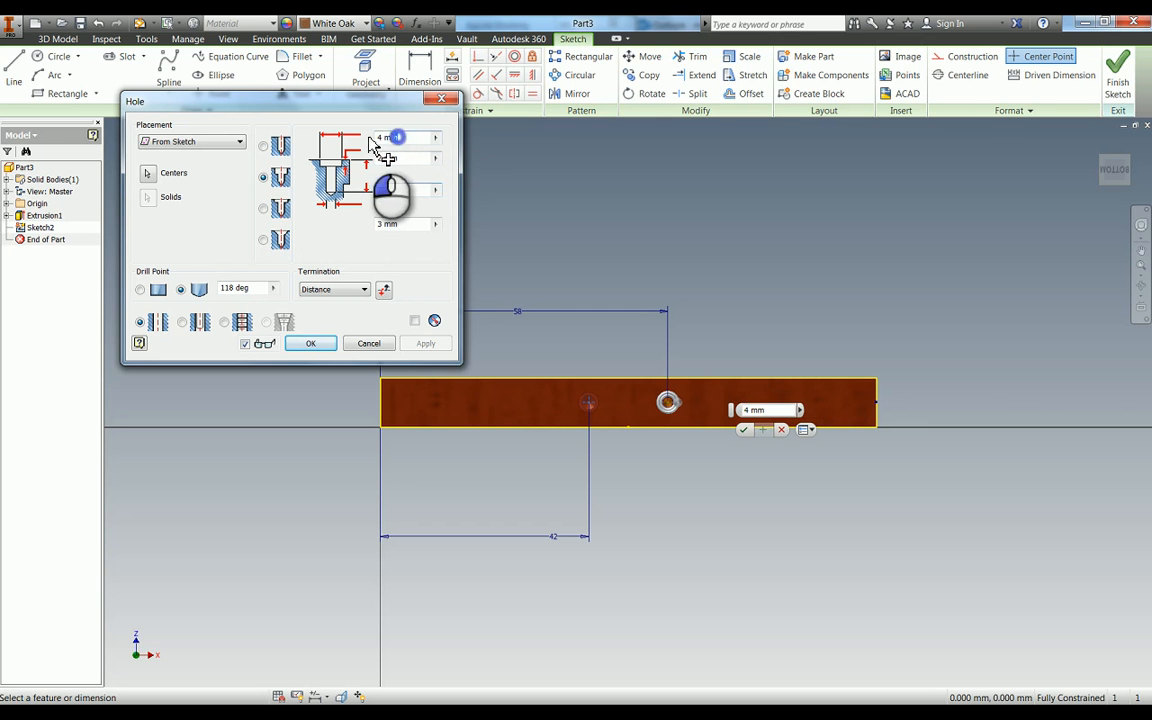
pyautogui.write('5')
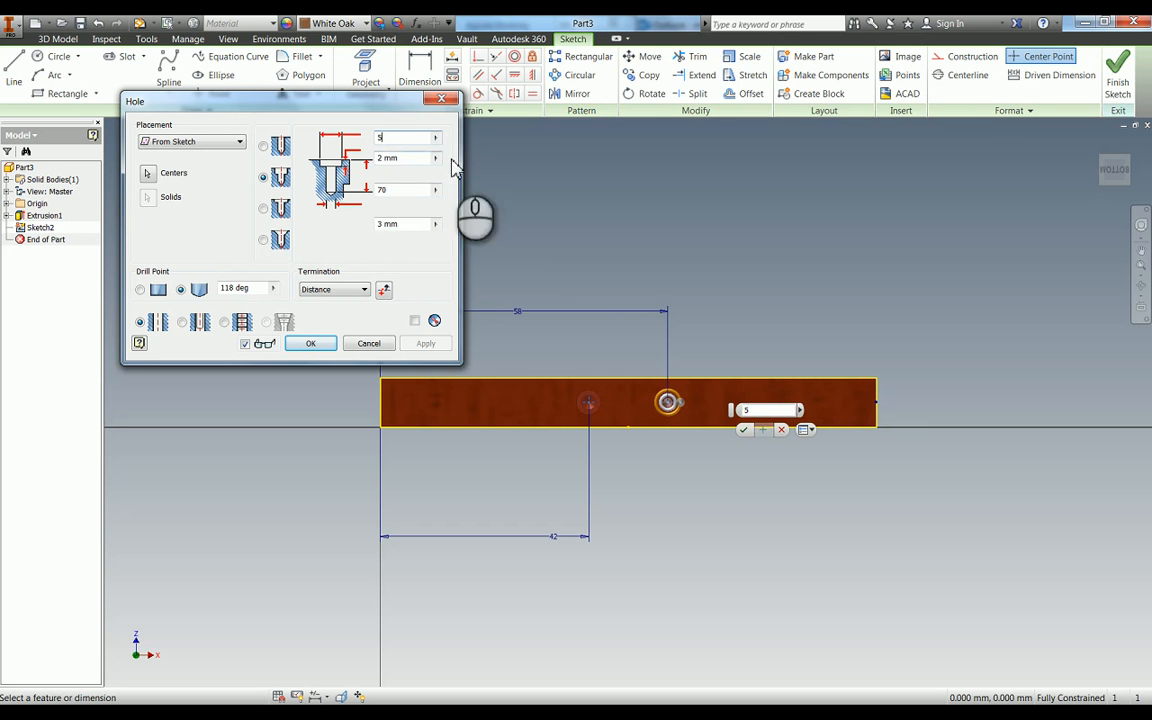
pyautogui.click(400, 158)
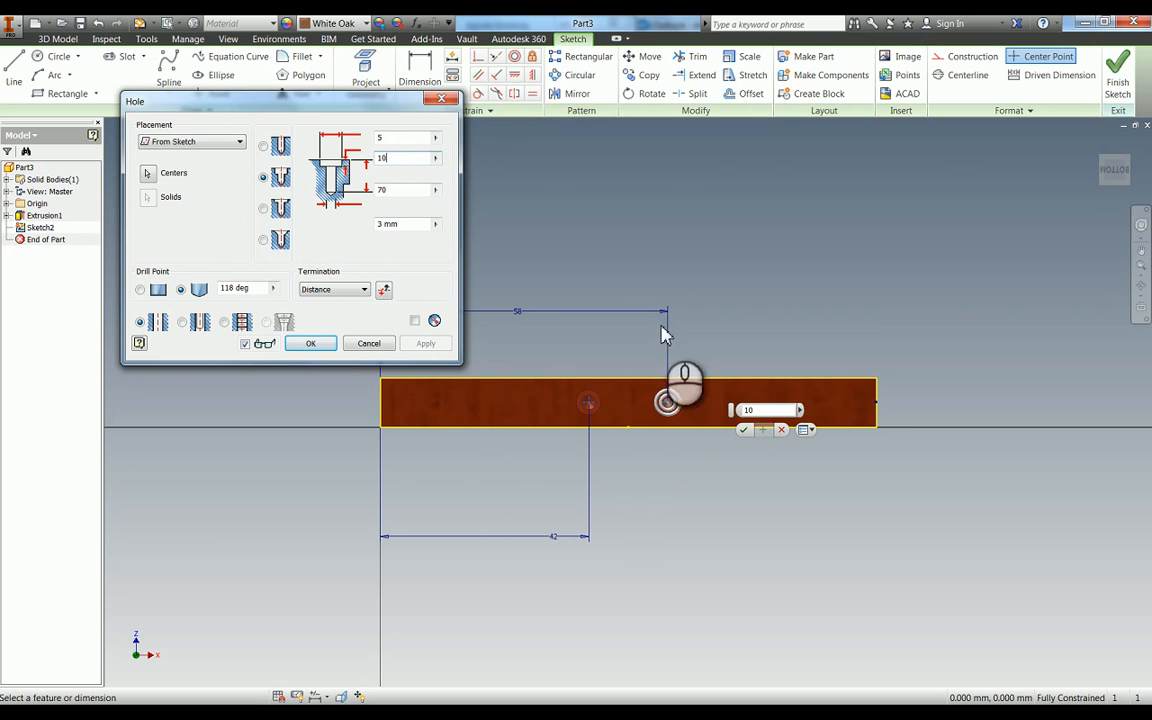
pyautogui.press('F4')
pyautogui.moveTo(645, 360); pyautogui.dragTo(616, 420)
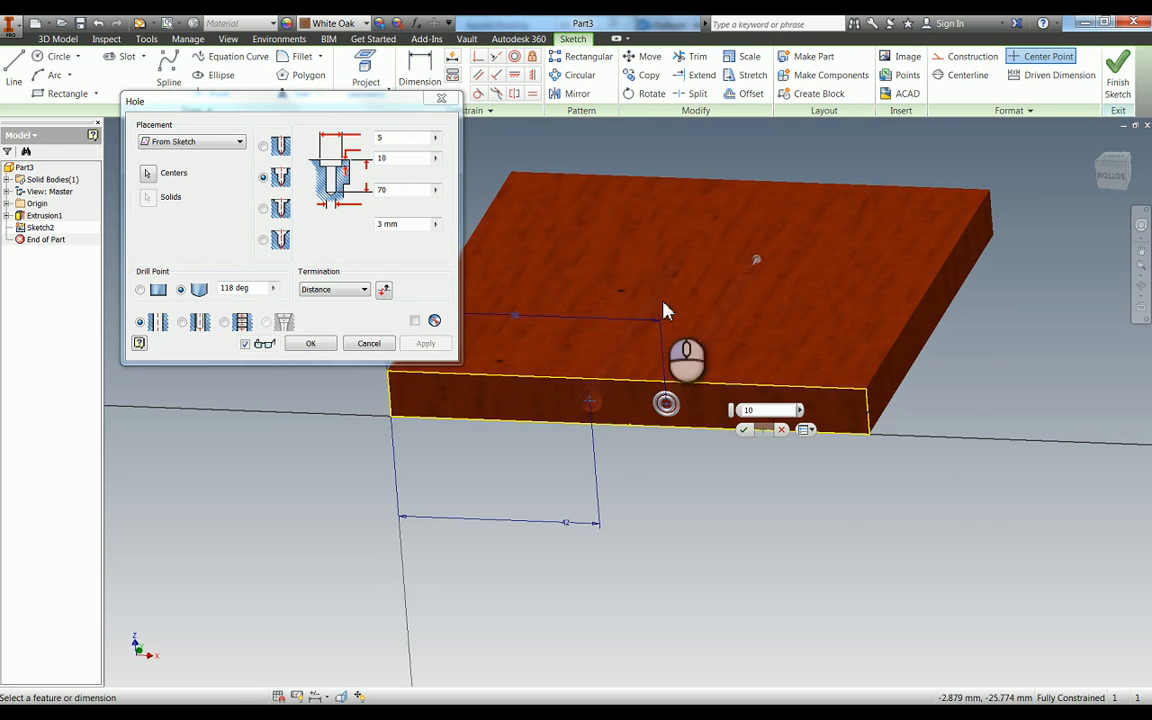
# - Give the counterbored holes a flat drill point and create them
pyautogui.click(140, 291)
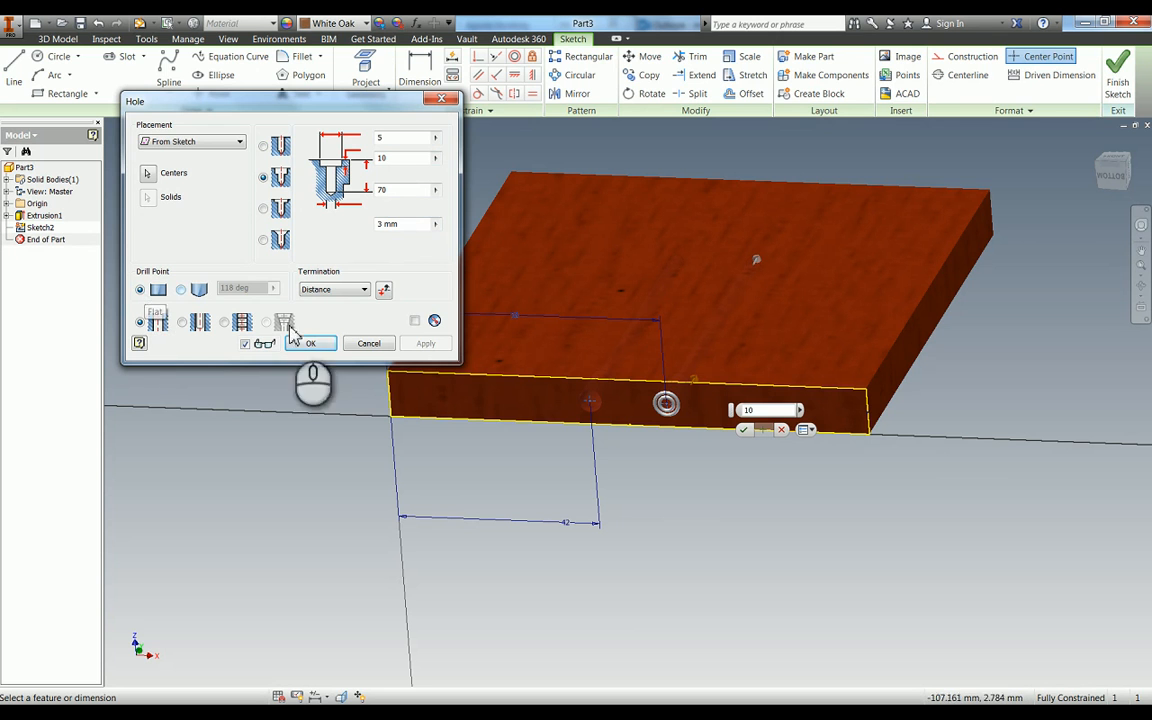
pyautogui.click(314, 346)
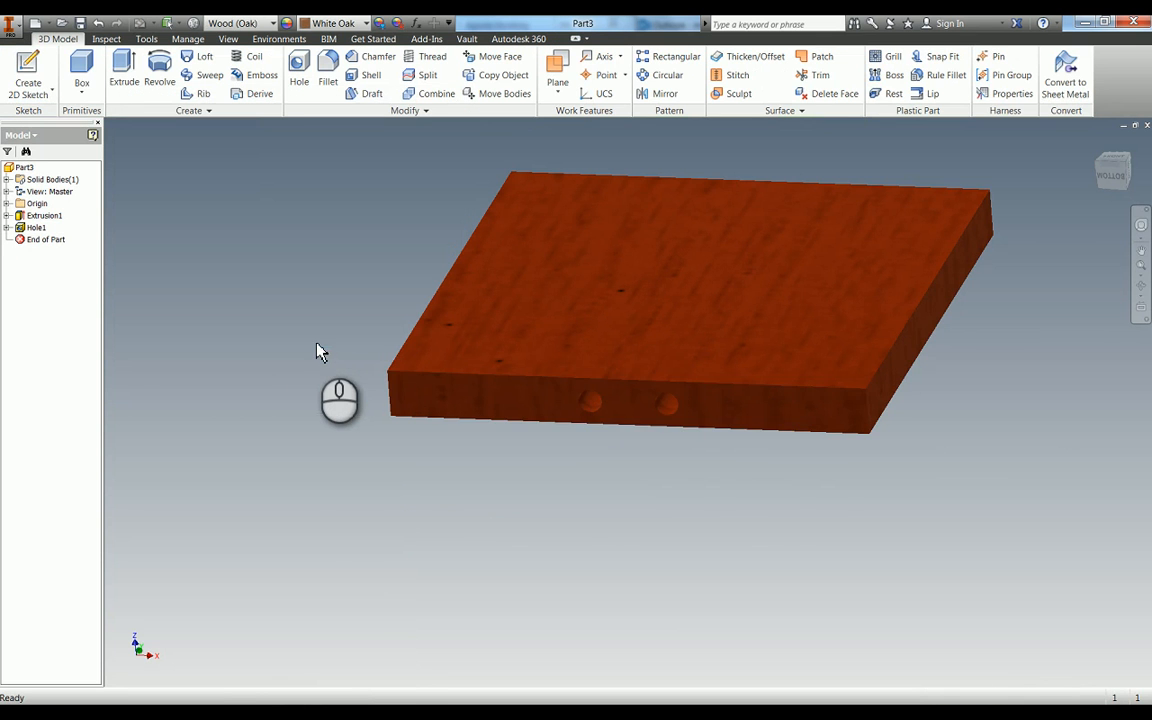
# - Start a sketch on the plate's large front face and place two points about 32 mm apart near its bottom edge
pyautogui.press('F4')
pyautogui.moveTo(642, 391)
pyautogui.mouseDown()
pyautogui.moveTo(655, 390)
pyautogui.moveTo(661, 347)
pyautogui.moveTo(707, 357)
pyautogui.moveTo(653, 391)
pyautogui.moveTo(625, 380)
pyautogui.mouseUp()
pyautogui.press('s')
pyautogui.click(540, 345)
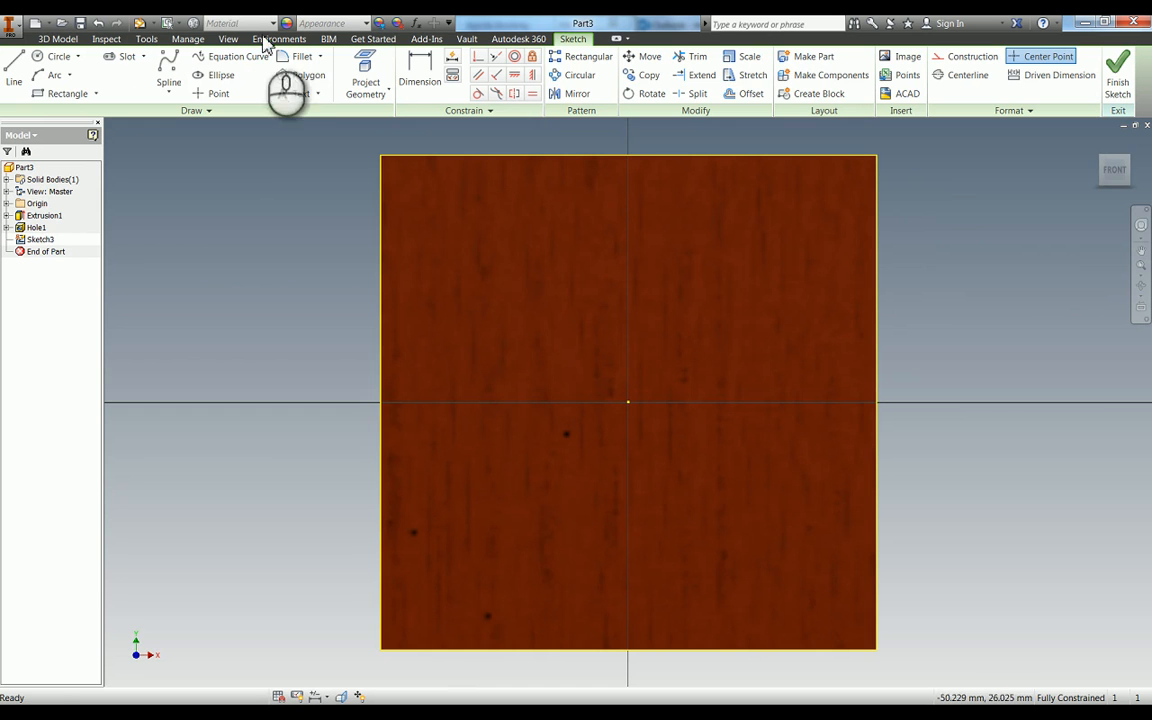
pyautogui.click(214, 93)
pyautogui.click(562, 588)
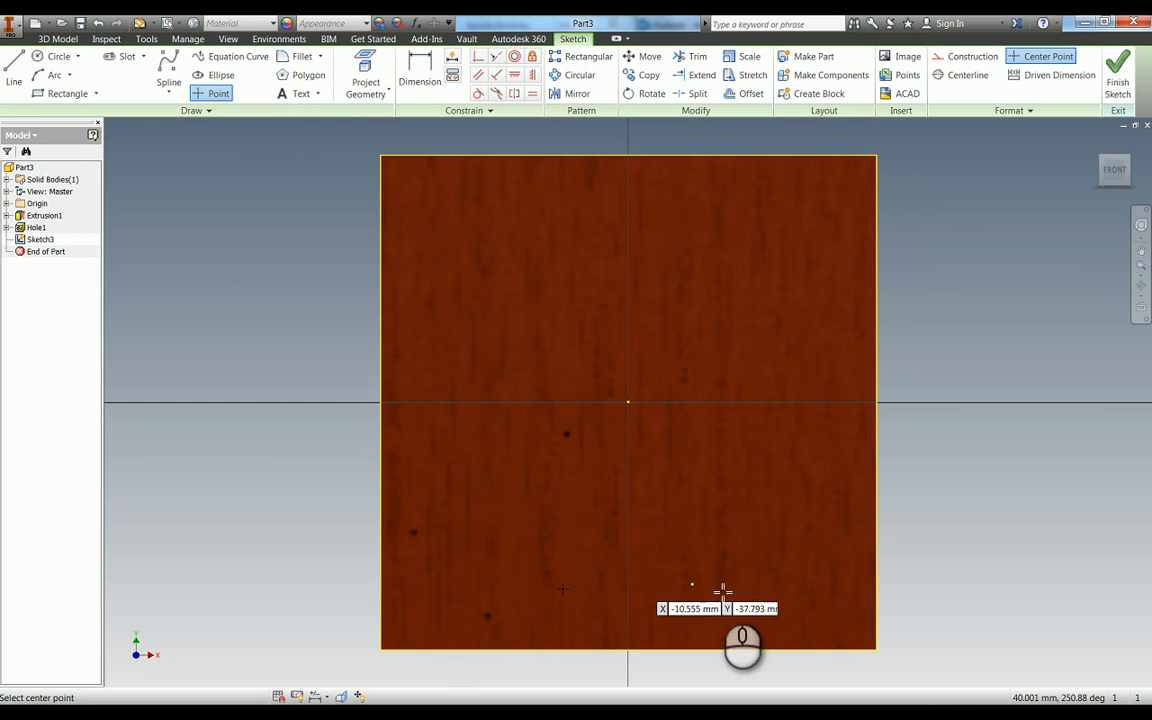
pyautogui.click(719, 588)
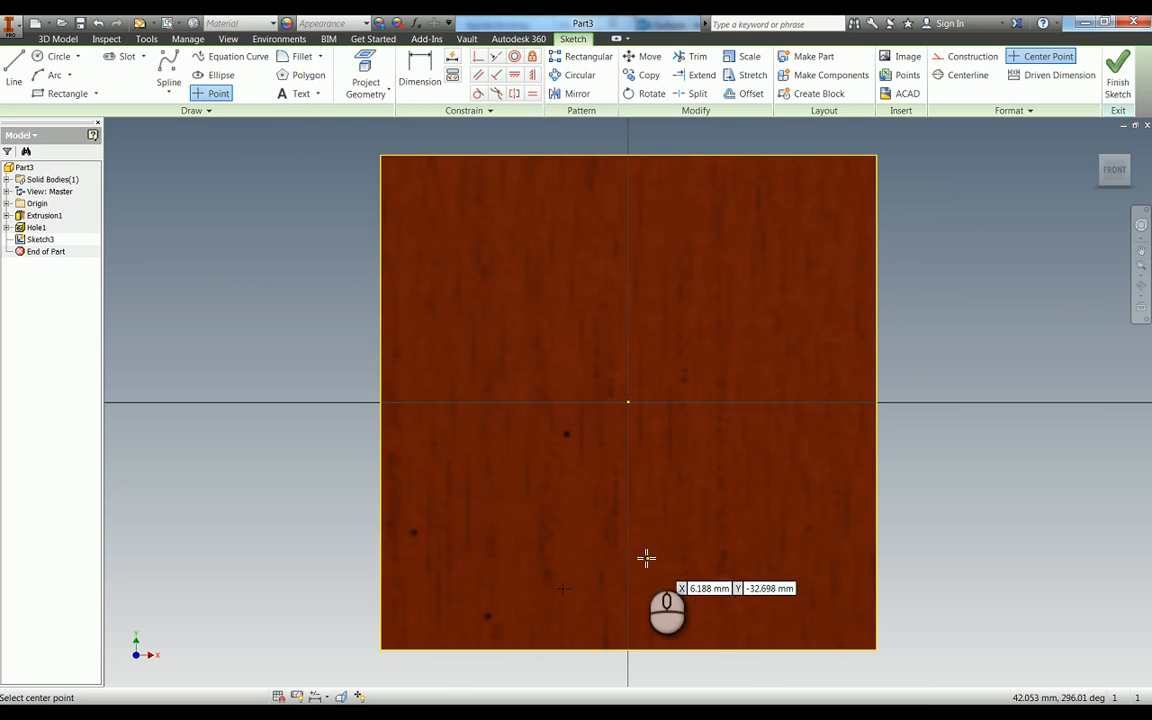
# - Constrain the two points to be horizontal with each other and join them with a construction line
pyautogui.click(514, 75)
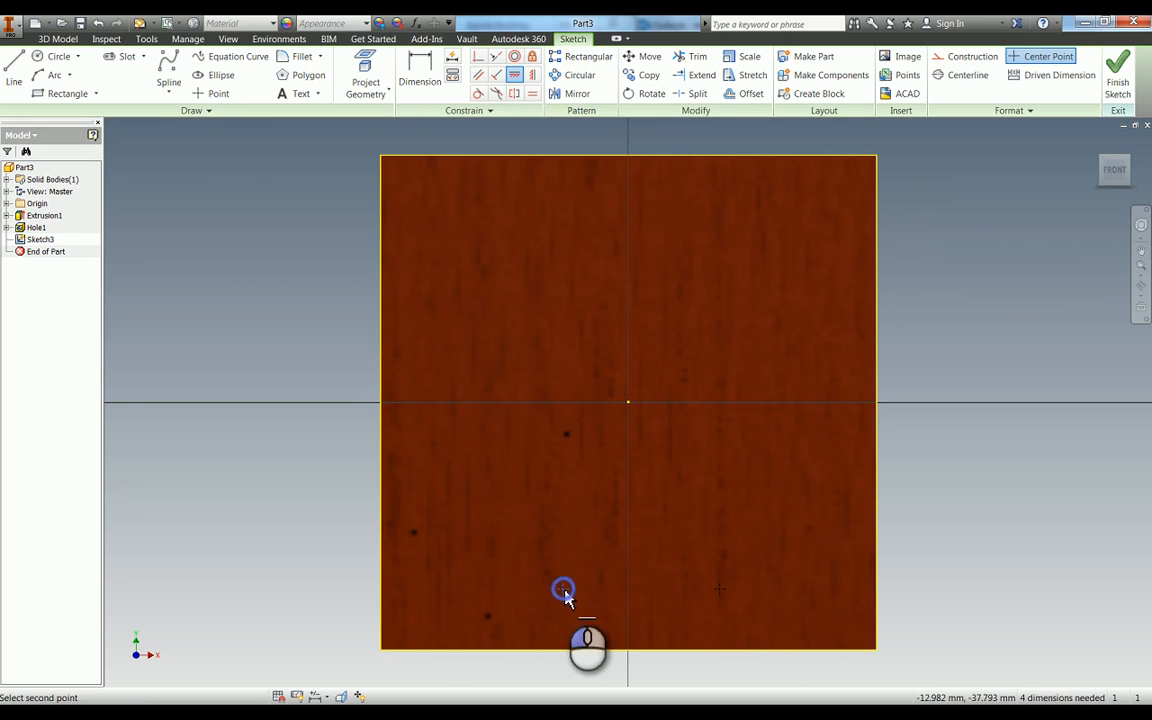
pyautogui.click(719, 590)
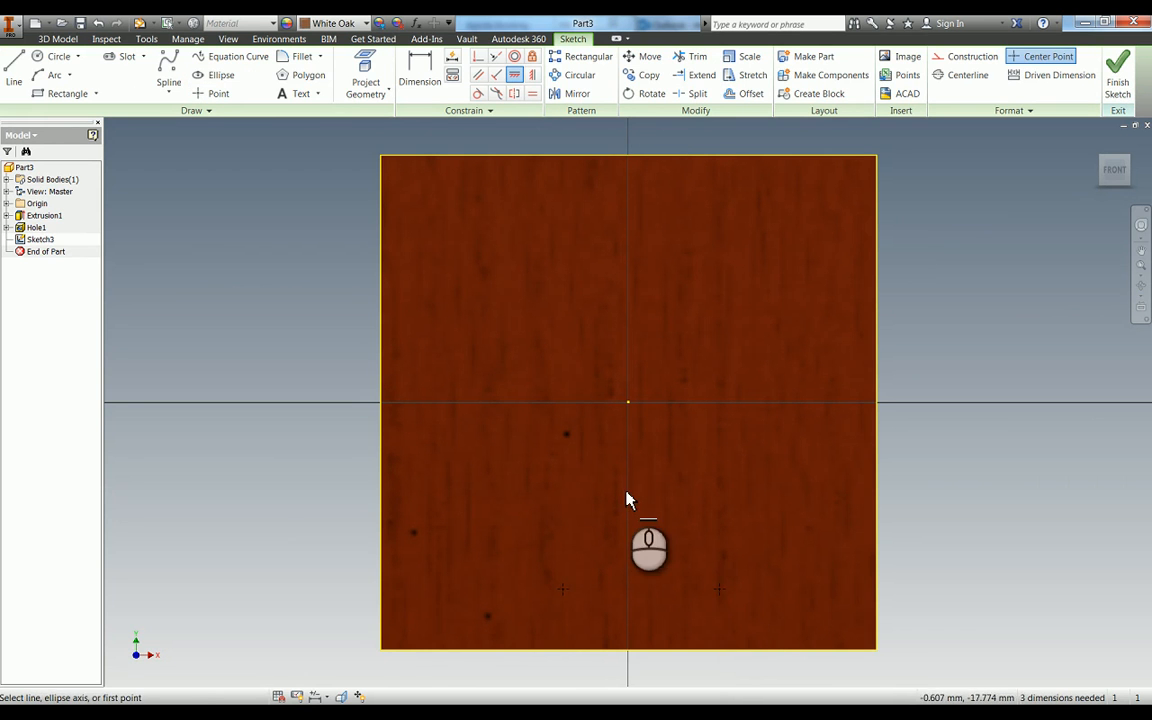
pyautogui.press('l')
pyautogui.click(562, 588)
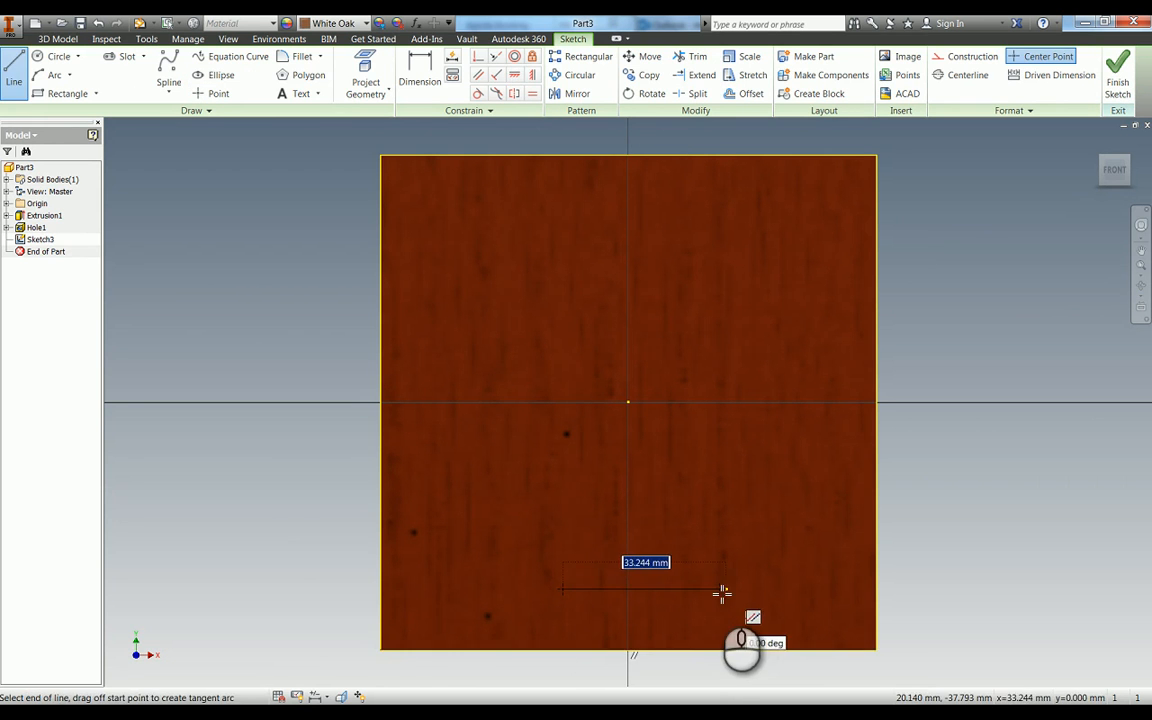
pyautogui.click(720, 591)
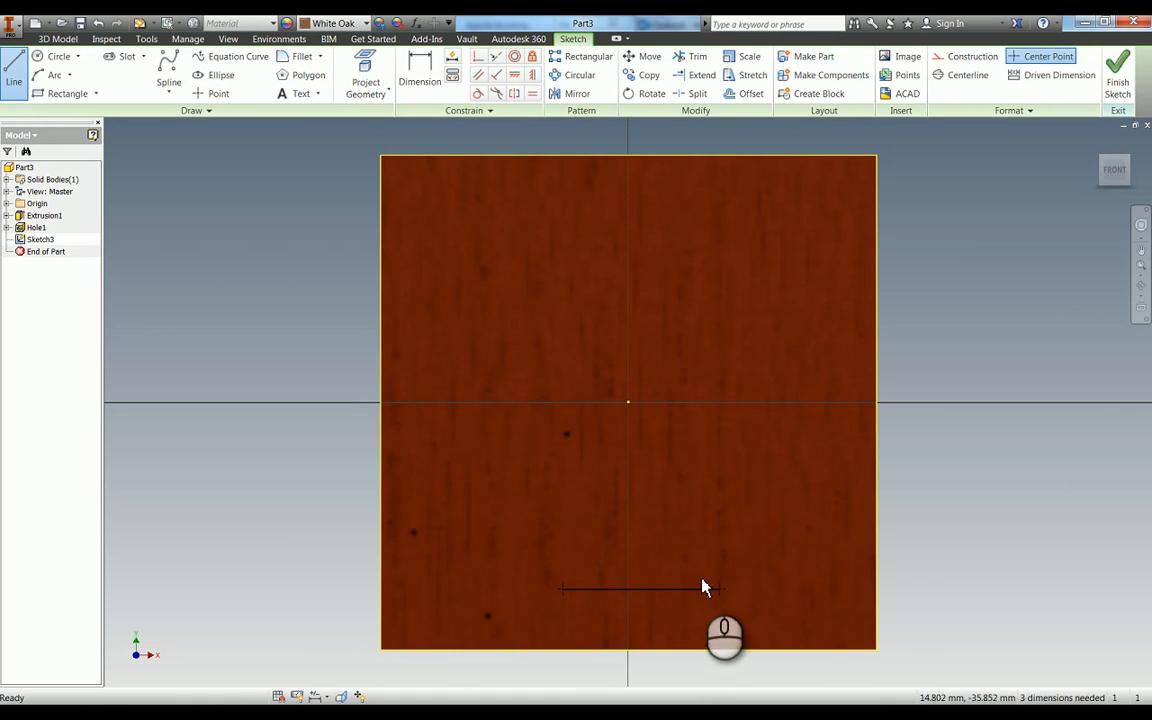
pyautogui.press('Escape')
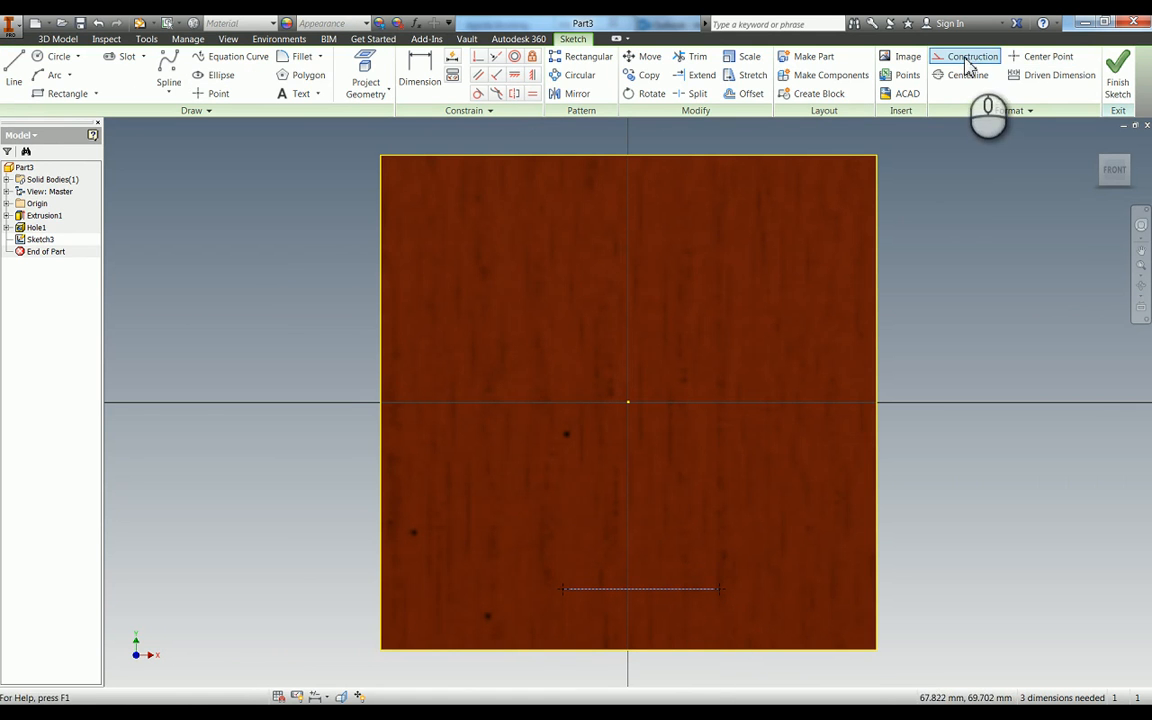
pyautogui.click(219, 153)
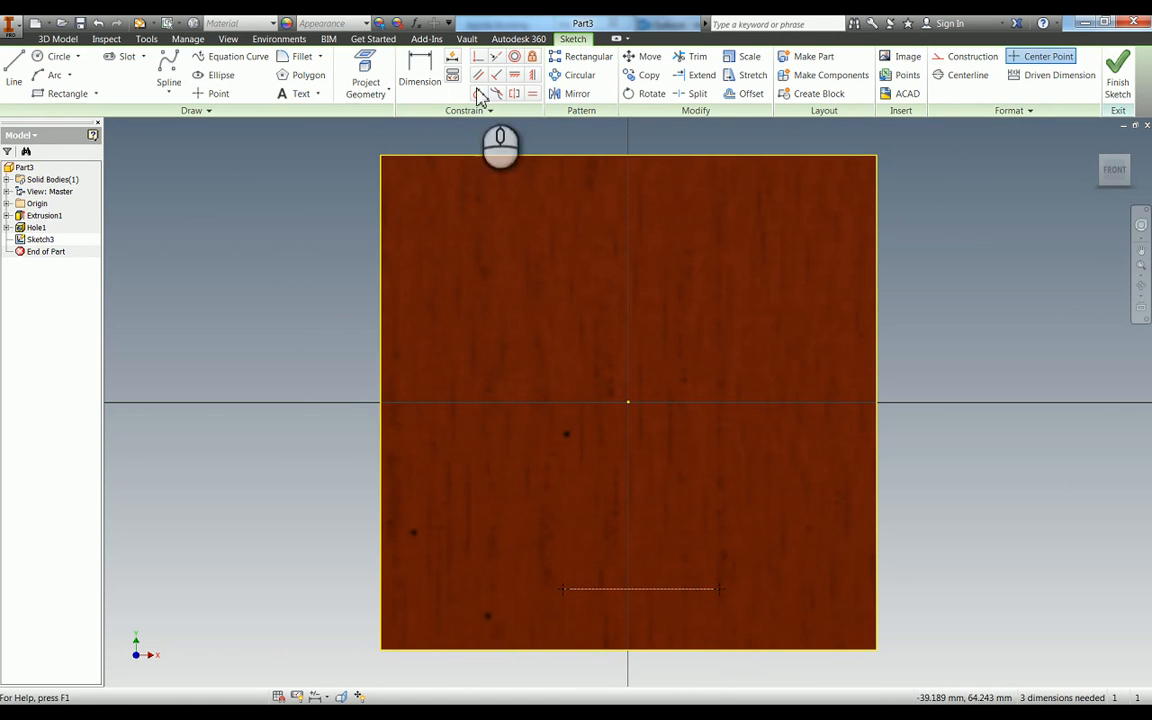
# - Align the construction line's midpoint vertically with the sketch origin at the face's centre
pyautogui.click(531, 74)
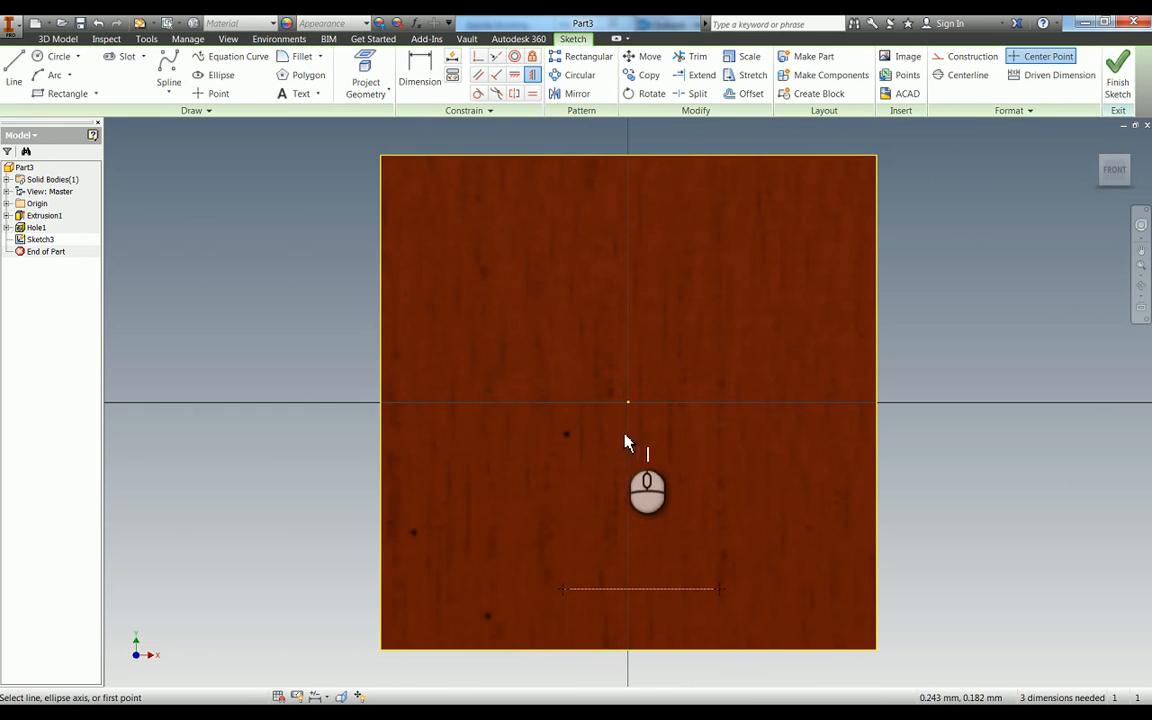
pyautogui.click(644, 591)
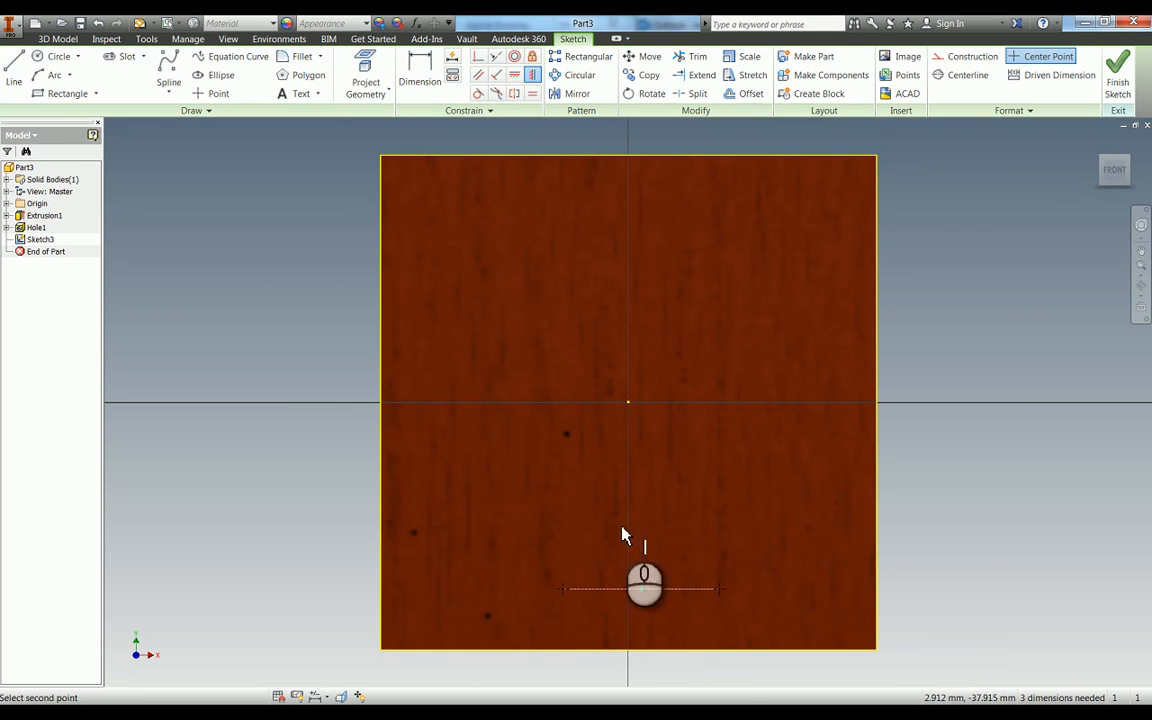
pyautogui.click(628, 403)
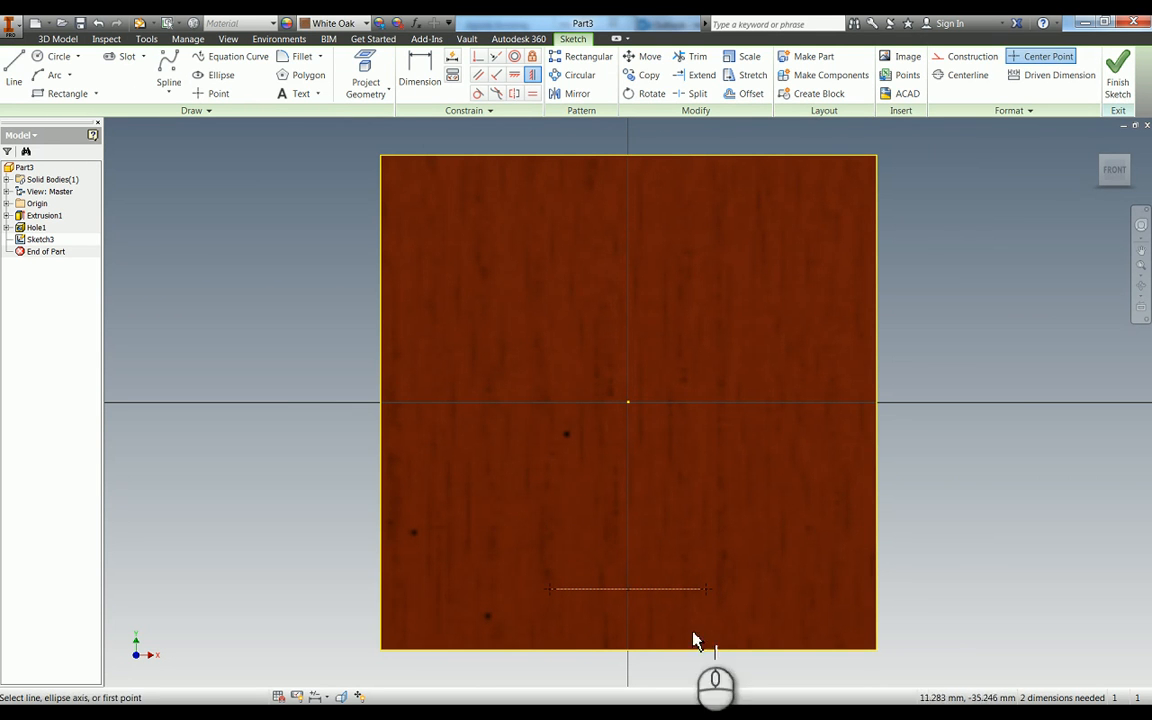
# - Dimension the horizontal distance between the two points and set it to 16 mm
pyautogui.press('d')
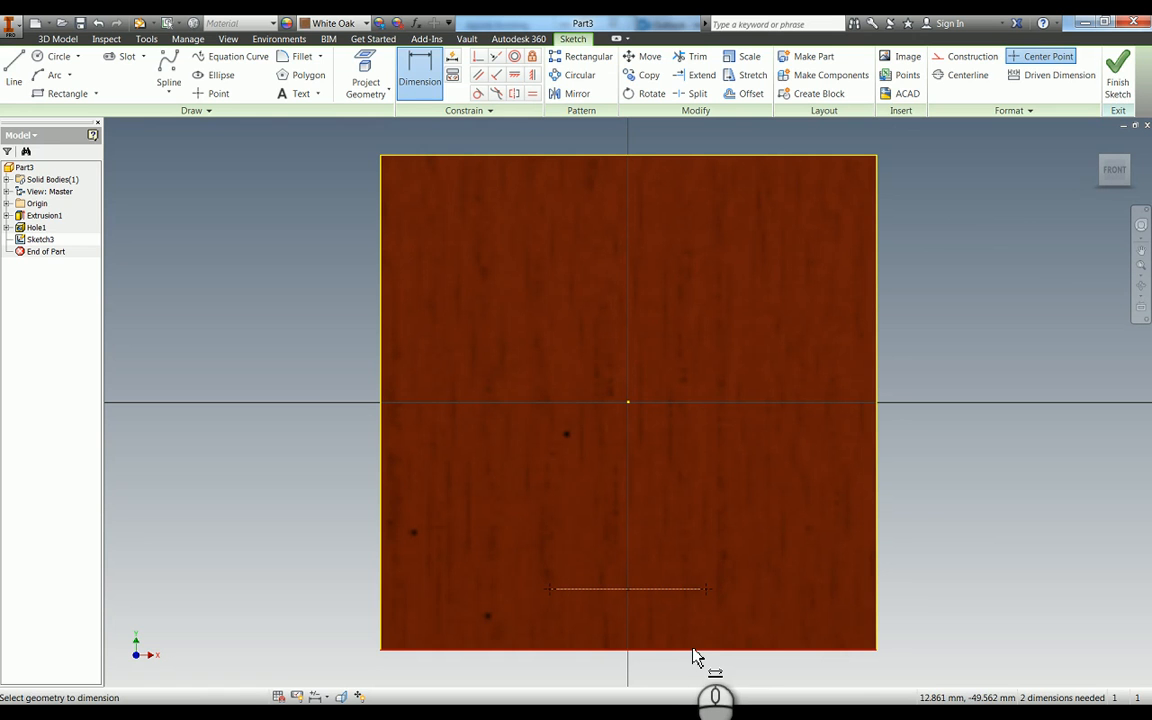
pyautogui.click(706, 592)
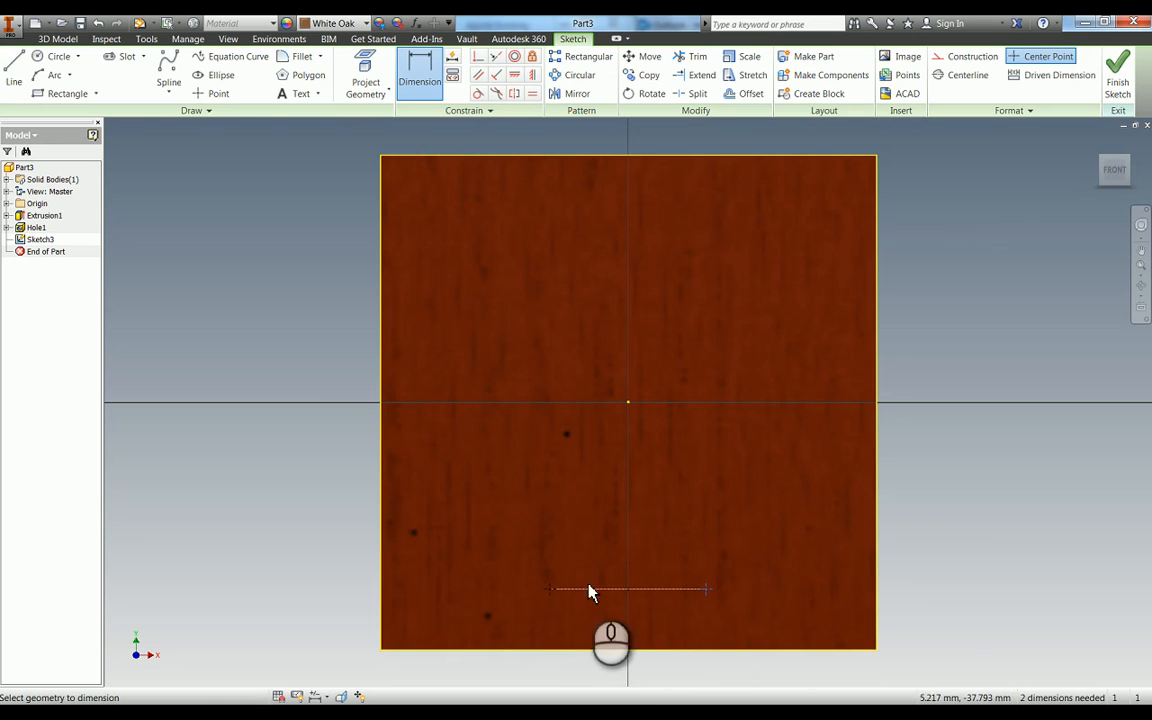
pyautogui.click(621, 632)
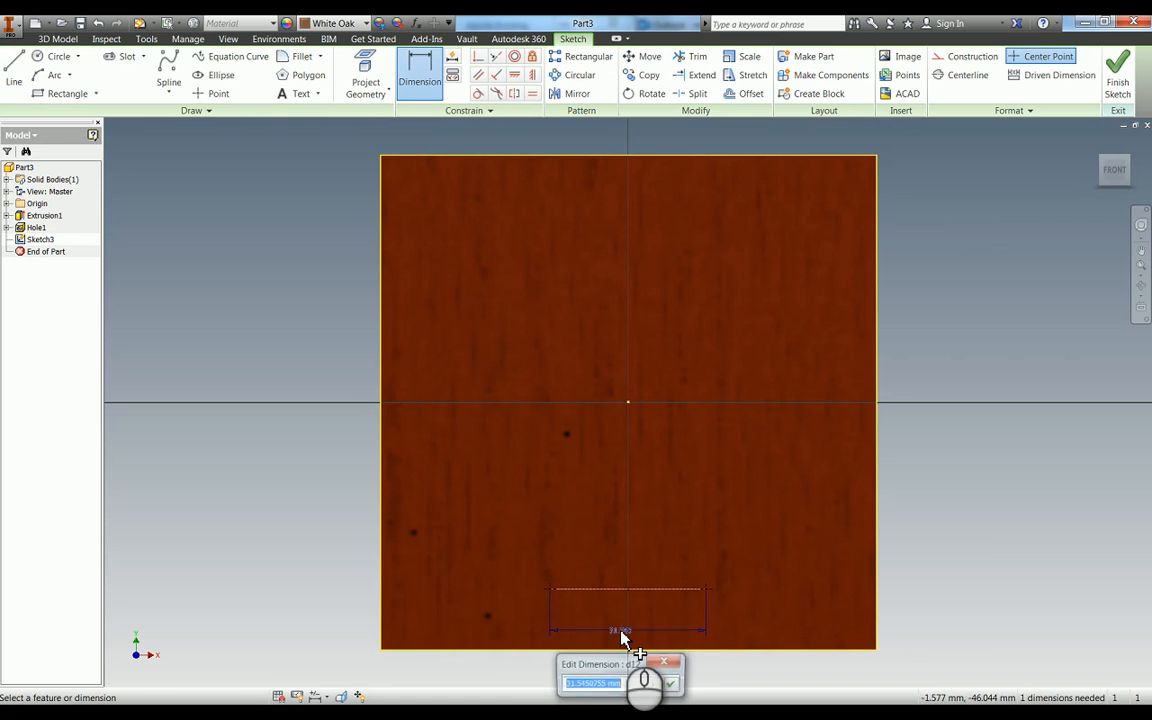
pyautogui.write('16')
pyautogui.press('Return')
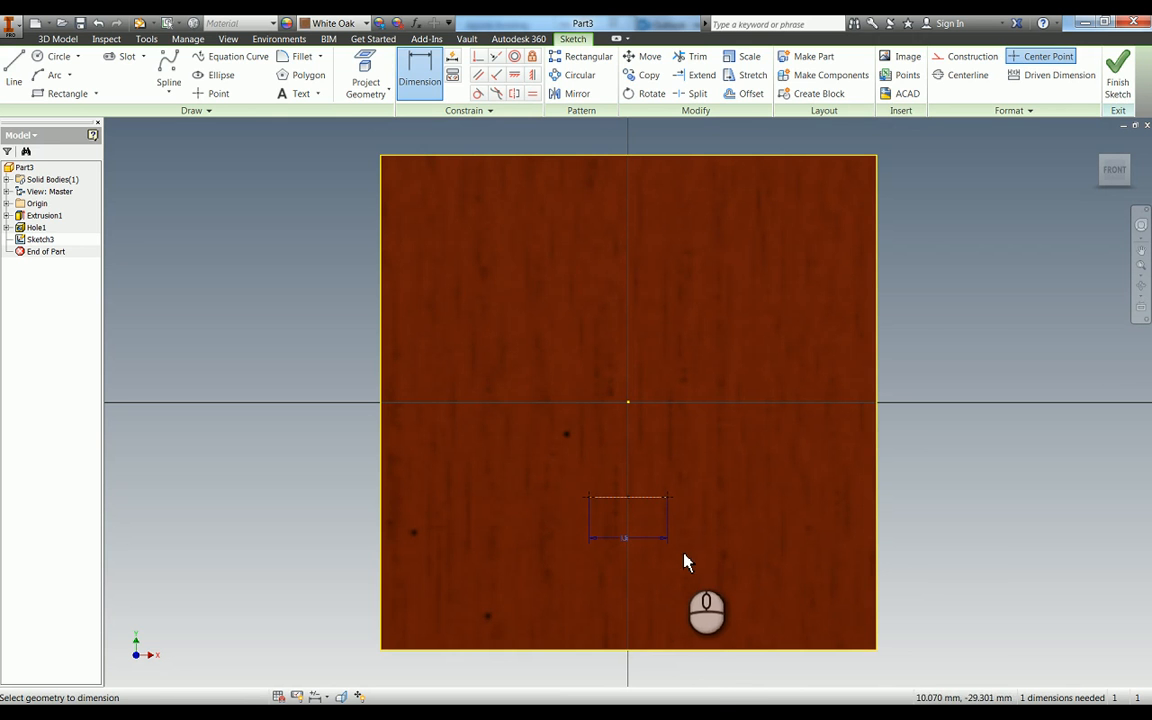
# - Dimension the construction line from the face's bottom edge and set the distance to 15 mm
pyautogui.click(677, 650)
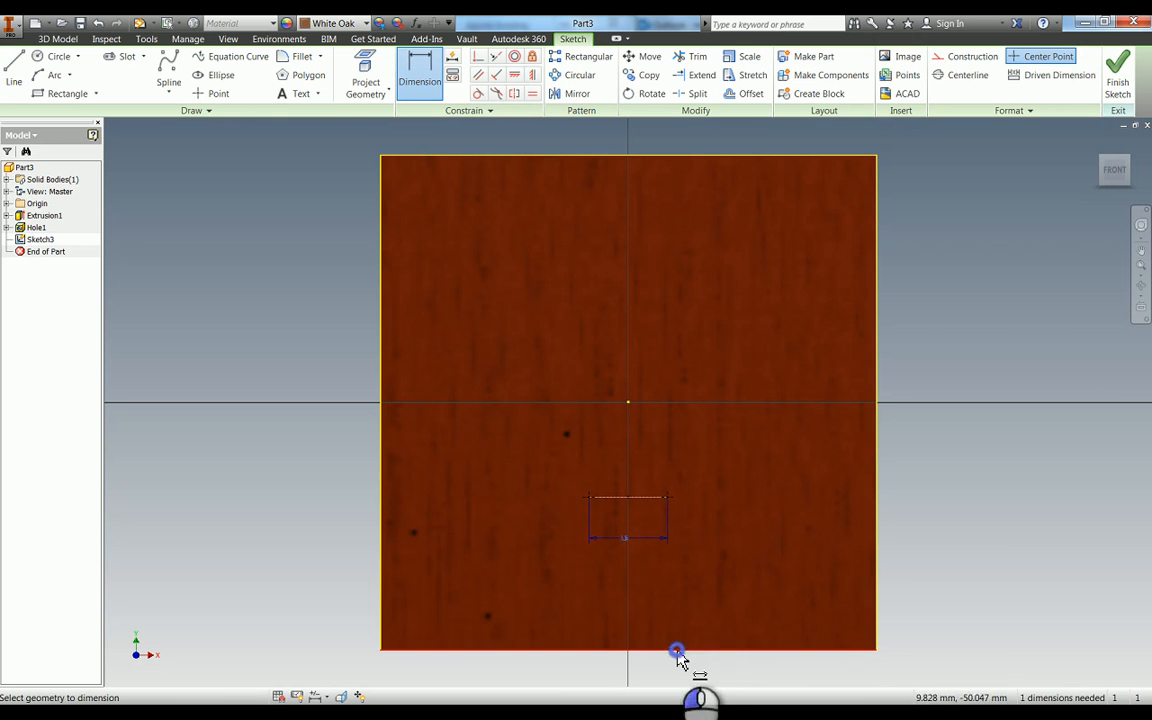
pyautogui.click(651, 497)
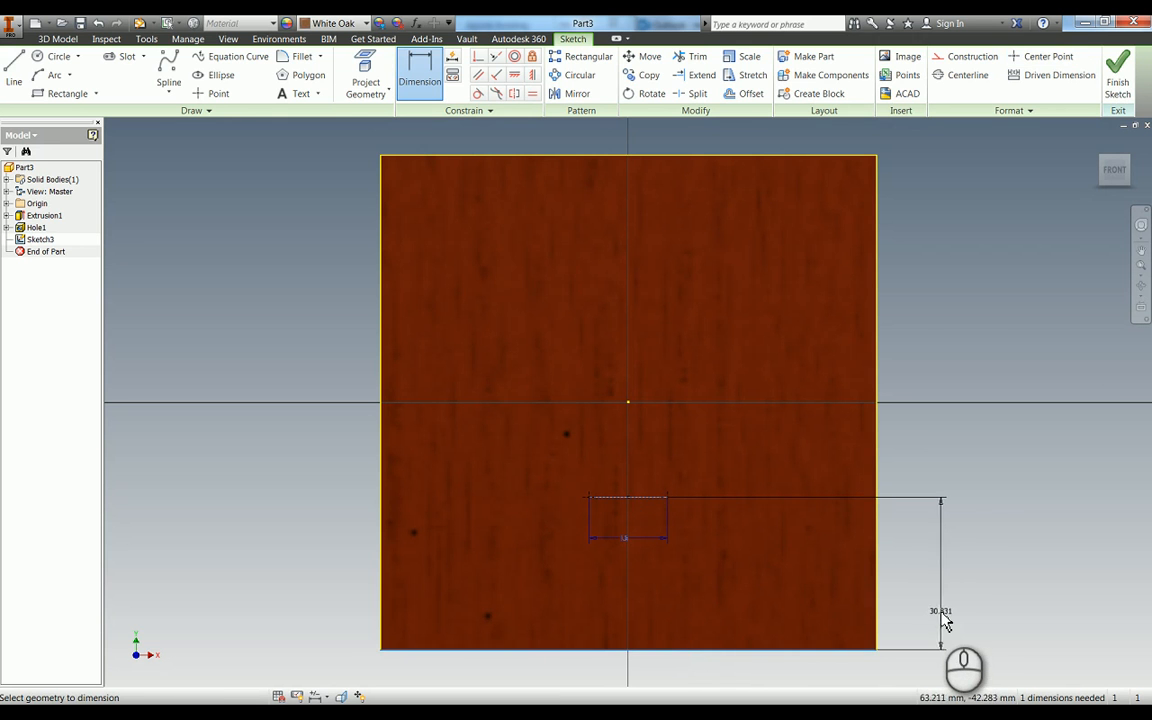
pyautogui.click(944, 620)
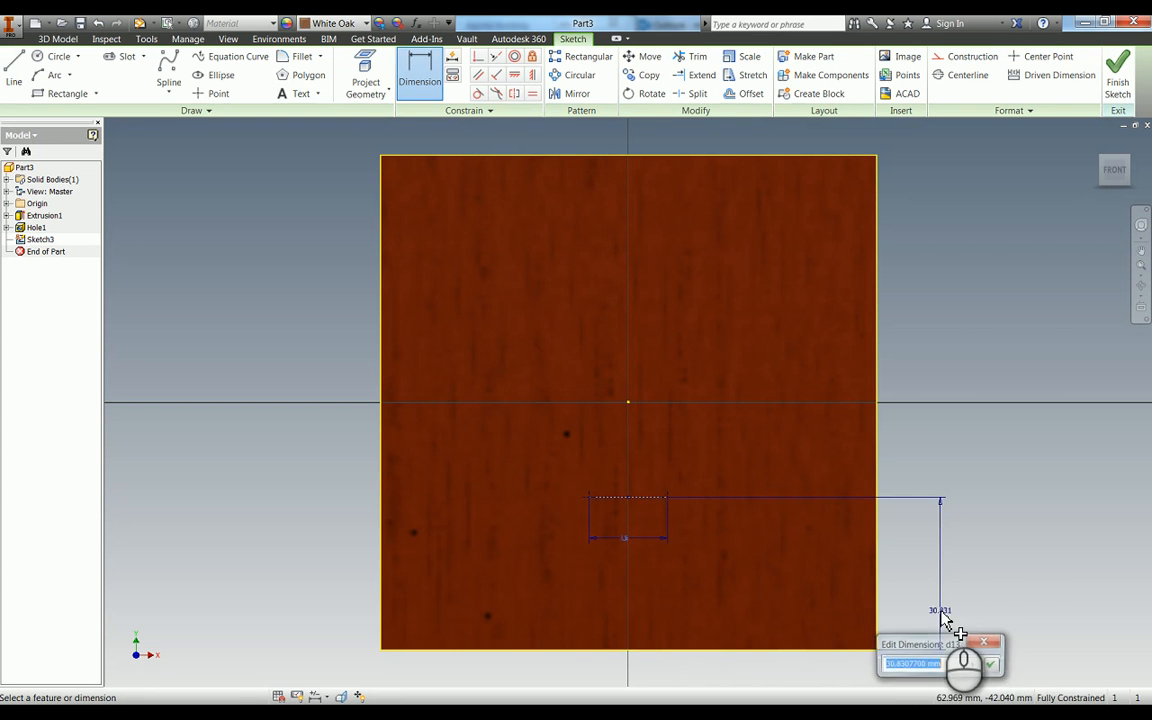
pyautogui.write('15')
pyautogui.press('Return')
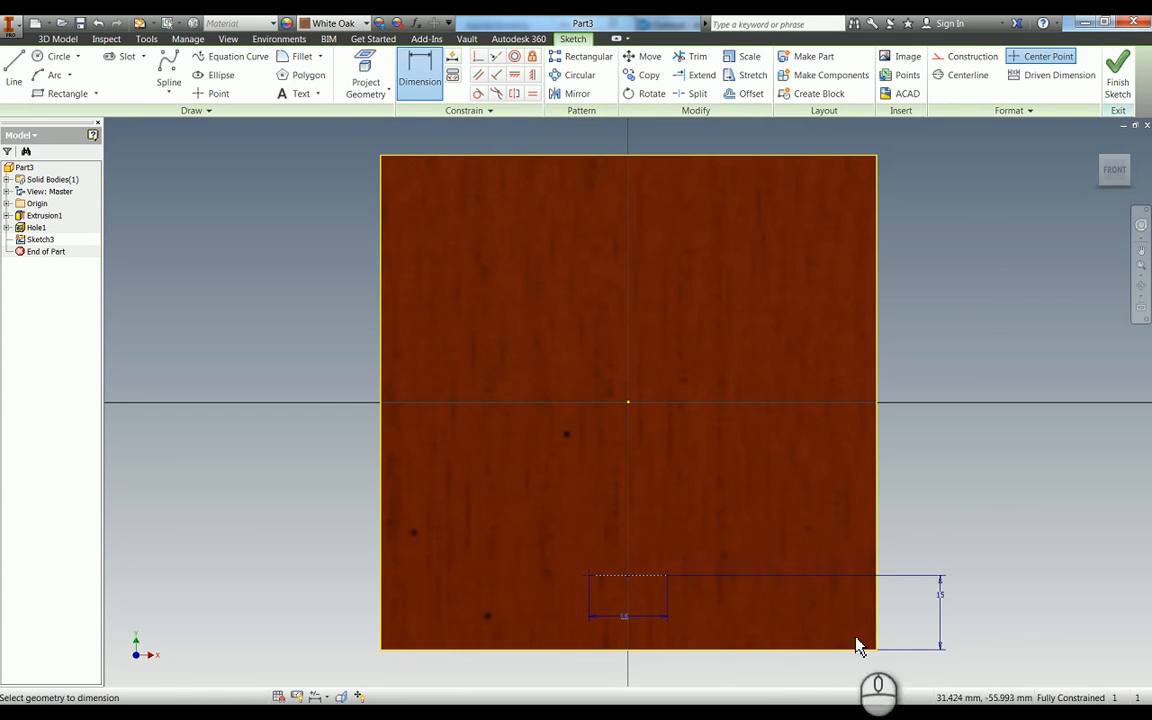
# - Create simple 2 mm holes, 8 mm deep with a 118-degree angled drill point, on the two sketch points
pyautogui.press('F4')
pyautogui.moveTo(710, 534); pyautogui.dragTo(694, 450)
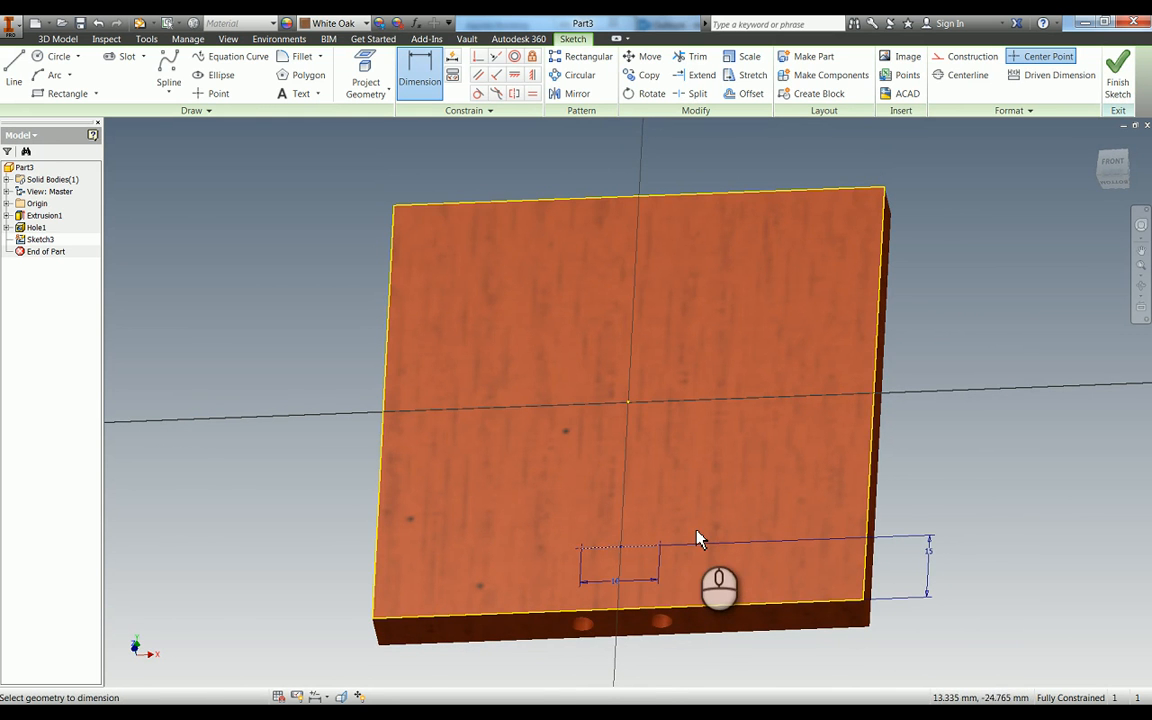
pyautogui.press('F4')
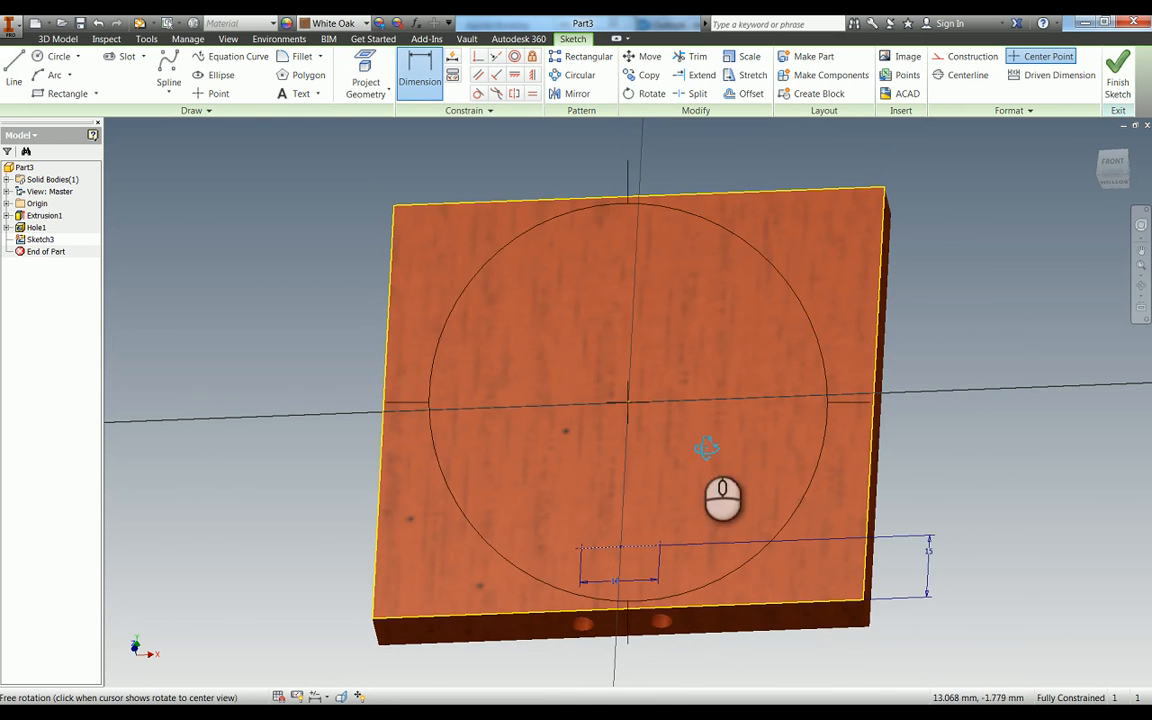
pyautogui.moveTo(710, 450); pyautogui.dragTo(694, 514)
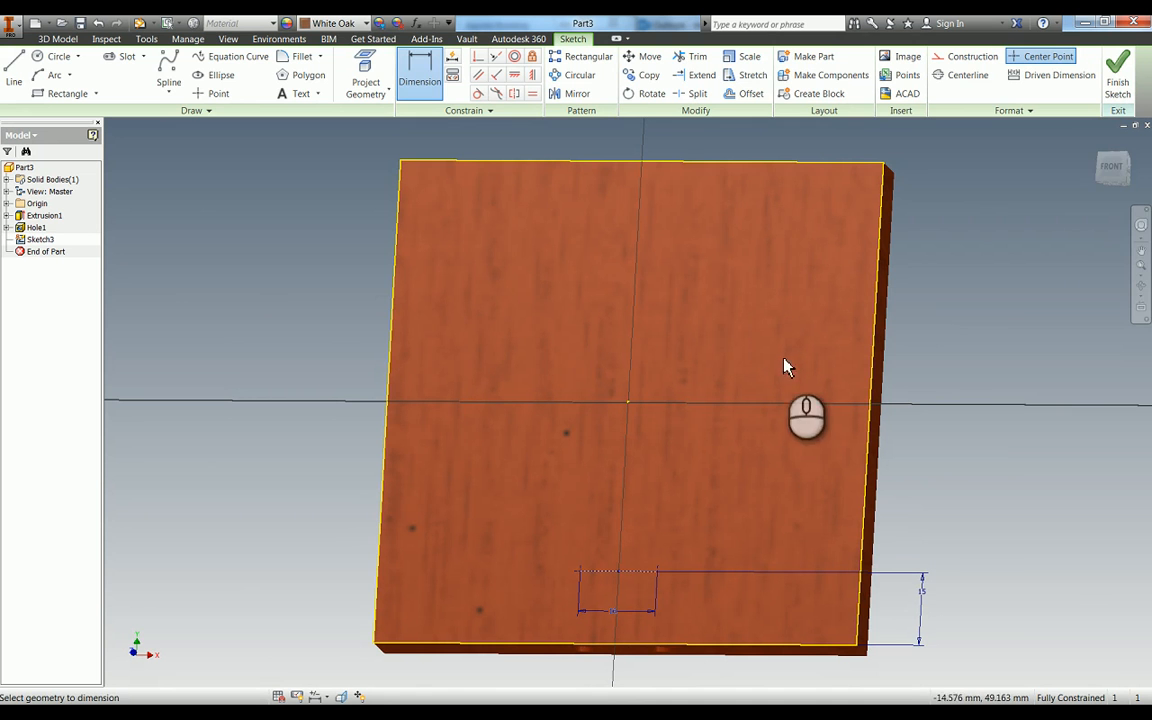
pyautogui.press('h')
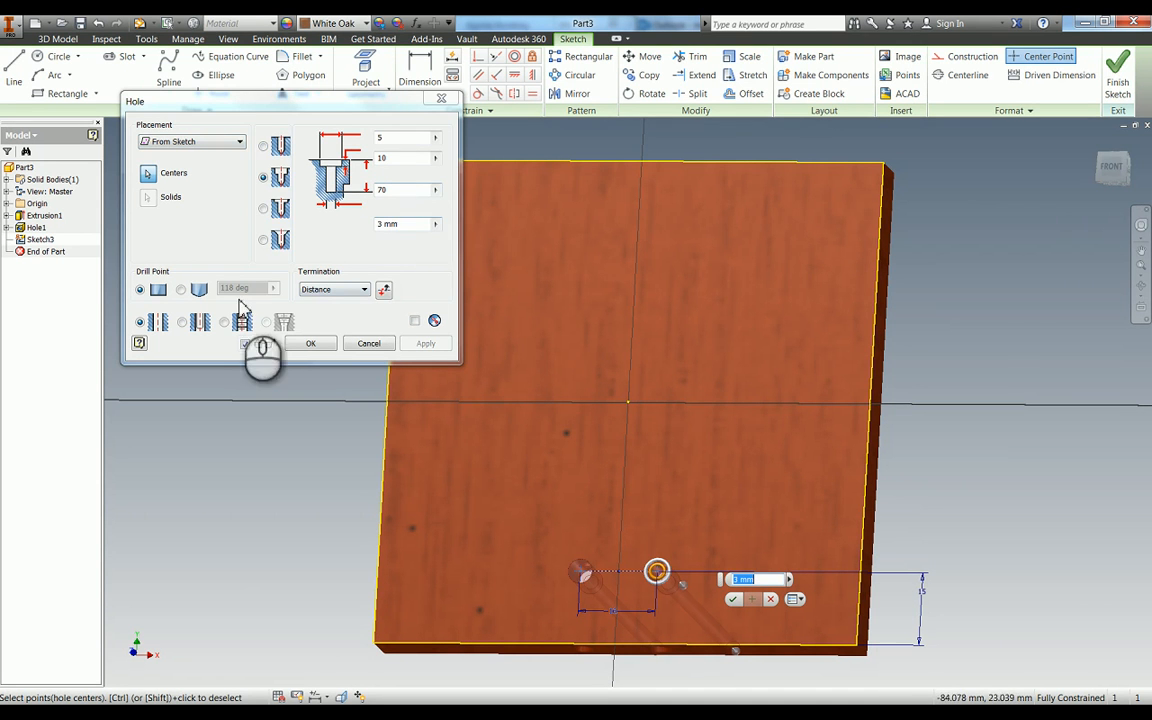
pyautogui.click(263, 145)
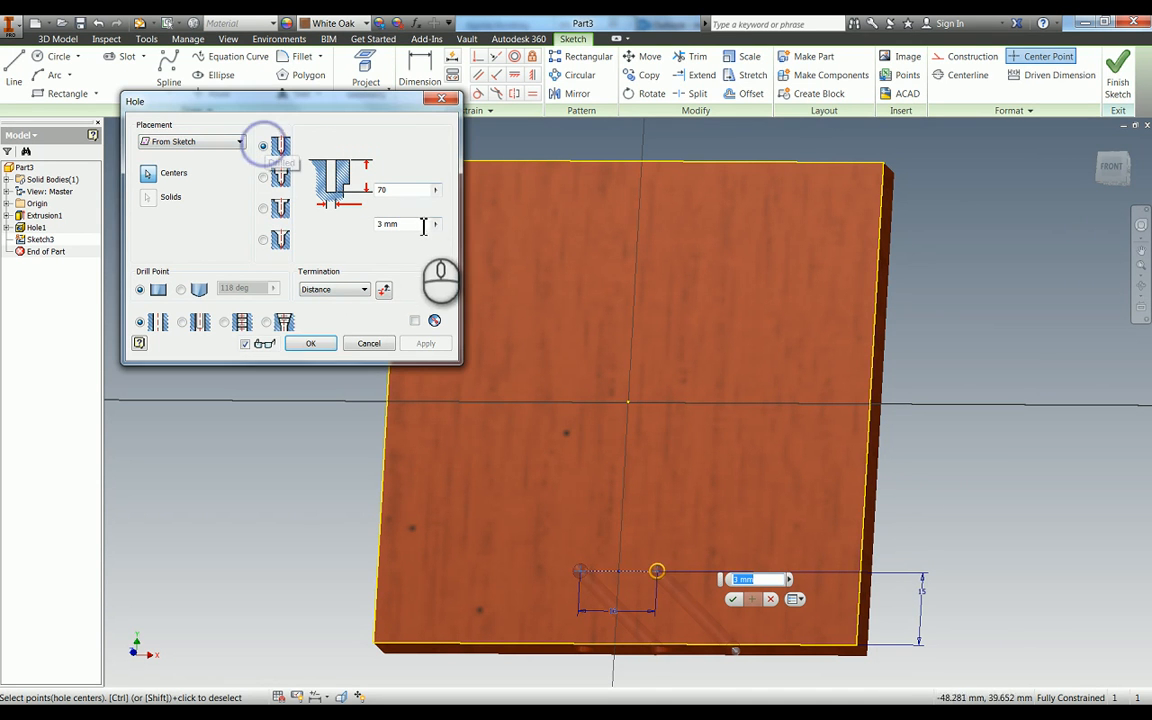
pyautogui.click(392, 224)
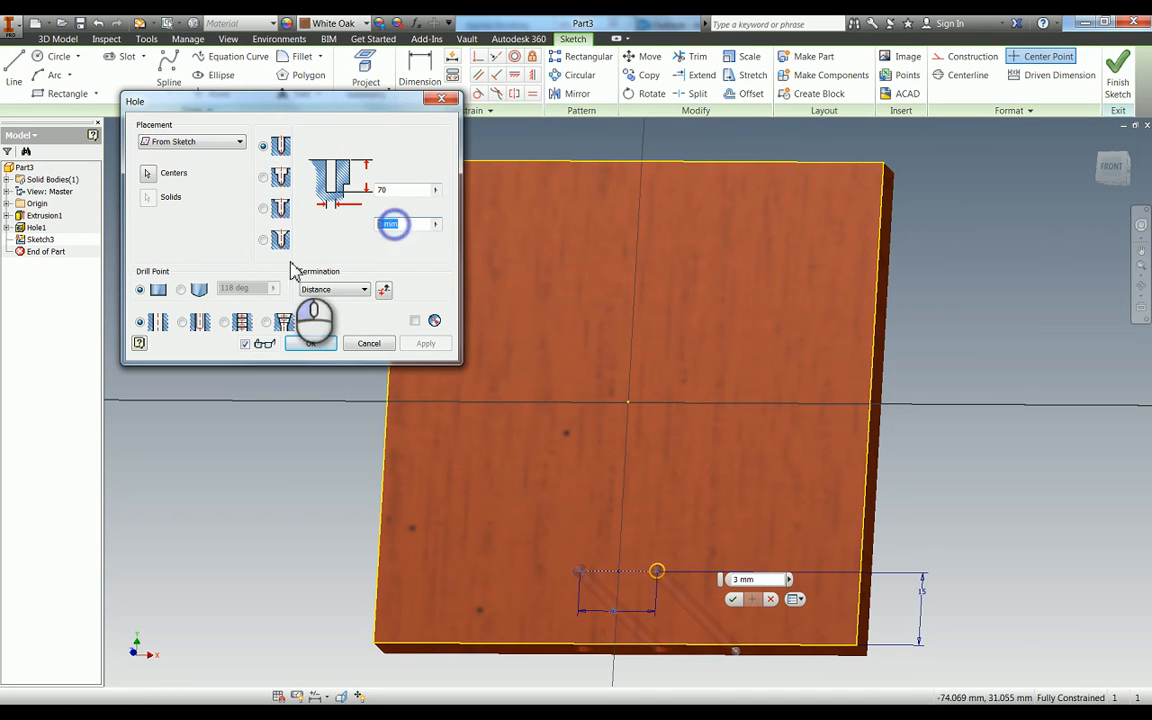
pyautogui.click(398, 189)
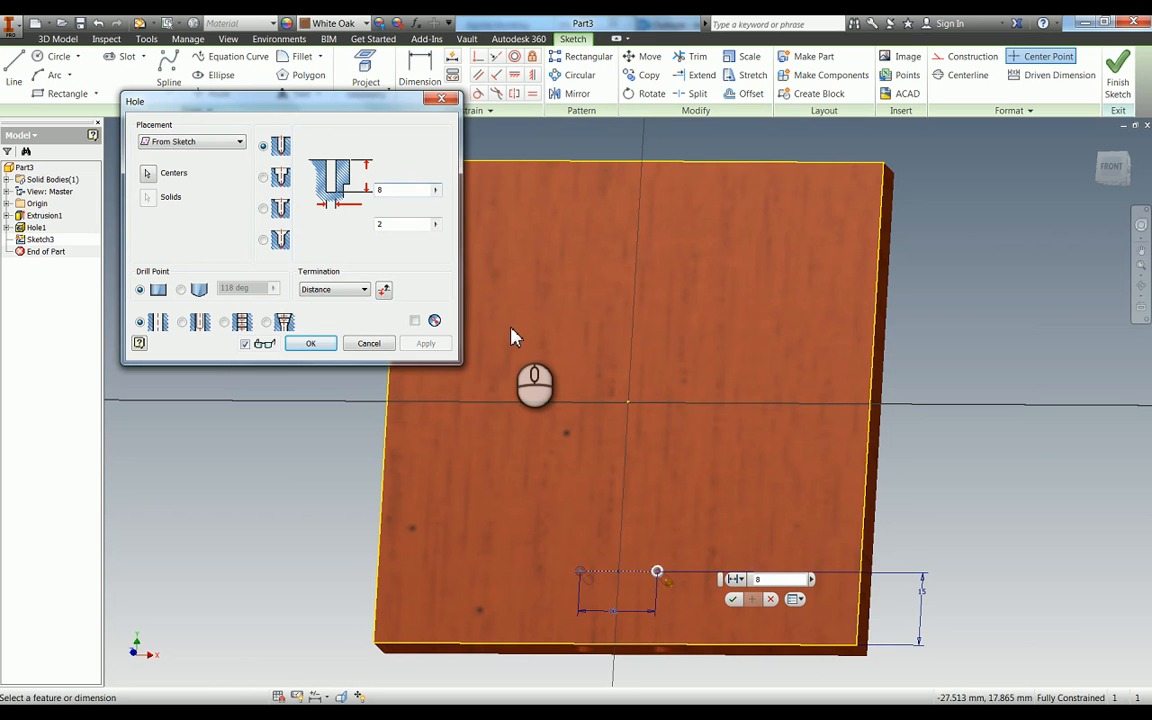
pyautogui.click(182, 290)
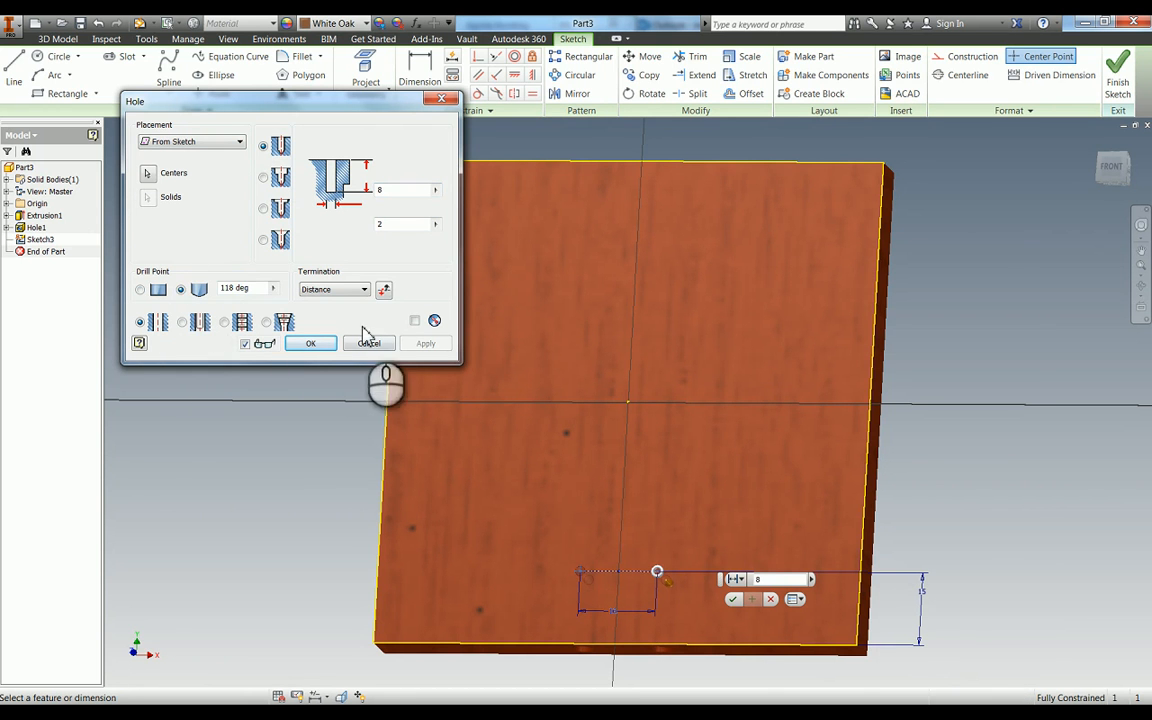
pyautogui.click(312, 343)
# - Pattern the two 2 mm face holes in a rectangular pattern along the plate's side edge, with 2 instances spaced 66.5-15 mm
pyautogui.press('F4')
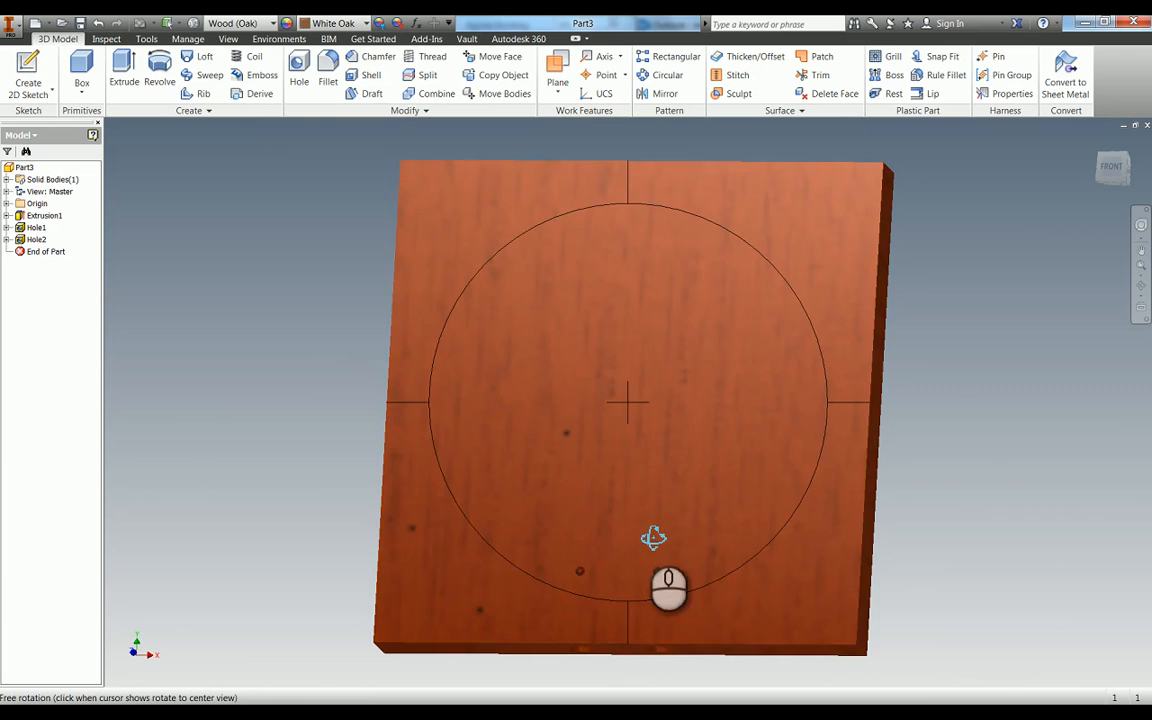
pyautogui.moveTo(653, 535)
pyautogui.mouseDown()
pyautogui.moveTo(664, 497)
pyautogui.moveTo(656, 450)
pyautogui.moveTo(717, 427)
pyautogui.moveTo(648, 463)
pyautogui.moveTo(661, 545)
pyautogui.mouseUp()
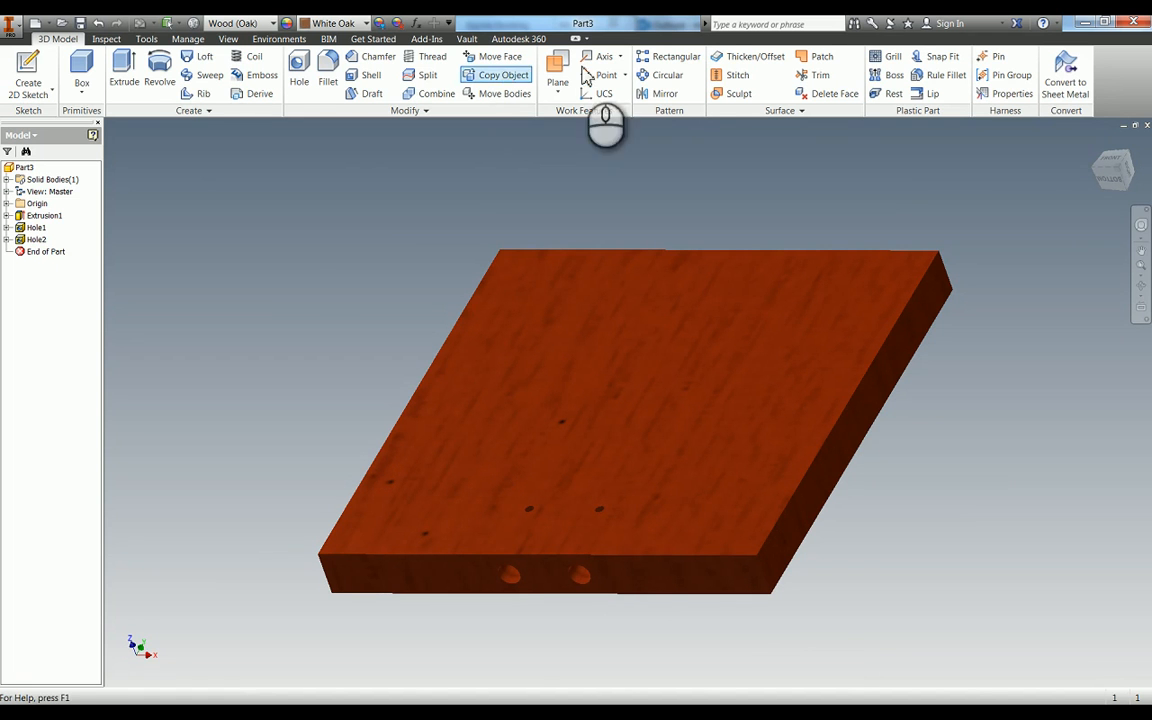
pyautogui.click(666, 56)
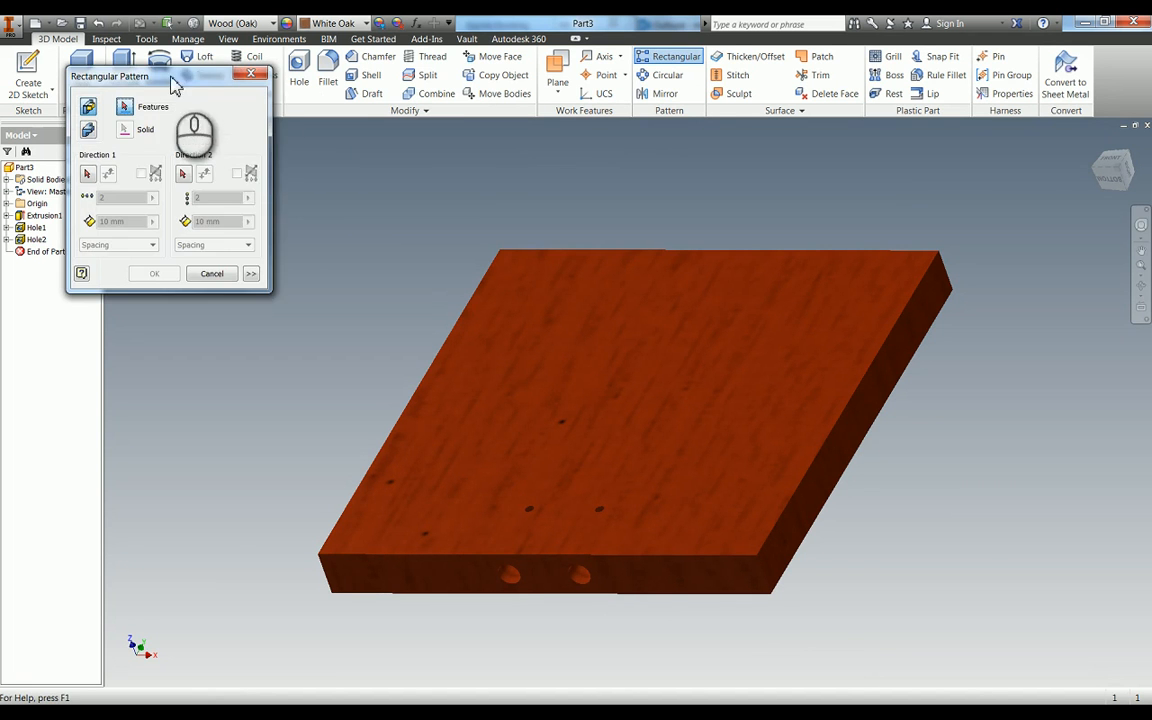
pyautogui.moveTo(172, 80); pyautogui.dragTo(370, 90)
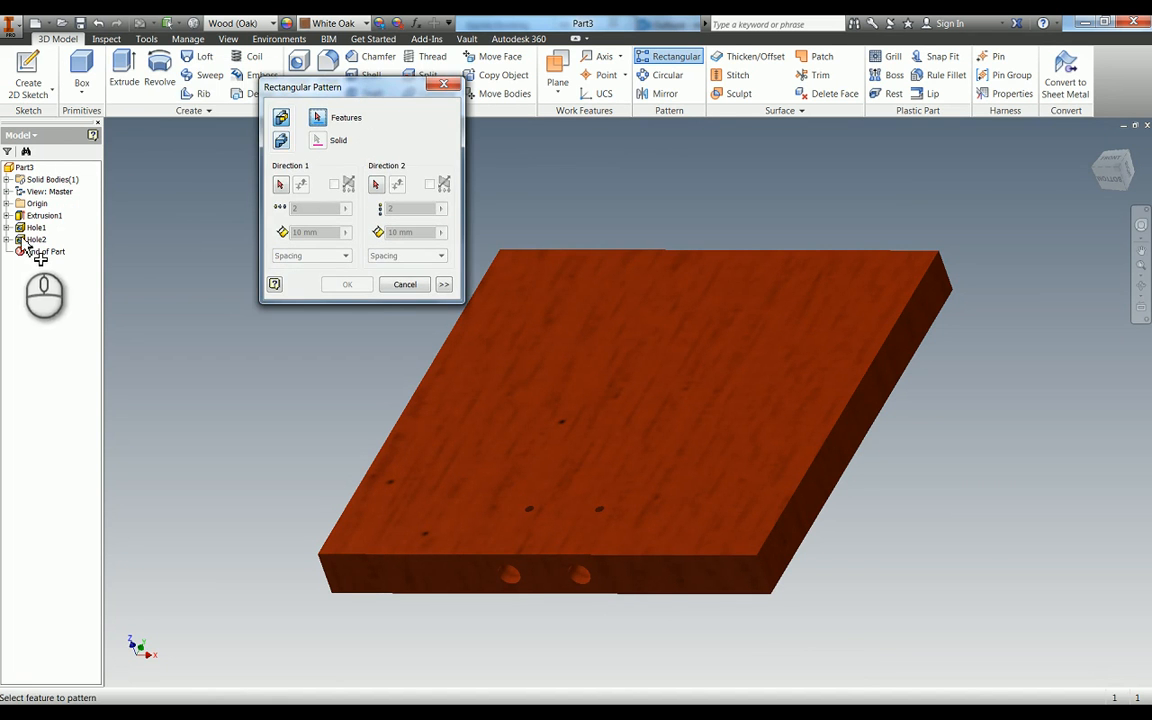
pyautogui.click(34, 240)
pyautogui.click(281, 184)
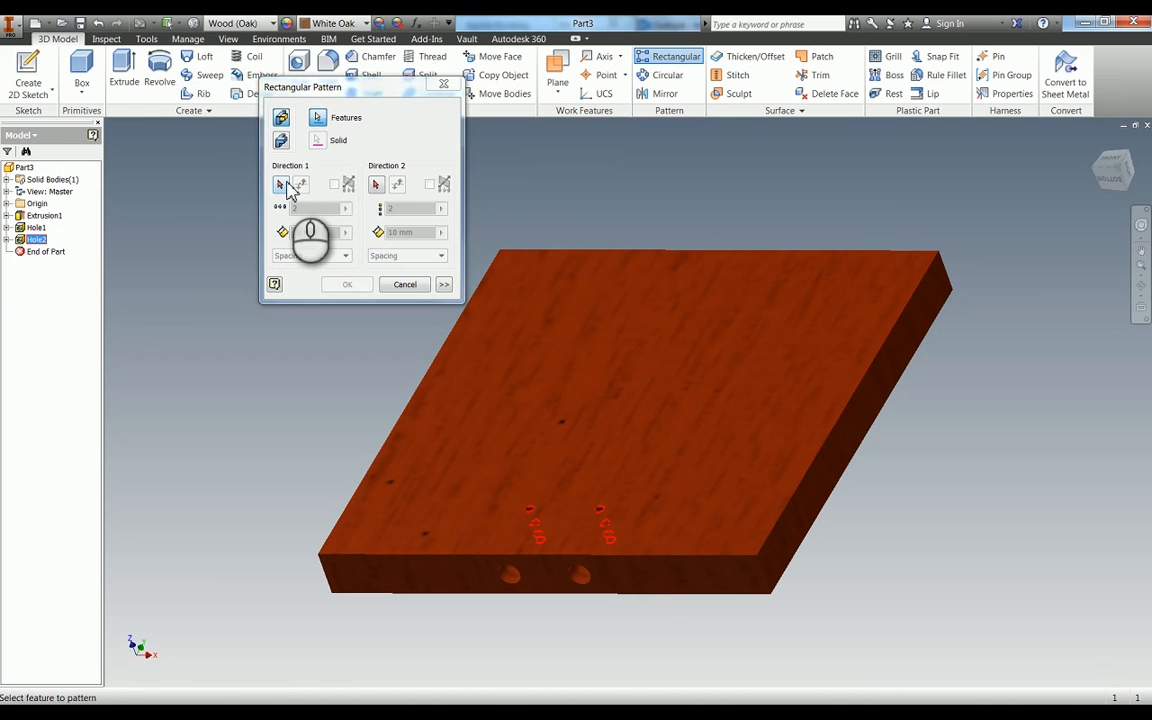
pyautogui.click(400, 418)
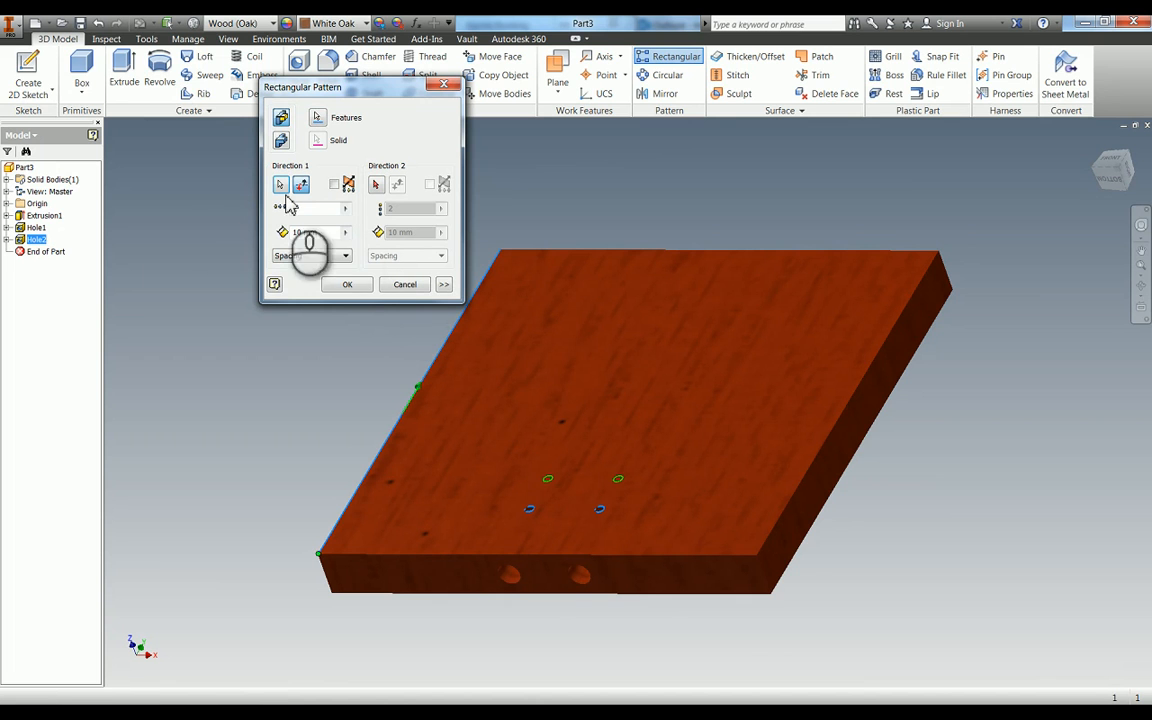
pyautogui.moveTo(329, 232); pyautogui.dragTo(253, 244)
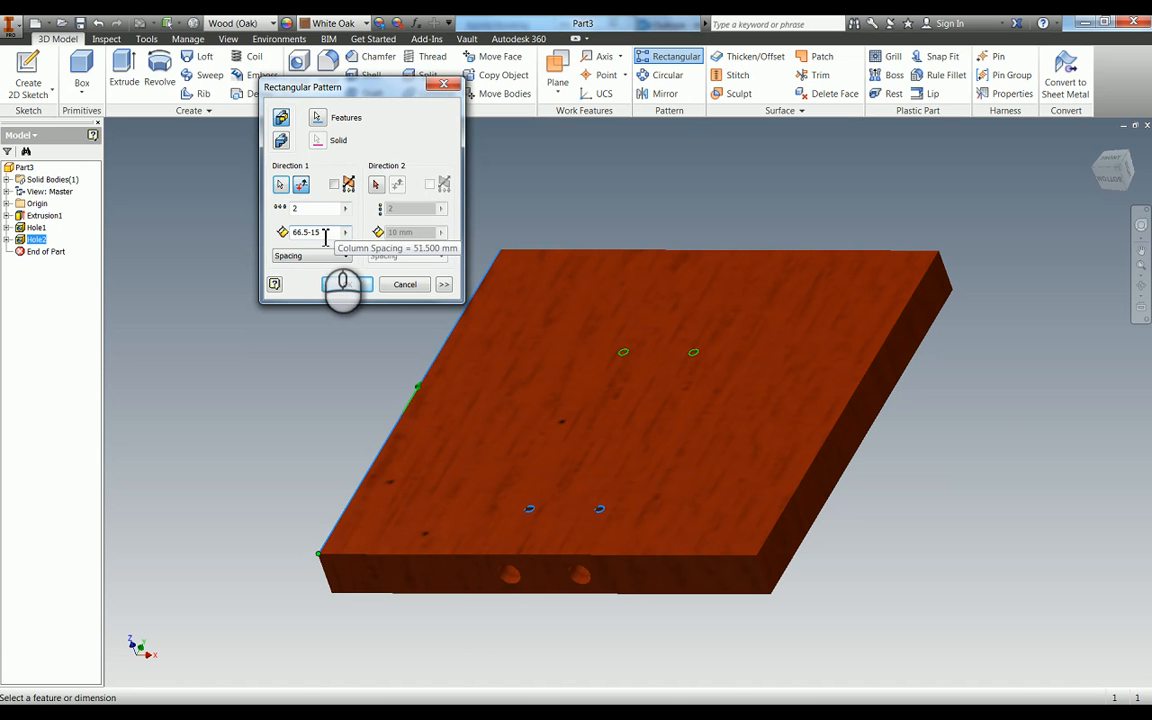
pyautogui.click(350, 285)
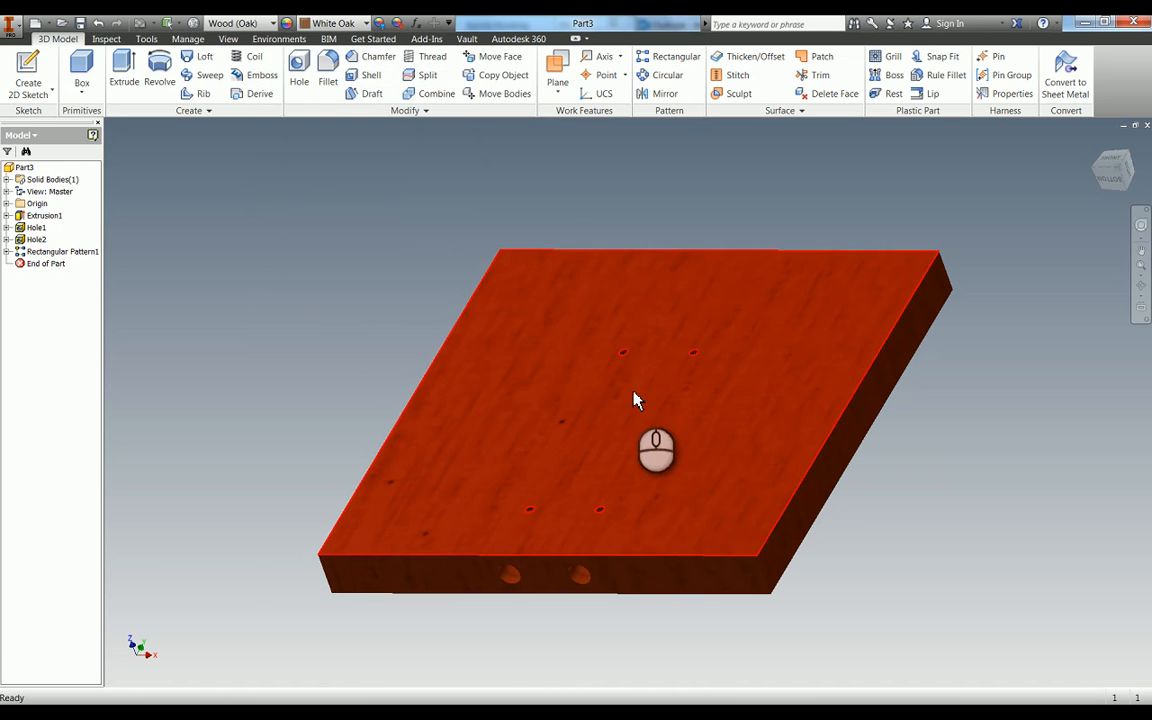
# - Start a new sketch on the plate's back face
pyautogui.press('F4')
pyautogui.moveTo(643, 391); pyautogui.dragTo(656, 249)
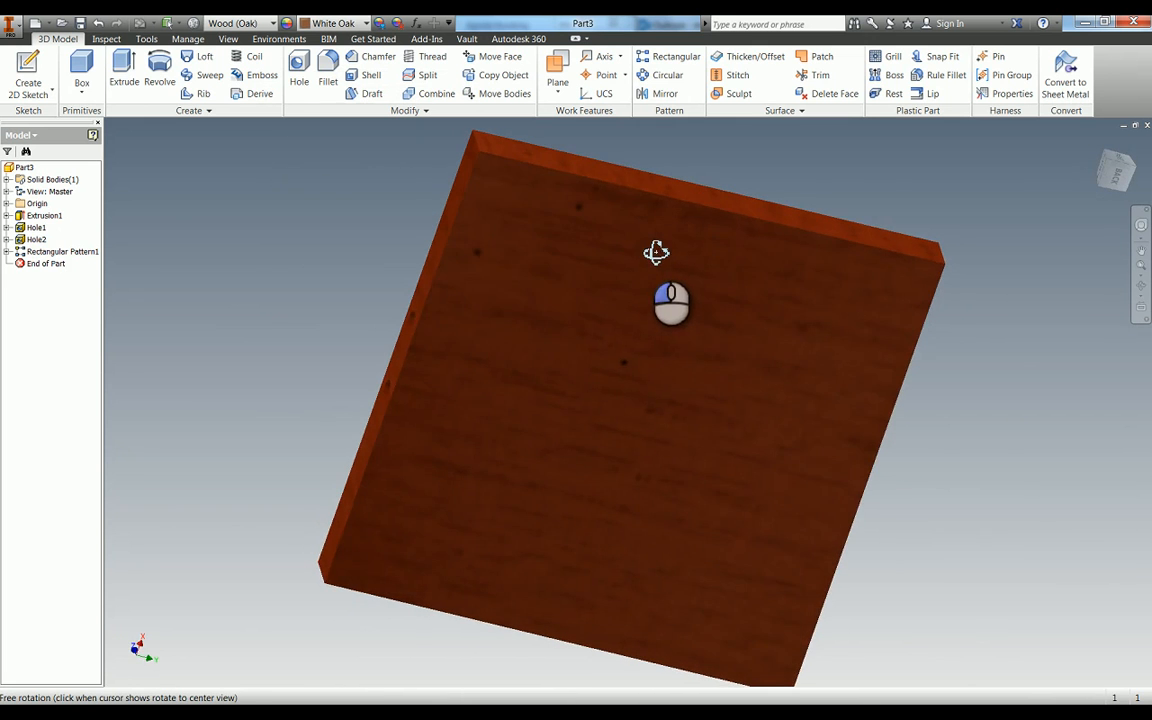
pyautogui.press('Escape')
pyautogui.click(626, 420)
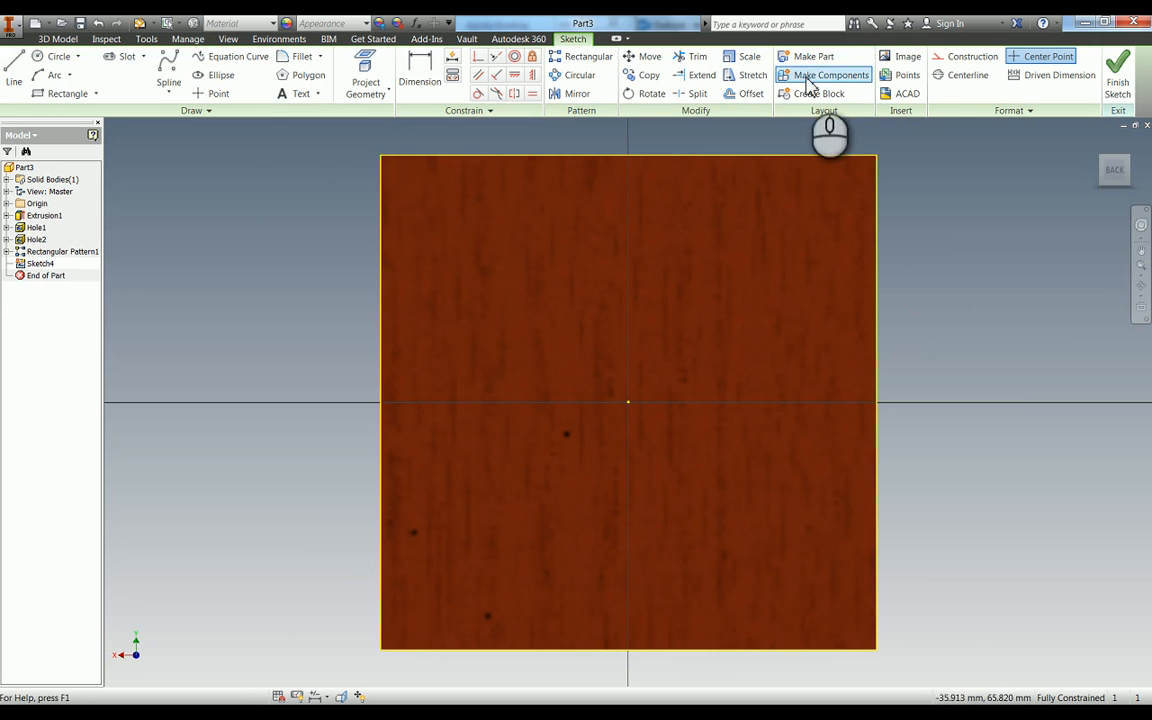
# - Place four sketch points on the back face: two near the centreline above the origin and one on each side below it
pyautogui.click(216, 94)
pyautogui.click(605, 263)
pyautogui.click(605, 325)
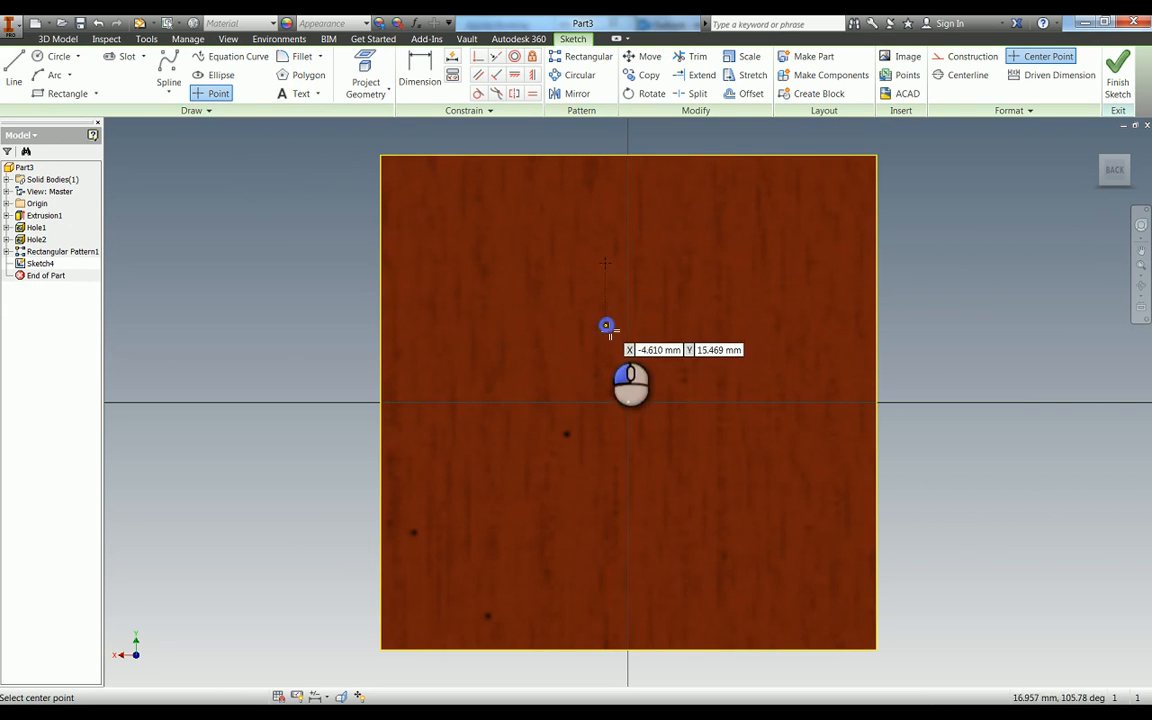
pyautogui.click(502, 551)
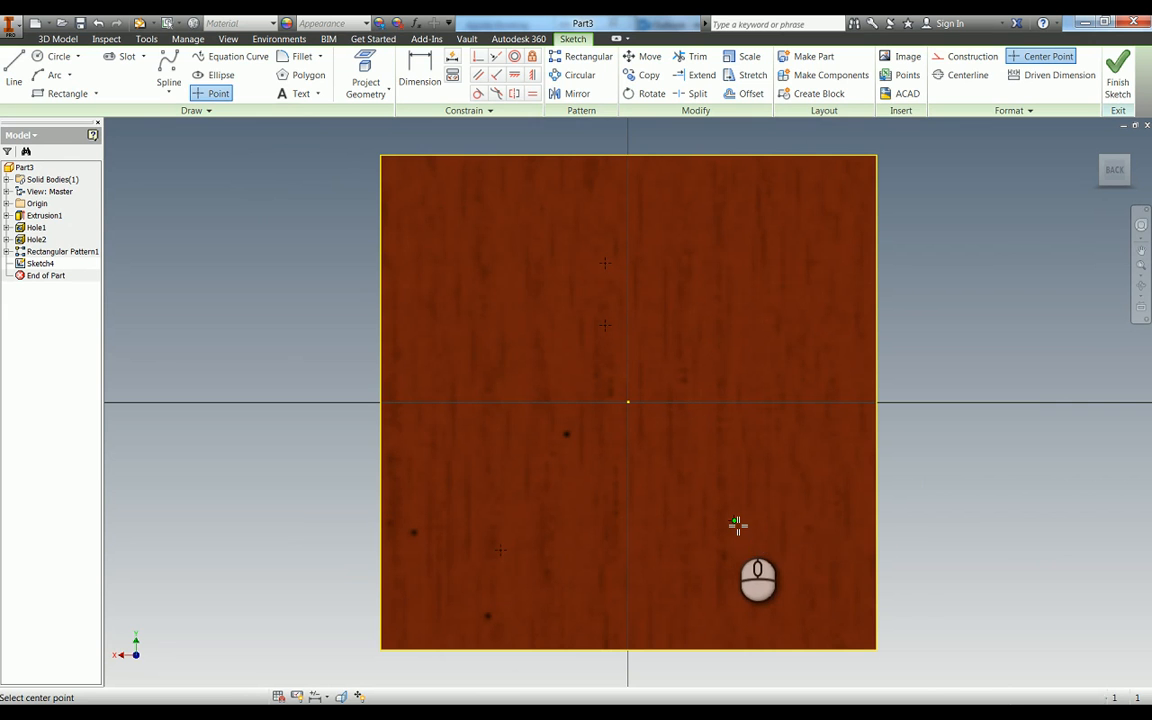
pyautogui.click(735, 522)
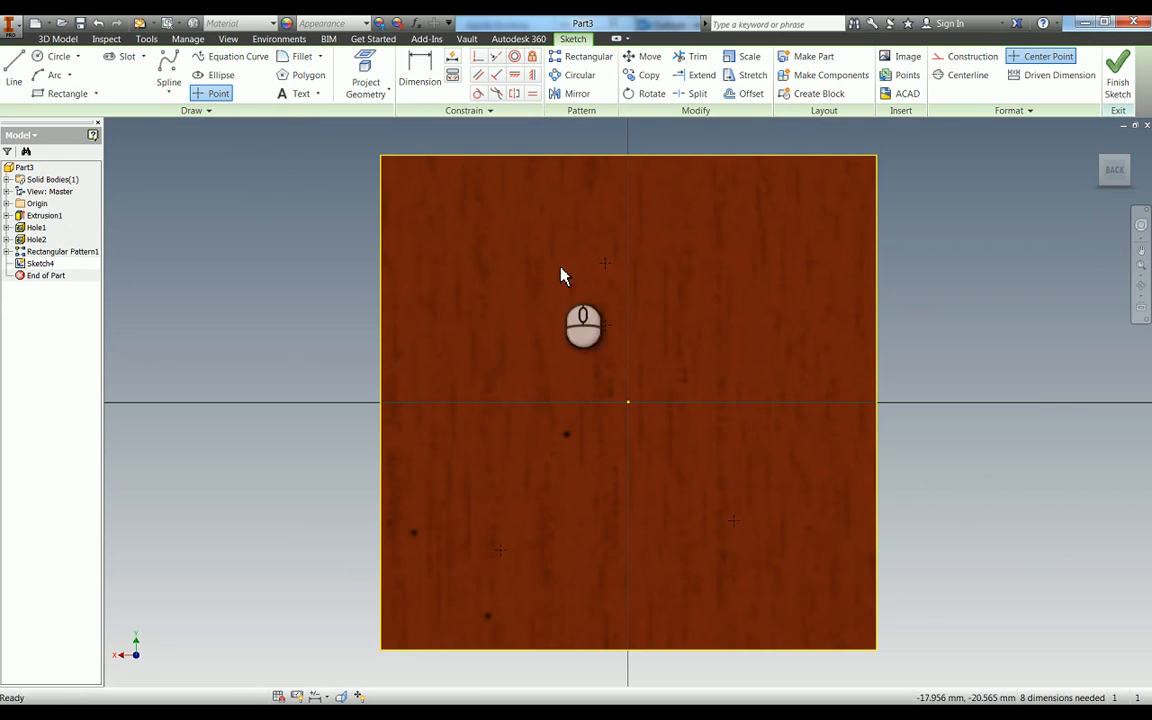
# - Constrain the two upper points vertically to each other and to the sketch origin
pyautogui.click(532, 75)
pyautogui.click(607, 326)
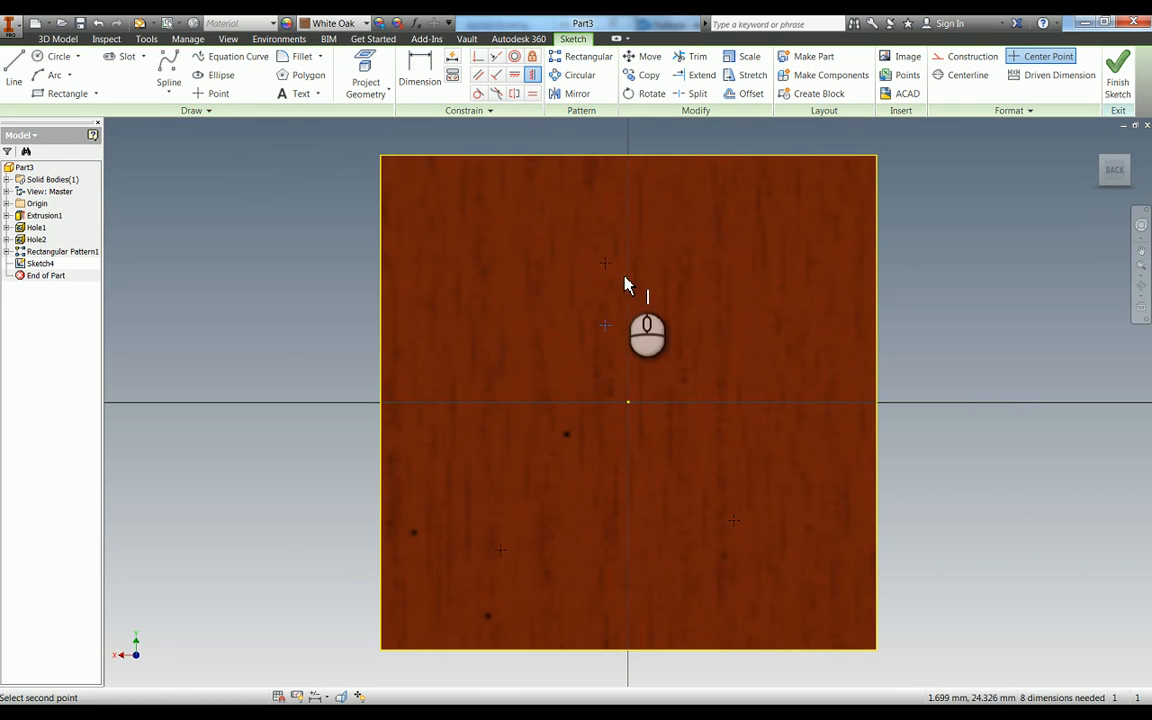
pyautogui.click(606, 265)
pyautogui.click(607, 326)
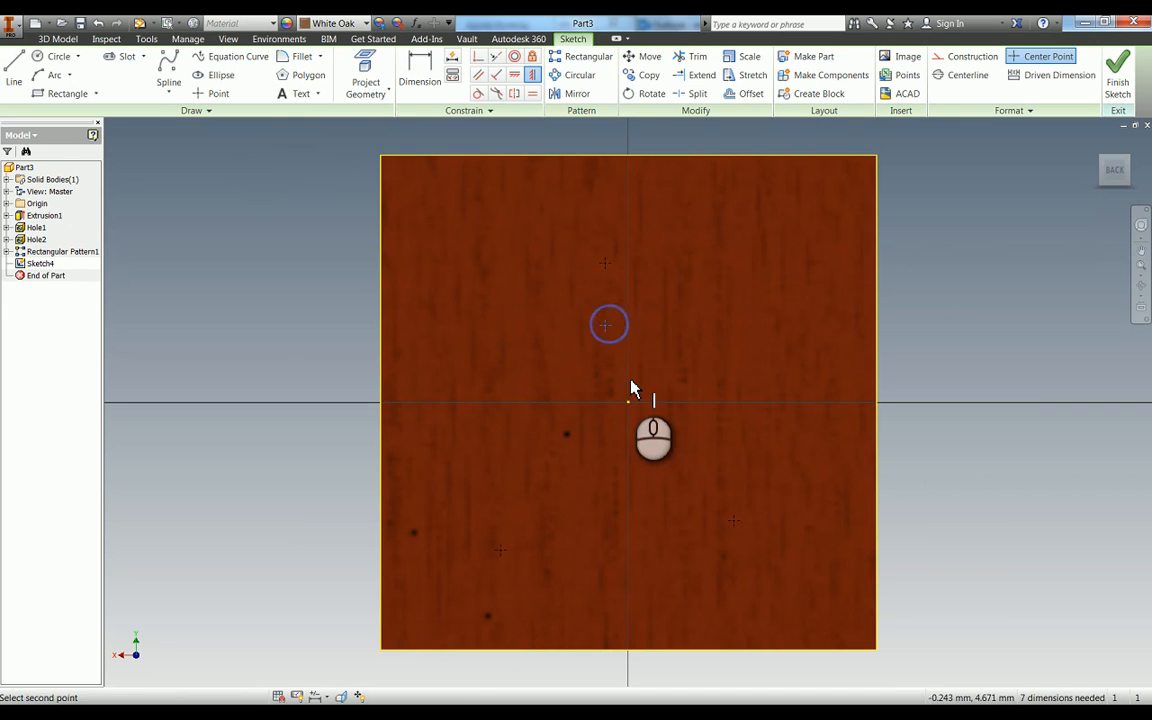
pyautogui.click(629, 403)
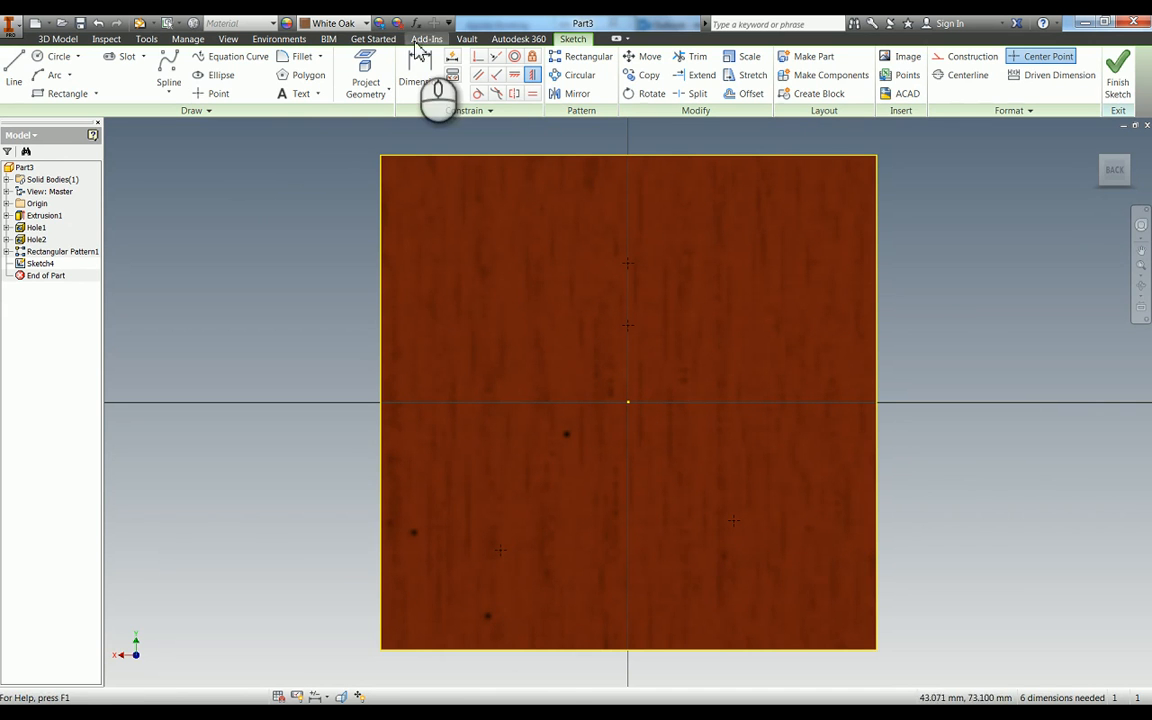
# - Constrain the two lower points to lie horizontally level with each other
pyautogui.click(514, 75)
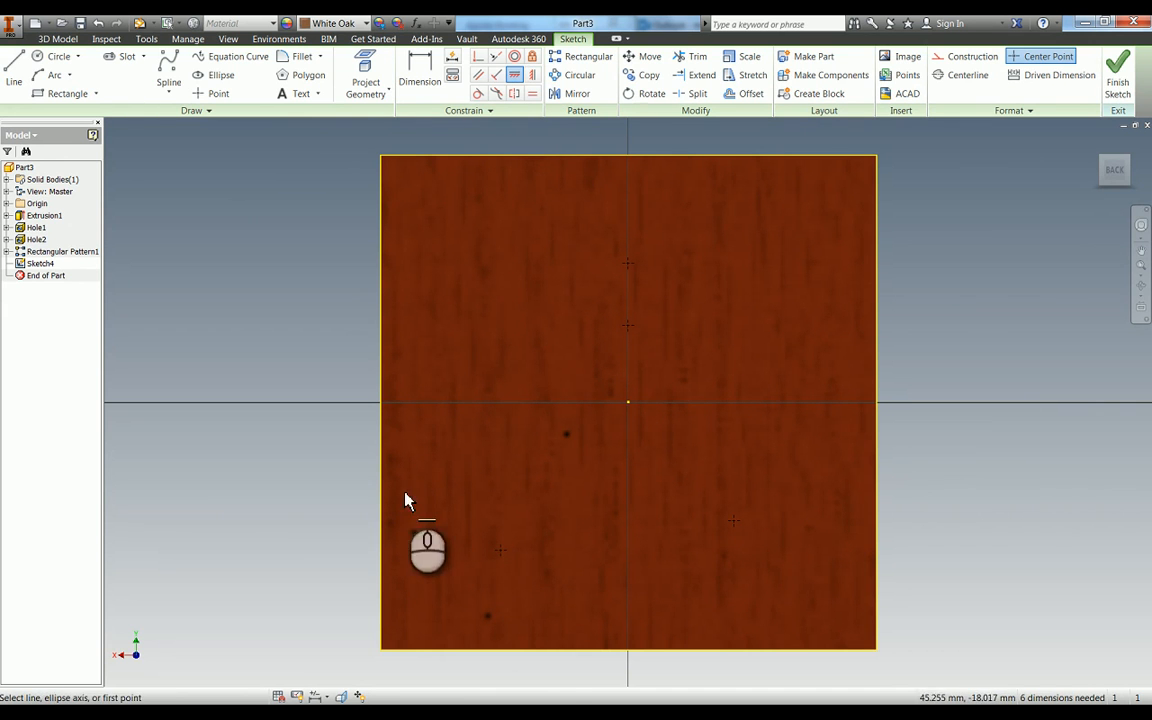
pyautogui.click(501, 552)
pyautogui.click(732, 524)
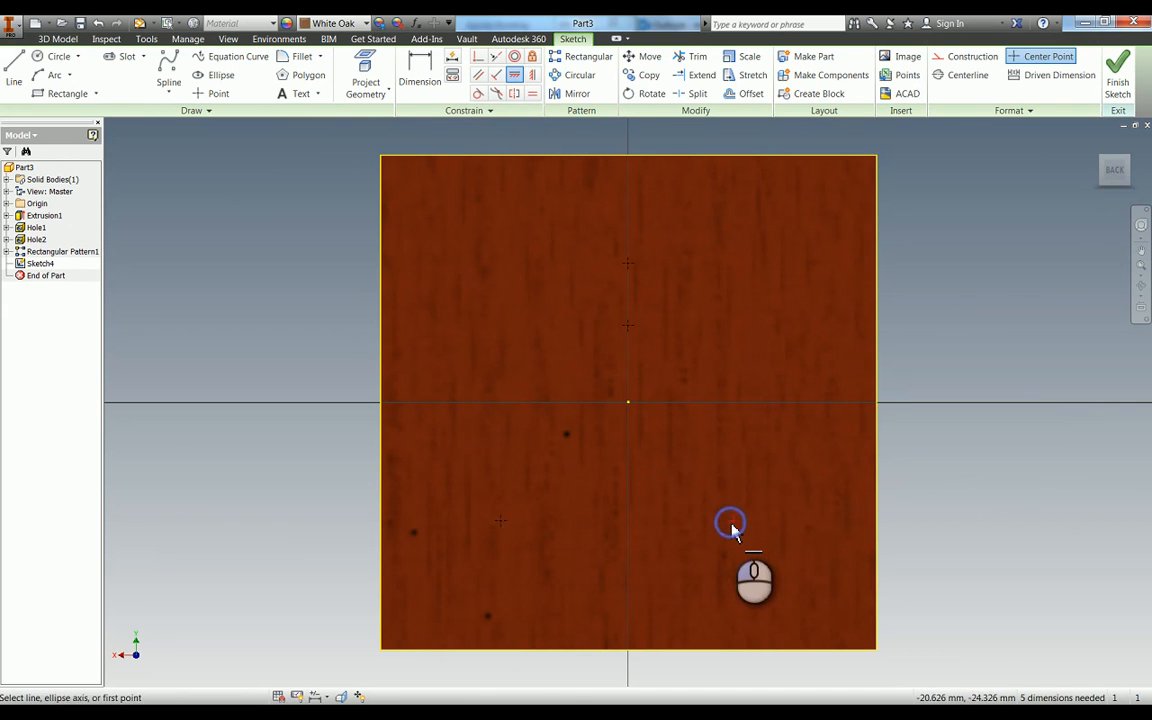
# - Draw a construction line joining the two lower sketch points
pyautogui.press('l')
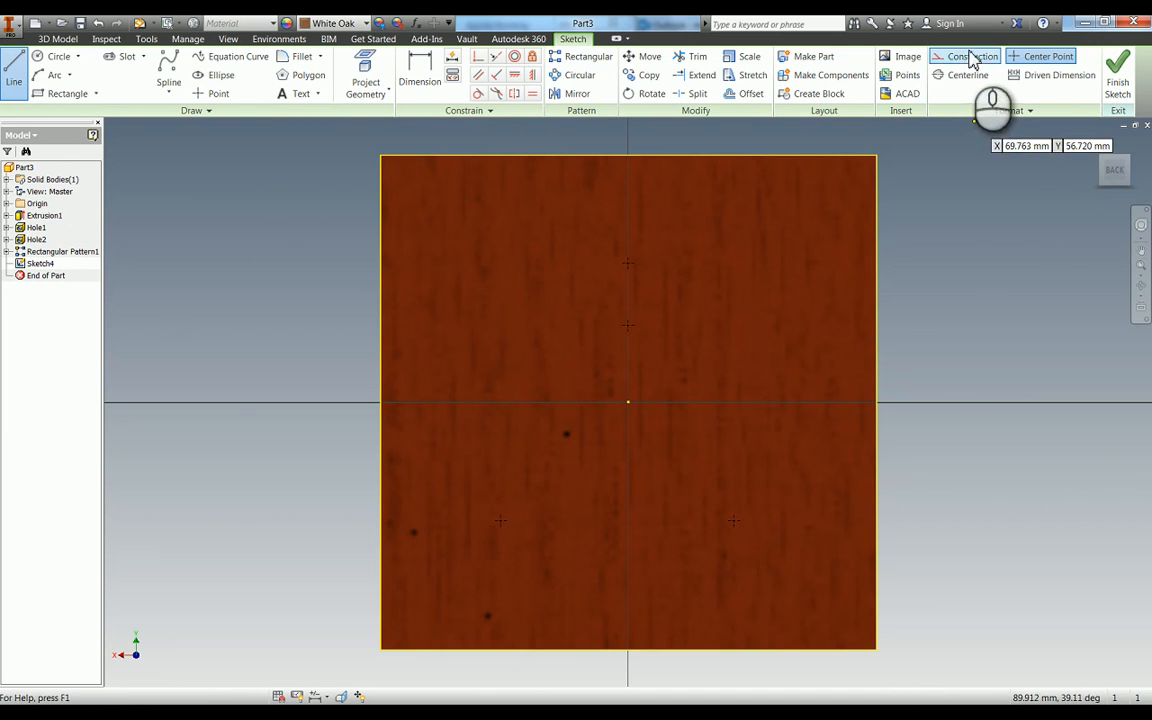
pyautogui.click(972, 57)
pyautogui.click(500, 524)
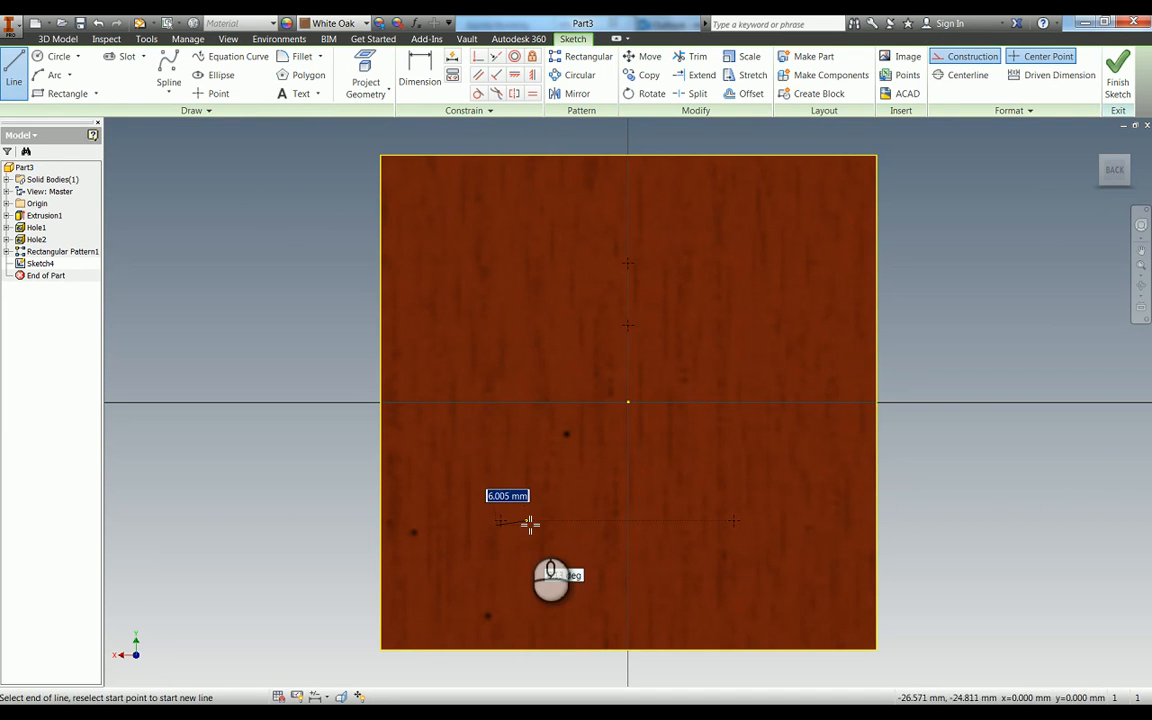
pyautogui.press('Escape')
pyautogui.press('l')
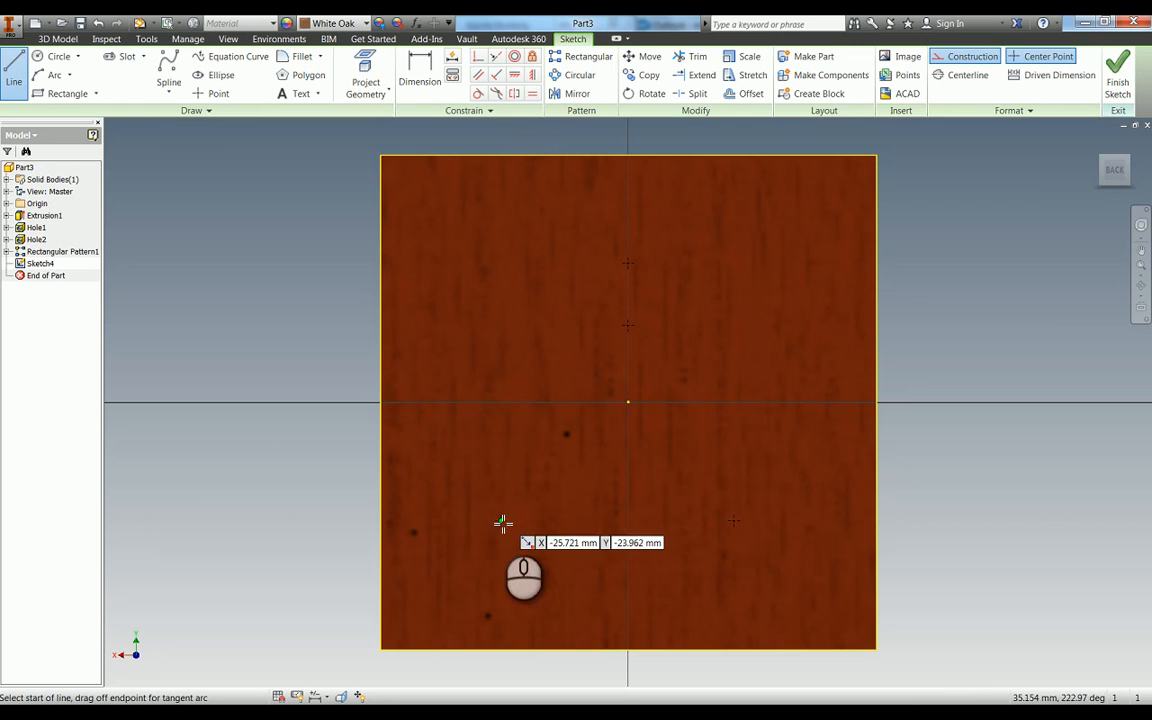
pyautogui.click(501, 522)
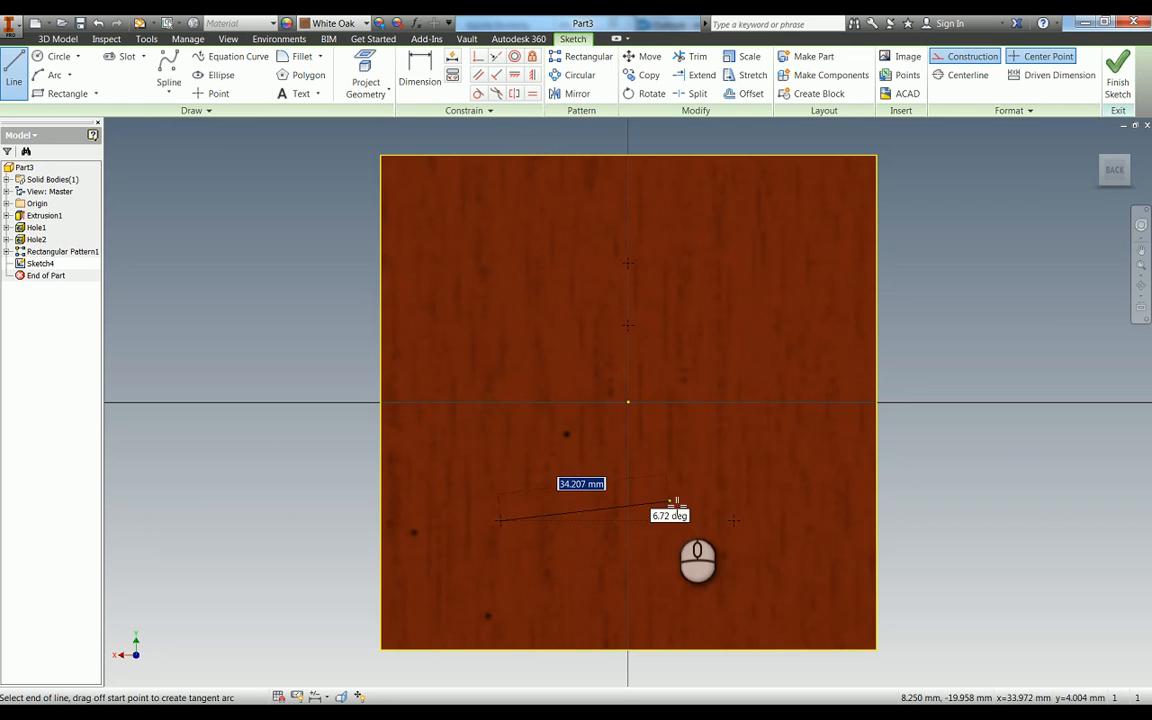
pyautogui.click(735, 522)
pyautogui.press('Escape')
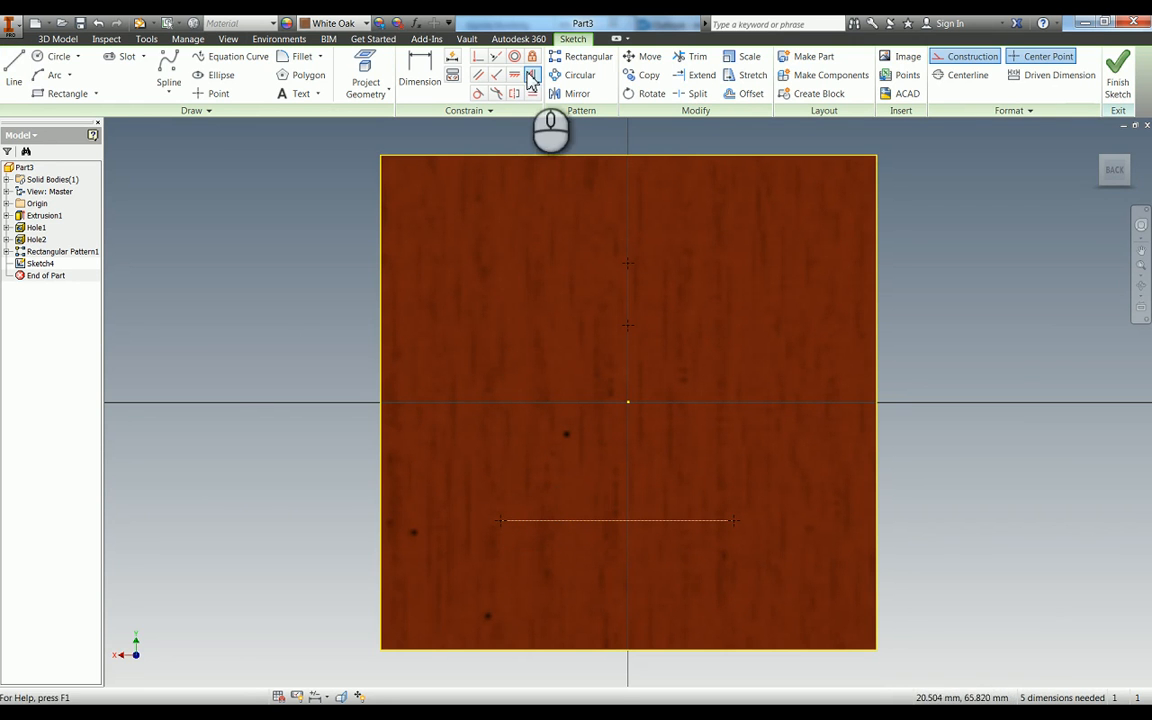
# - Align the lower construction line's midpoint vertically with the sketch origin
pyautogui.click(532, 79)
pyautogui.click(628, 403)
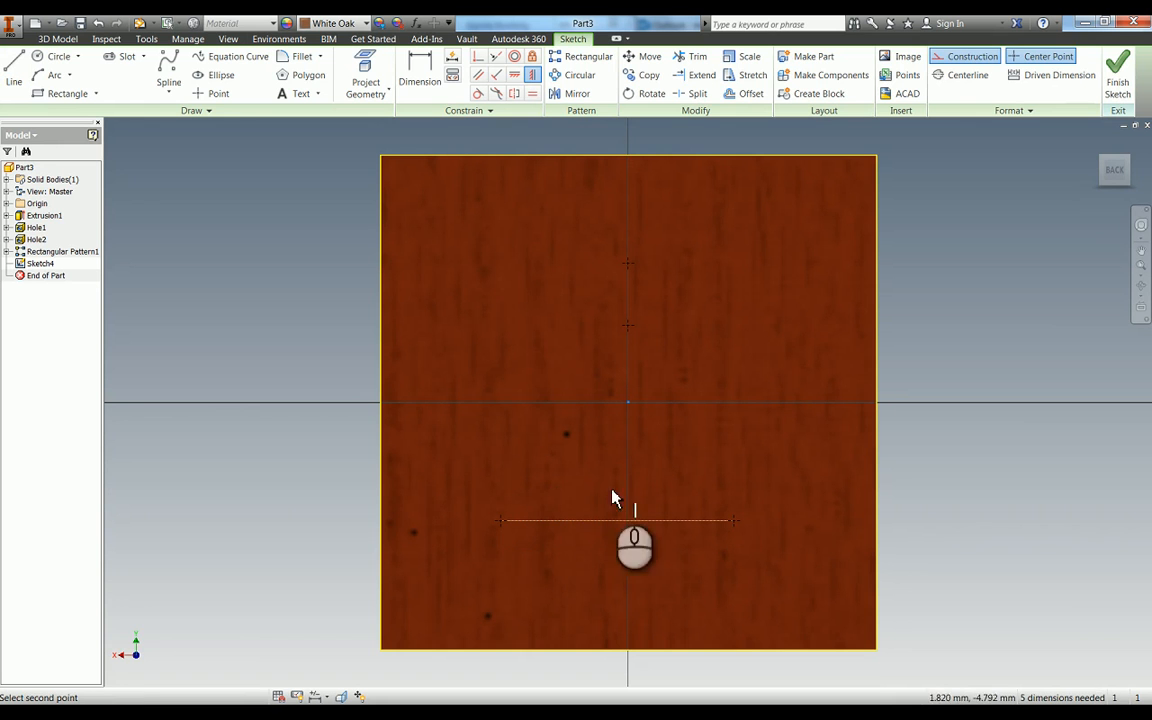
pyautogui.click(619, 521)
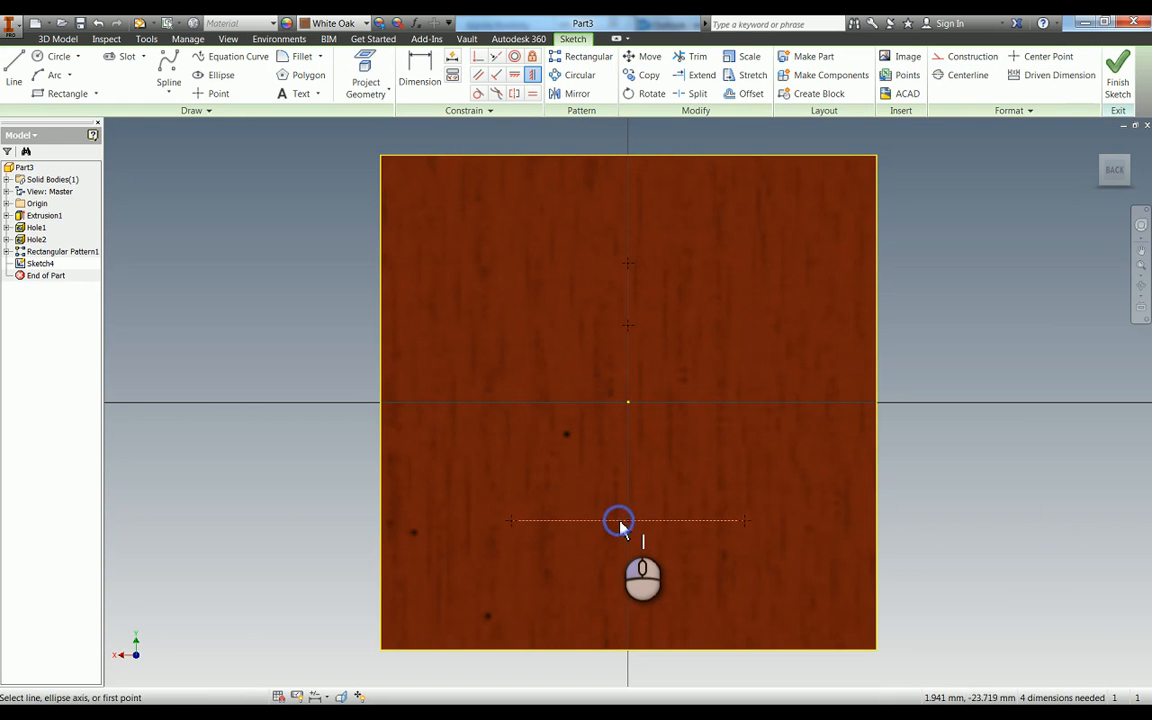
pyautogui.press('Escape')
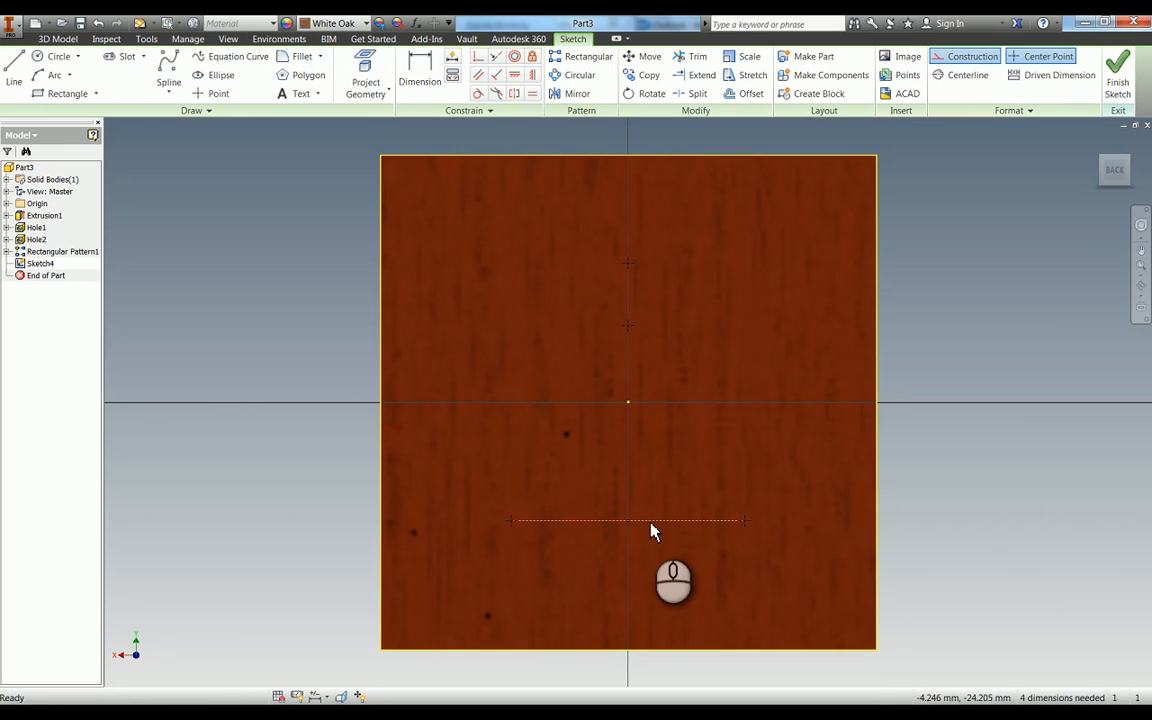
# - Dimension the lower left point from the face's left edge and set the distance to 28 mm
pyautogui.press('d')
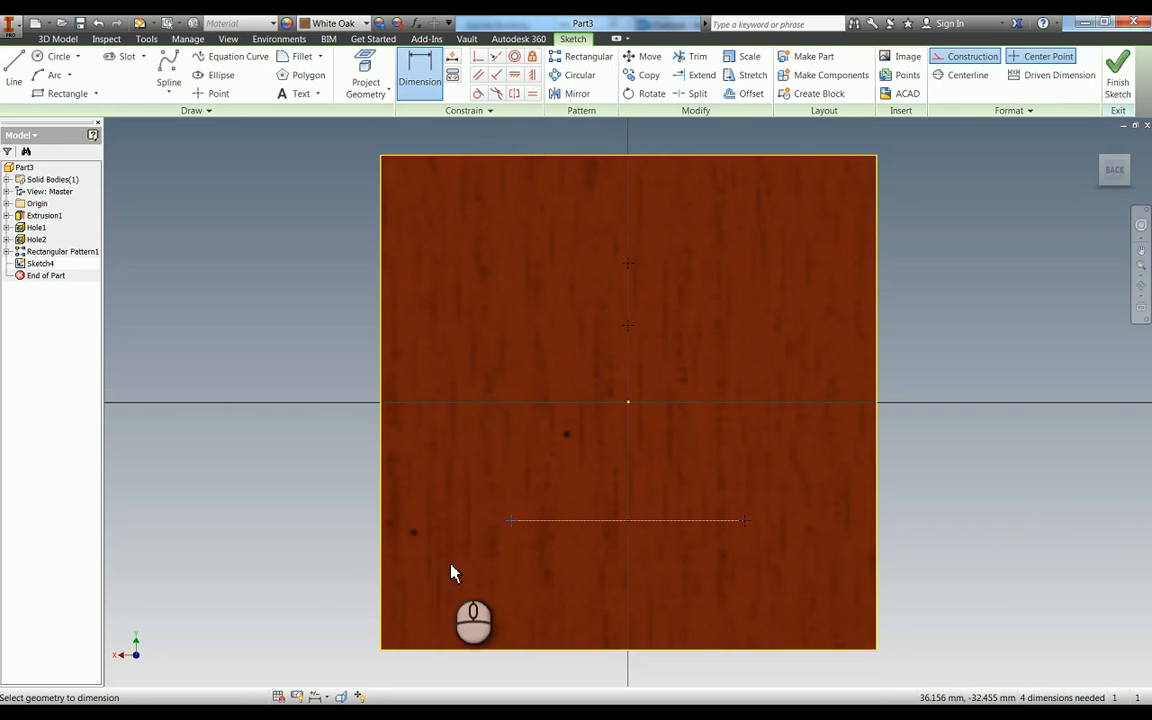
pyautogui.click(381, 548)
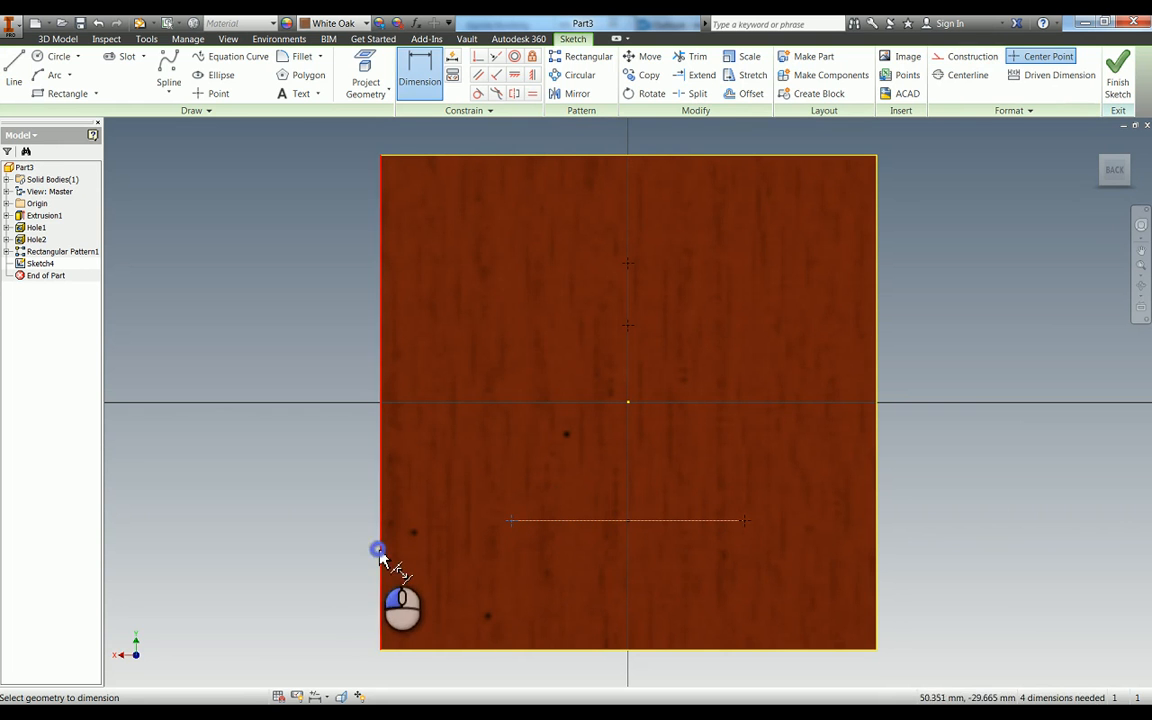
pyautogui.click(310, 561)
pyautogui.write('2')
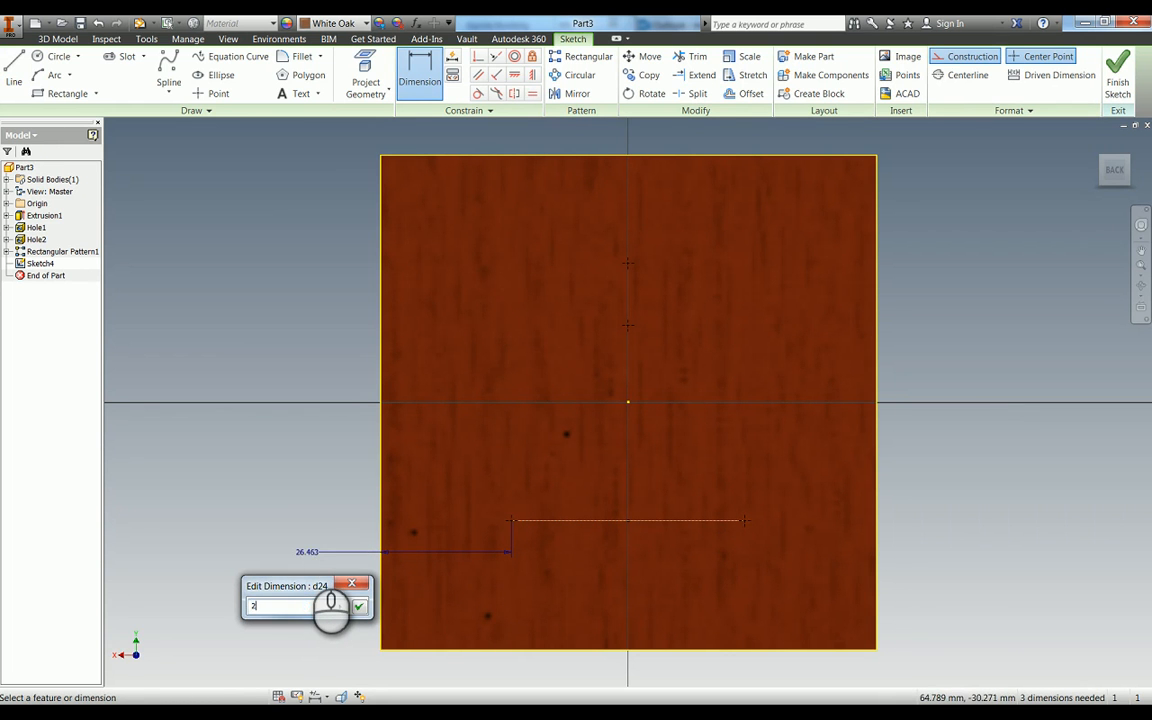
pyautogui.write('8')
pyautogui.press('Return')
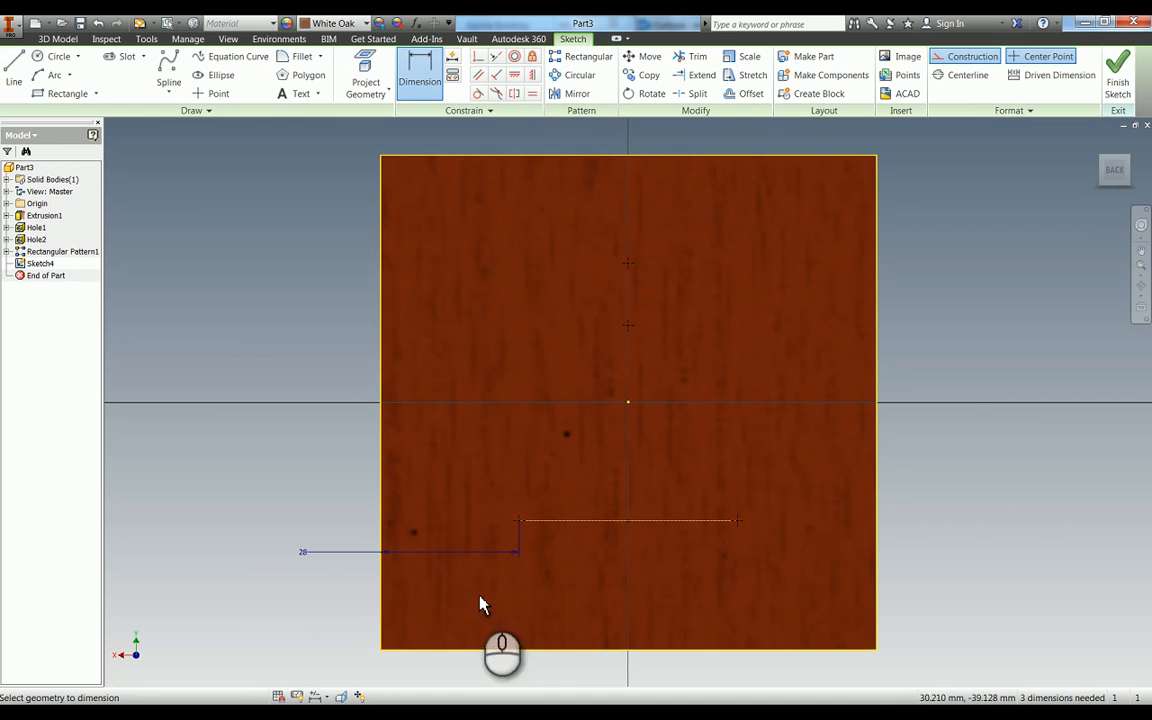
# - Add a driven dimension from the face's left edge to the lower right point, placed below the face
pyautogui.click(745, 523)
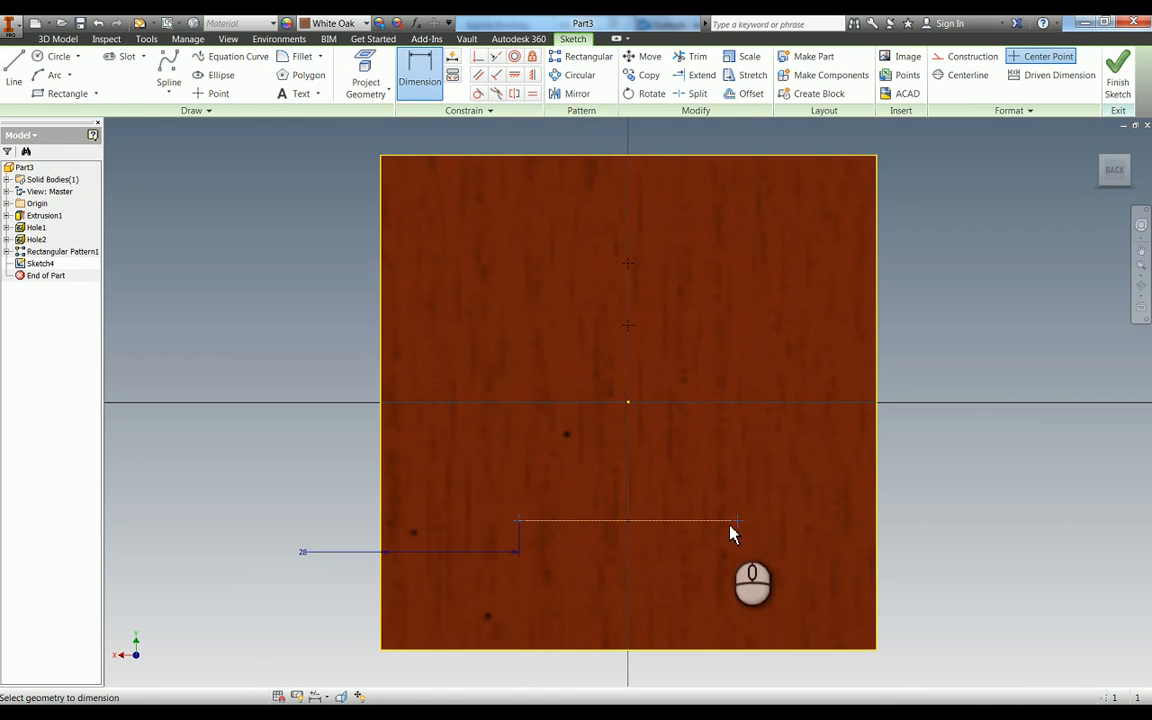
pyautogui.click(382, 618)
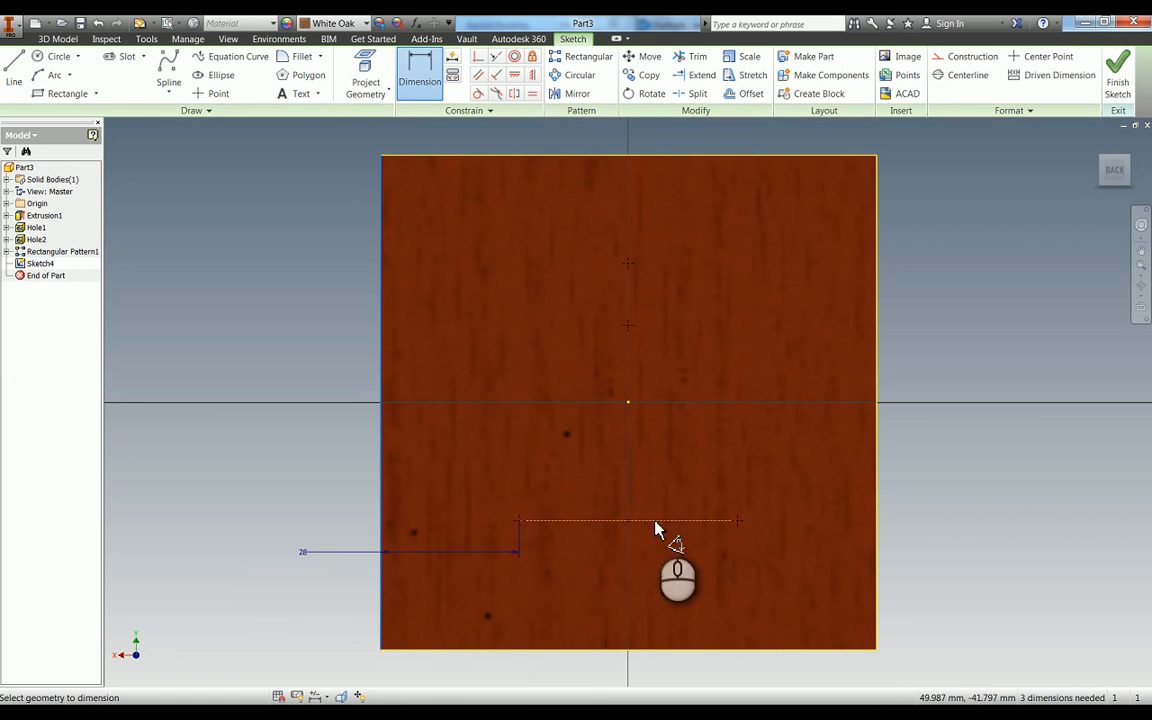
pyautogui.click(737, 521)
pyautogui.click(541, 683)
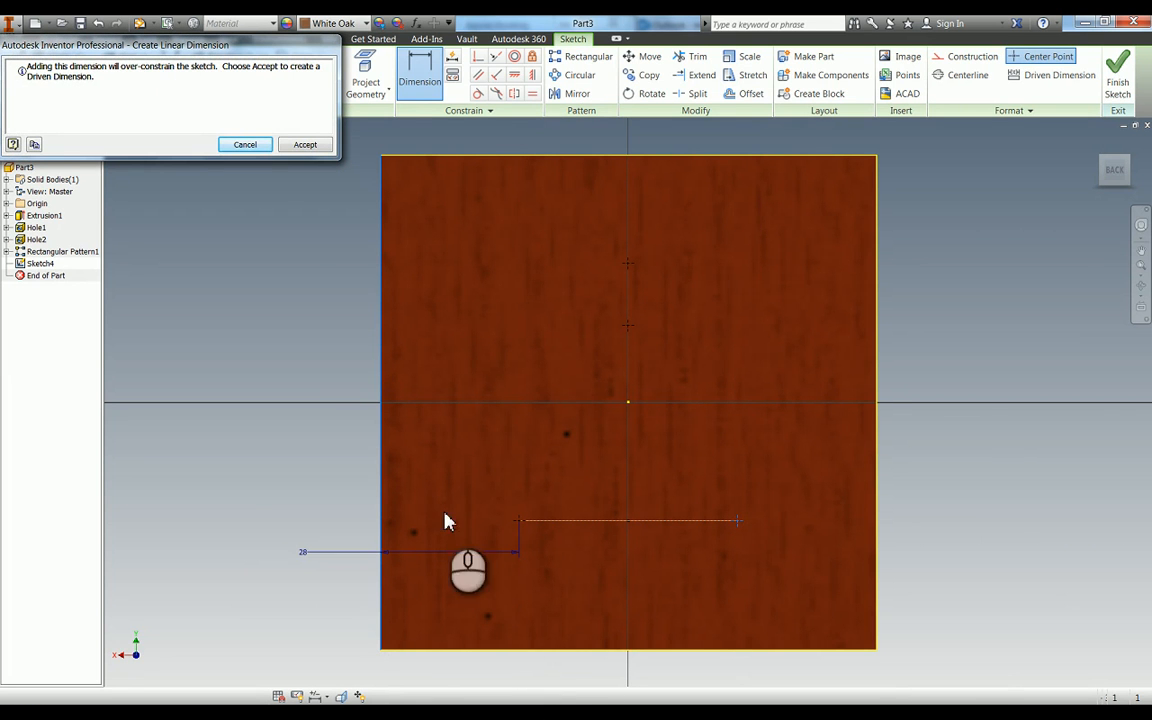
pyautogui.click(302, 144)
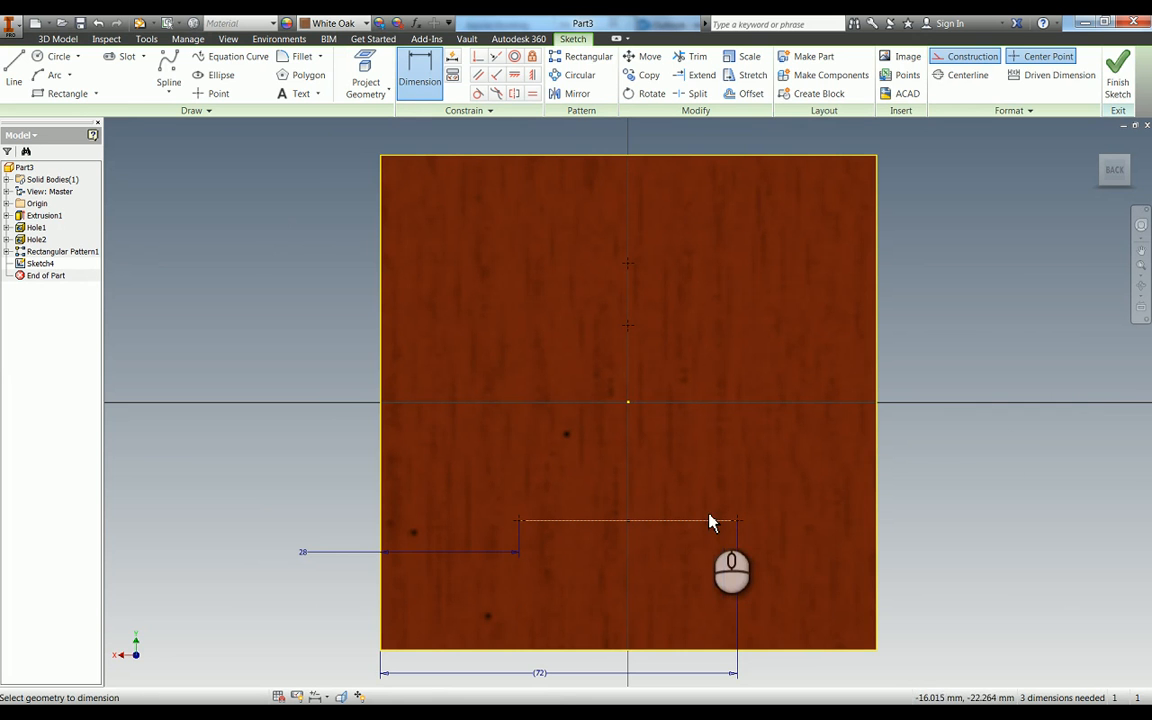
pyautogui.press('F2')
pyautogui.moveTo(659, 507); pyautogui.dragTo(669, 436)
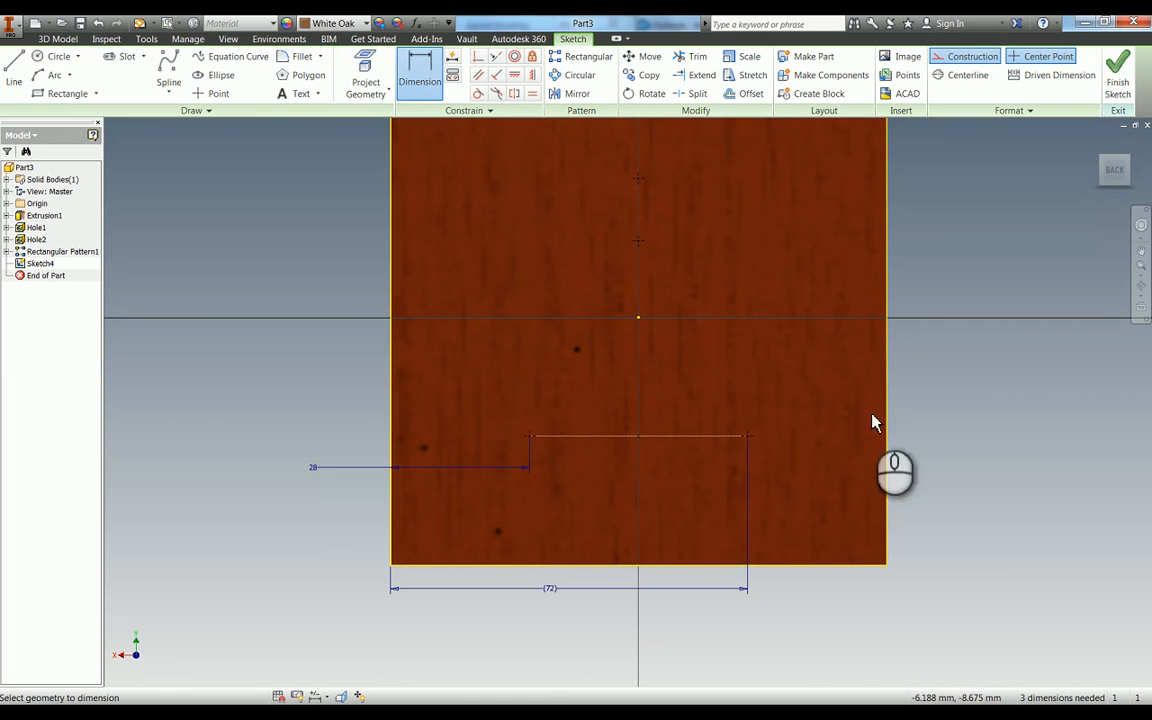
# - Dimension the lower construction line from the face's bottom edge and set the distance to 15 mm
pyautogui.click(605, 444)
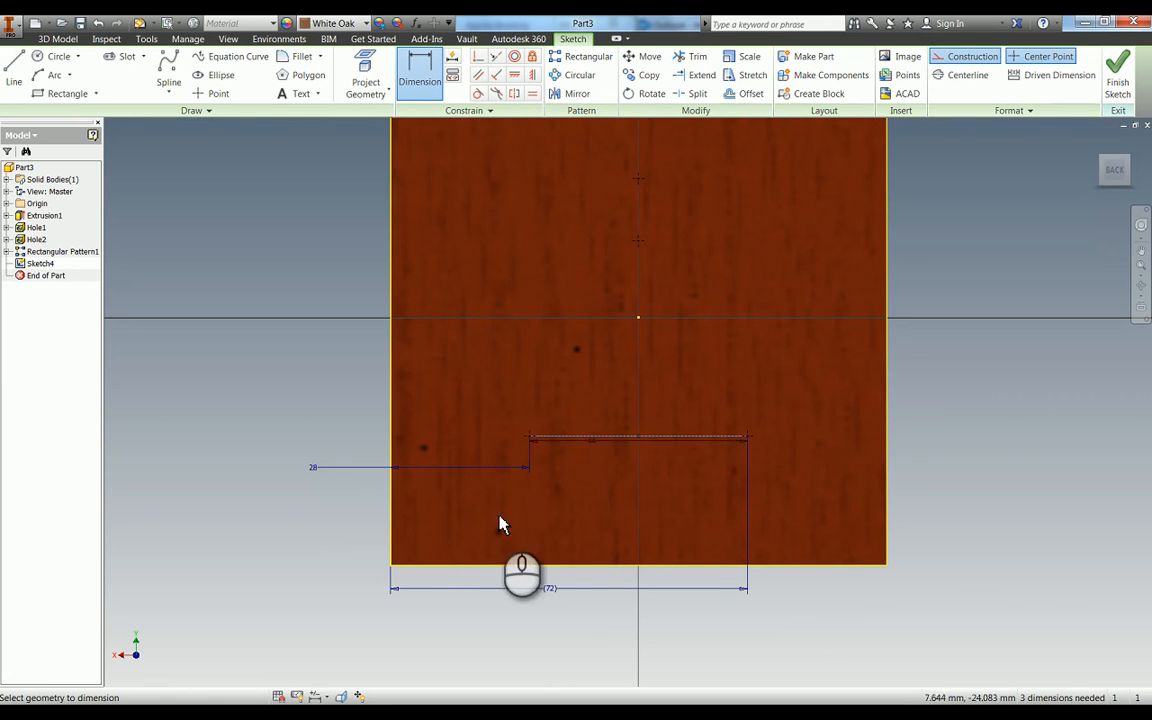
pyautogui.click(423, 565)
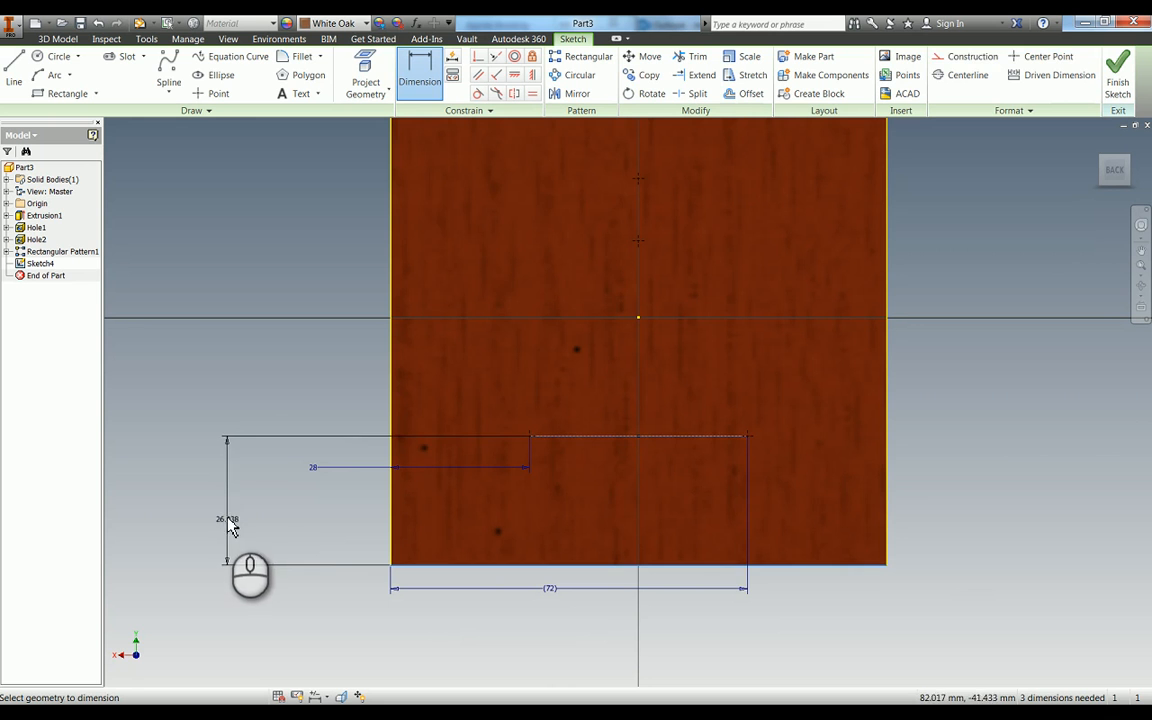
pyautogui.click(226, 522)
pyautogui.write('15')
pyautogui.press('Return')
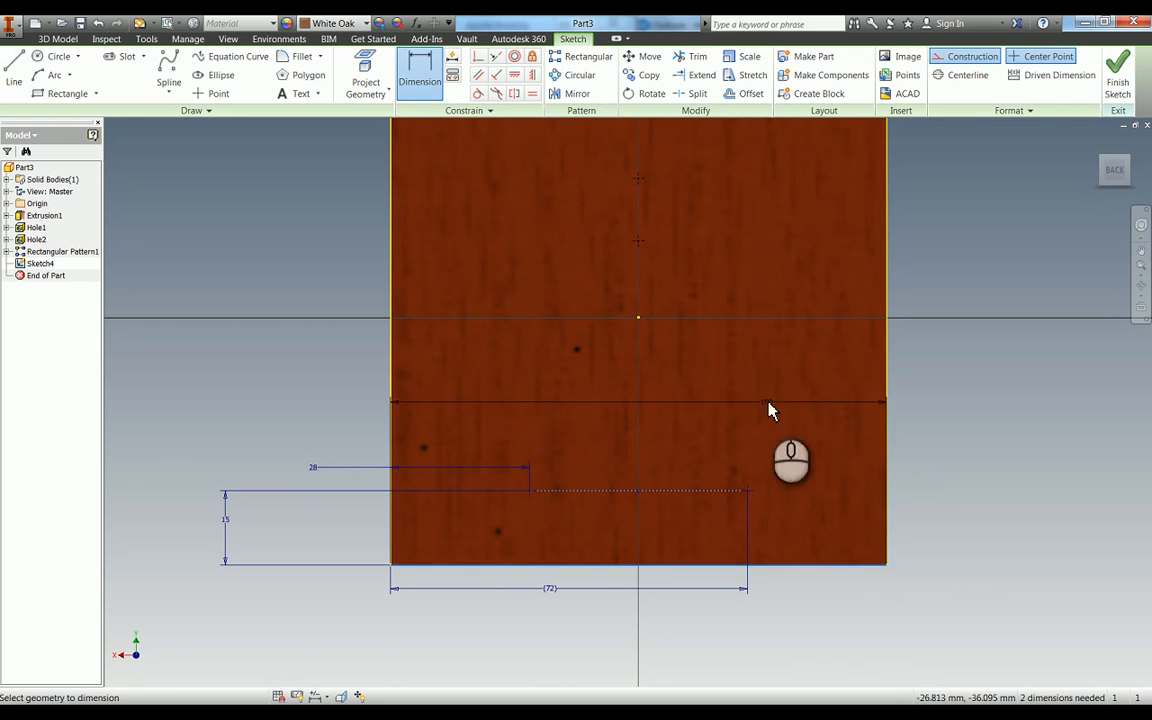
# - Dimension the lower of the two centreline points from the face's bottom edge and set the distance to 54 mm
pyautogui.click(640, 241)
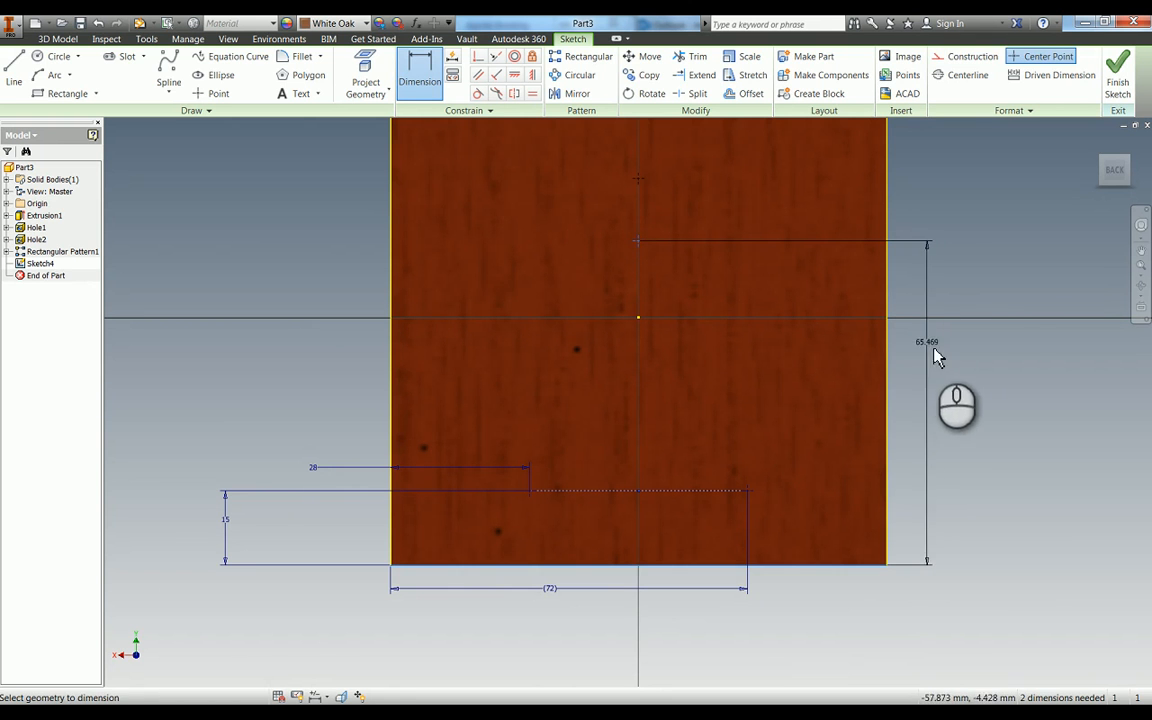
pyautogui.click(926, 375)
pyautogui.press('Return')
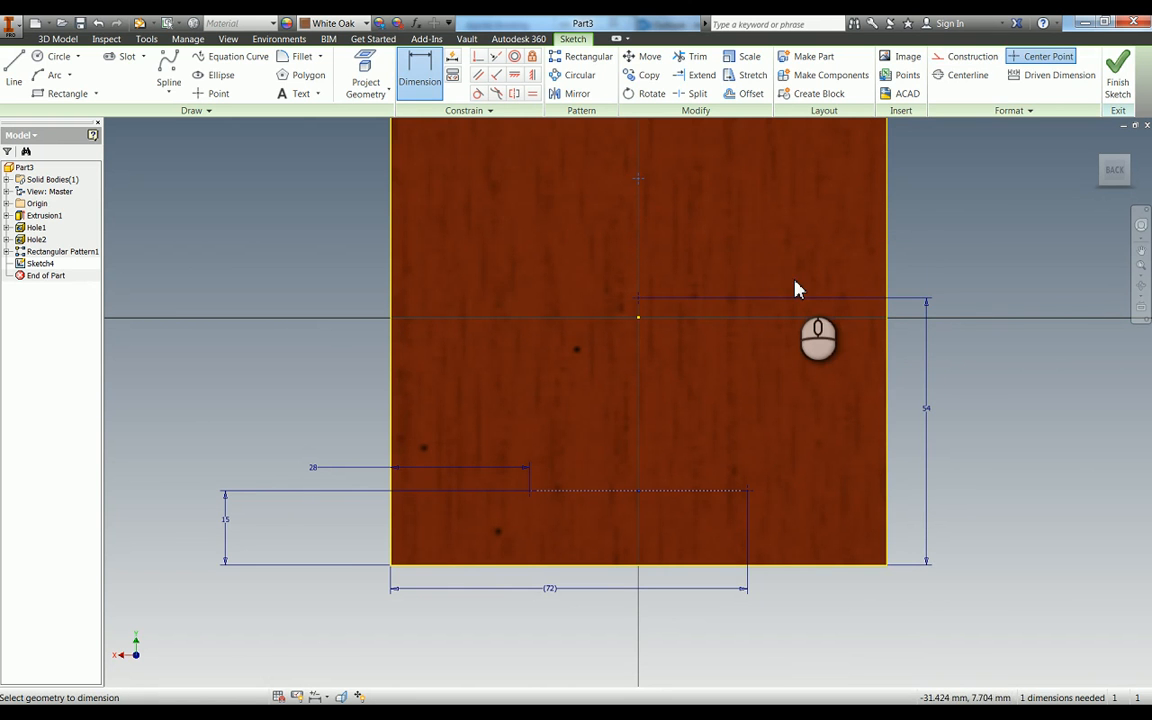
# - Dimension the uppermost centreline point from the face's bottom edge and set the distance to 79 mm
pyautogui.click(768, 564)
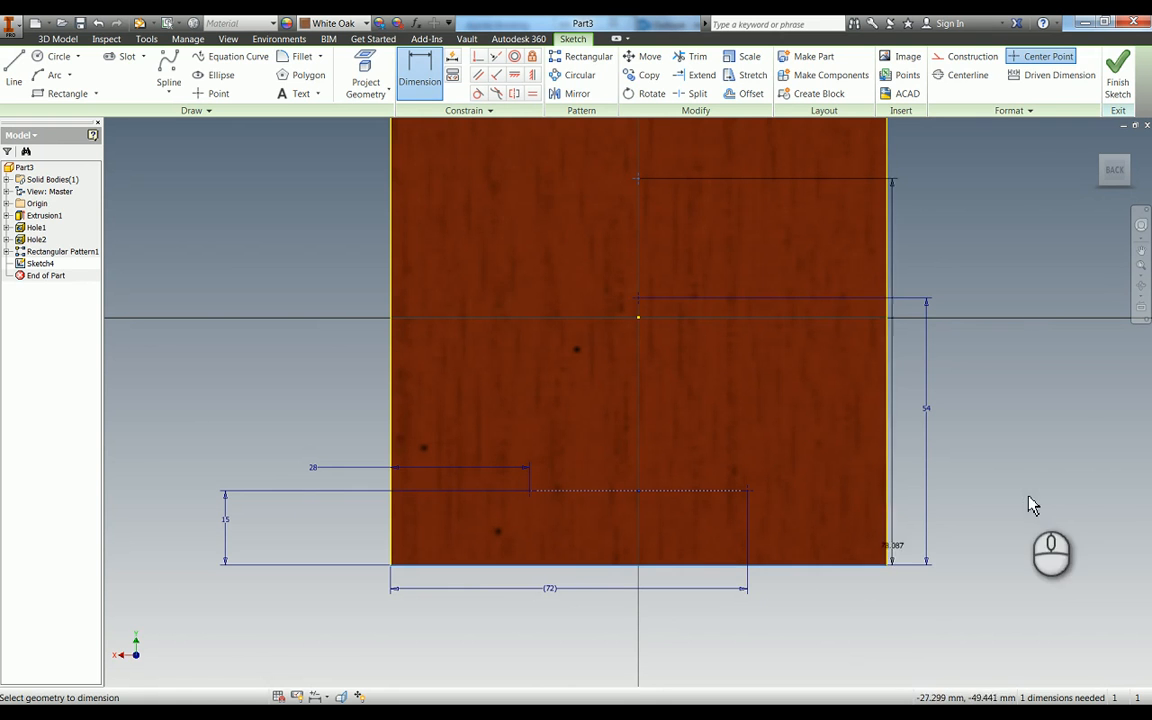
pyautogui.click(1038, 439)
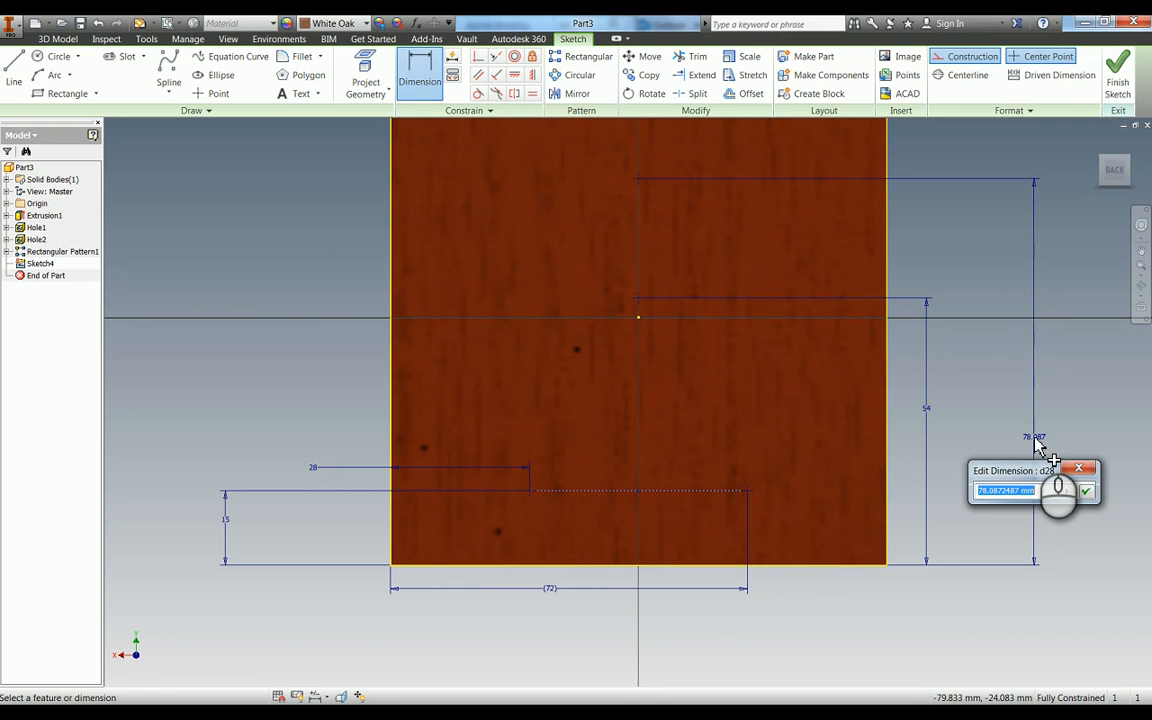
pyautogui.write('79')
pyautogui.press('Return')
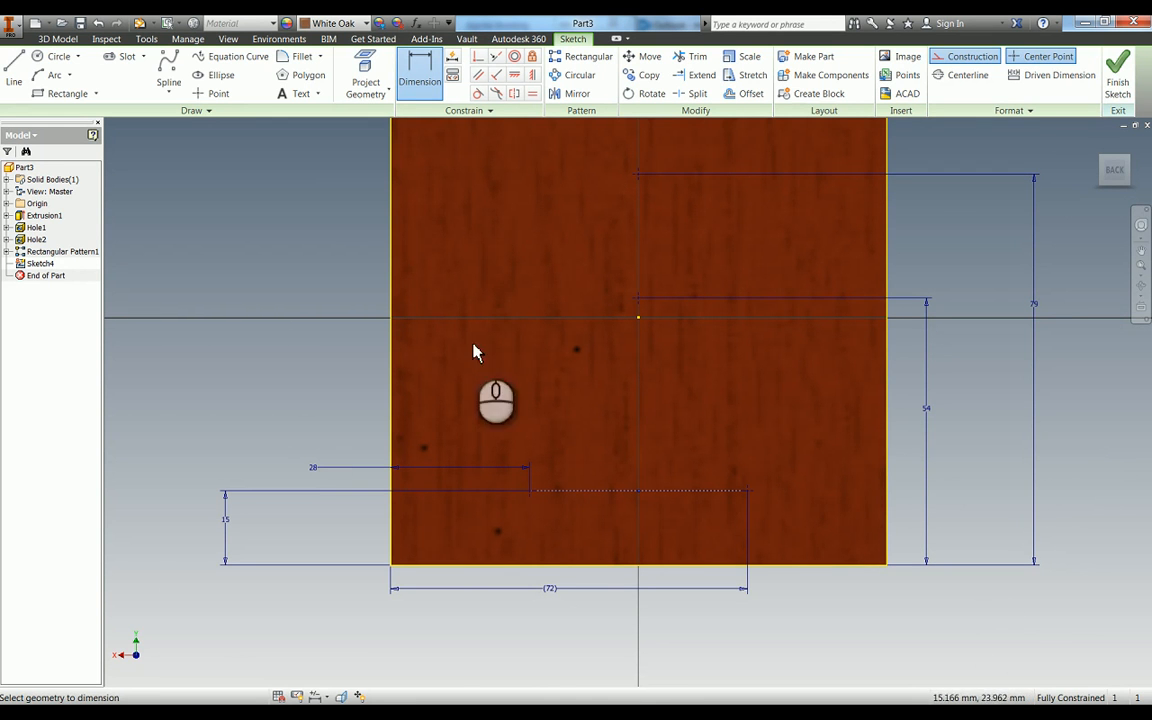
# - Start a Hole feature on the four sketch points with Through All termination and the counterbore type
pyautogui.press('h')
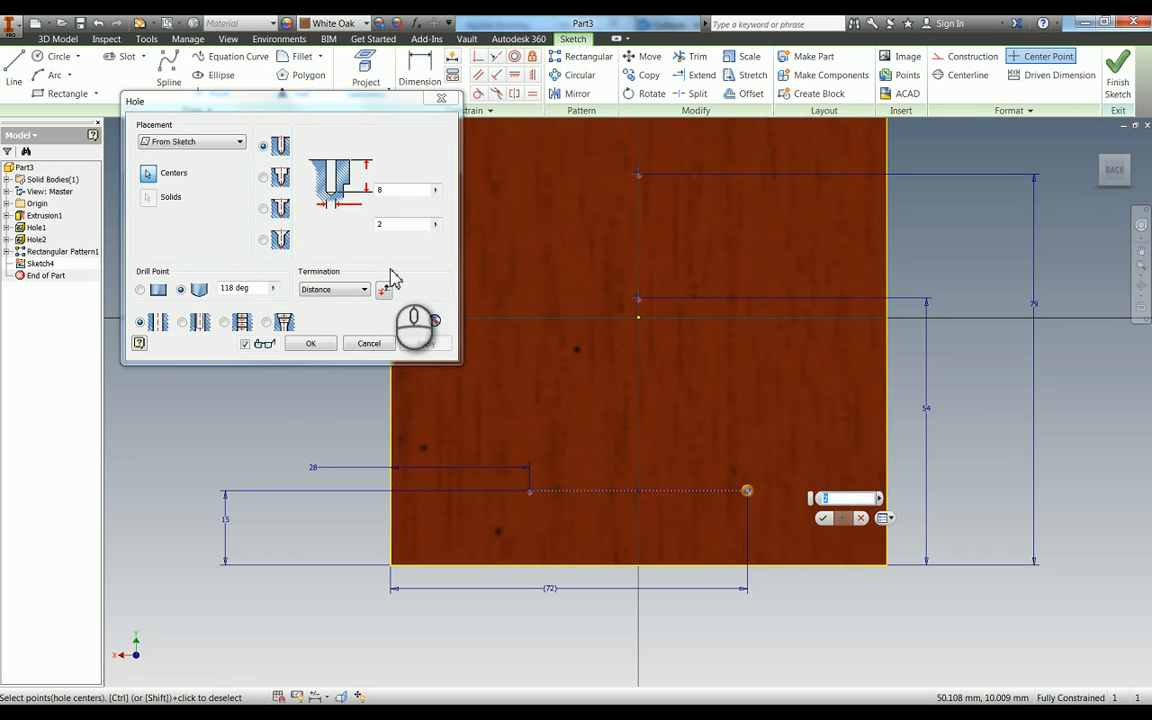
pyautogui.click(345, 290)
pyautogui.click(330, 304)
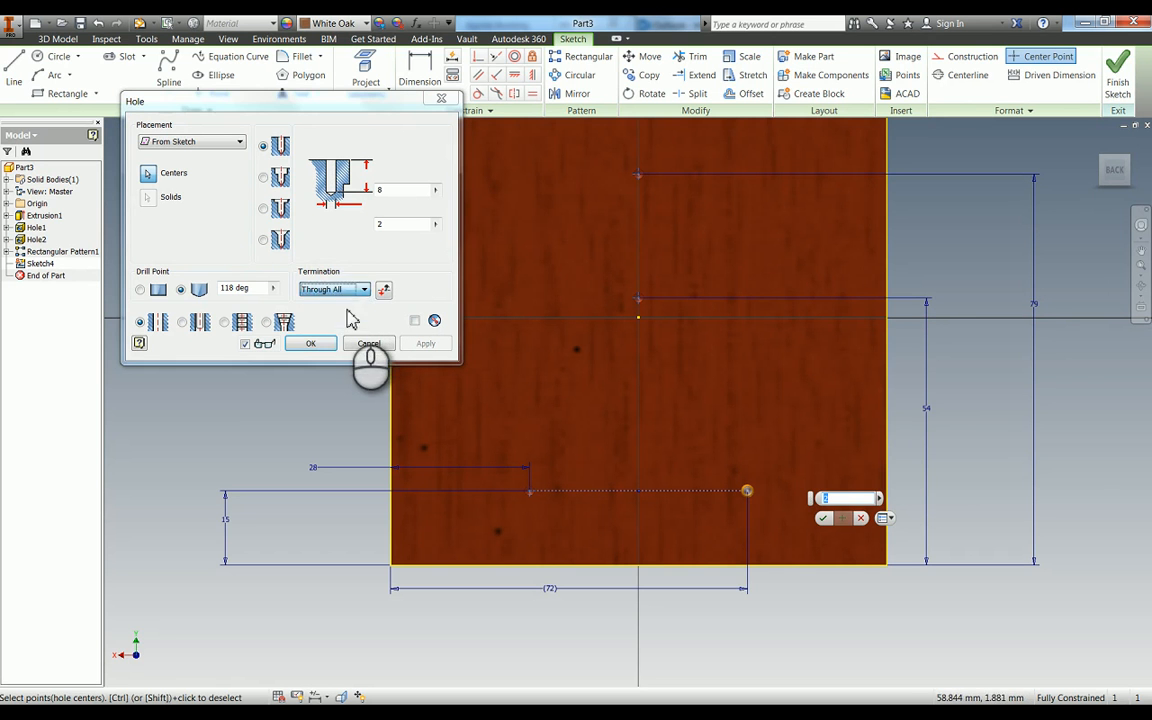
pyautogui.click(264, 177)
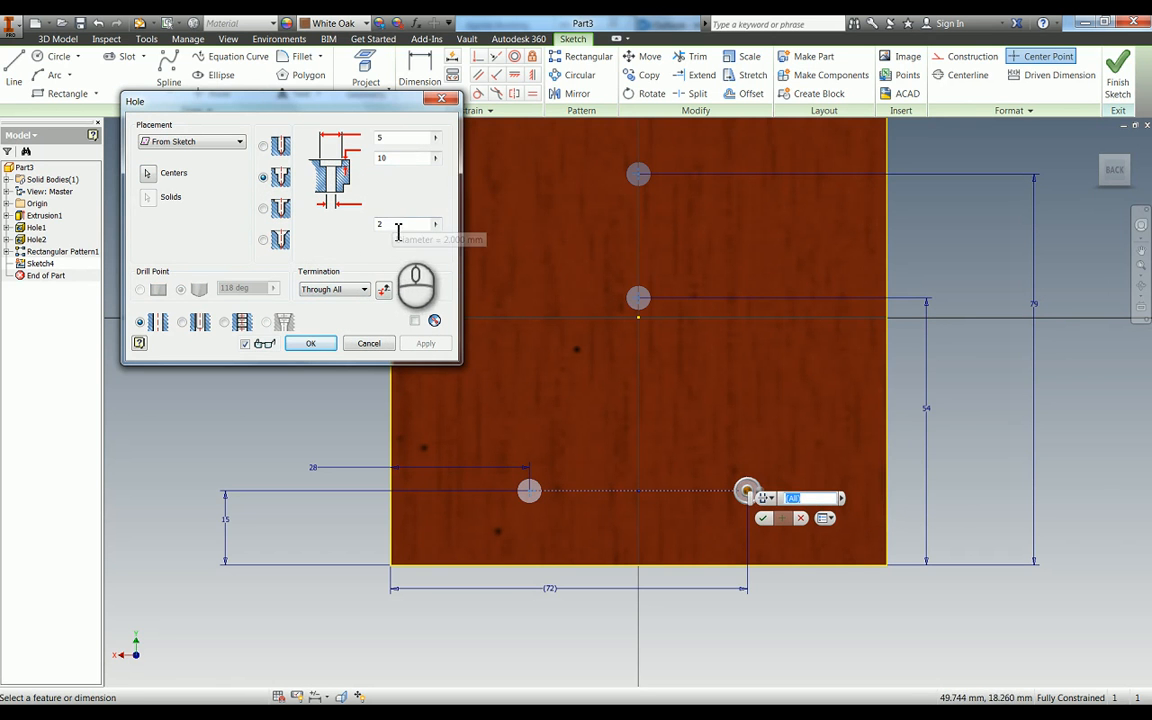
# - Set the hole diameter to 5.5 mm and the counterbore to 10 mm diameter and 5 mm depth, and create the four holes
pyautogui.click(392, 224)
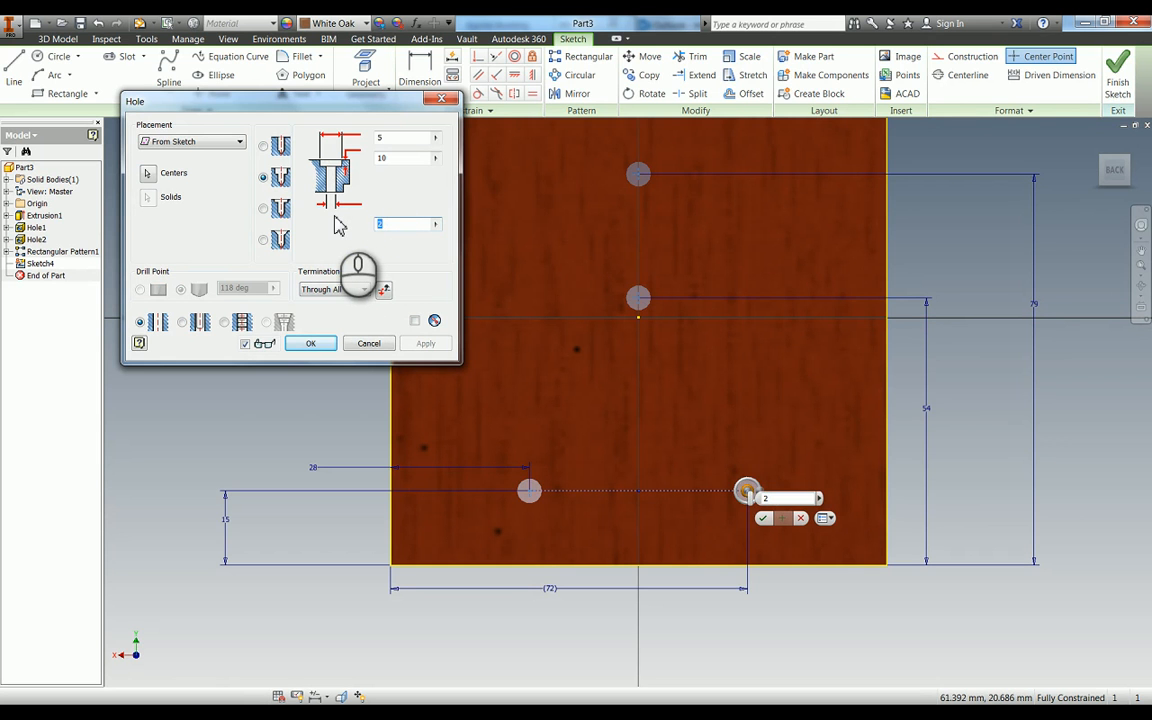
pyautogui.write('5.5')
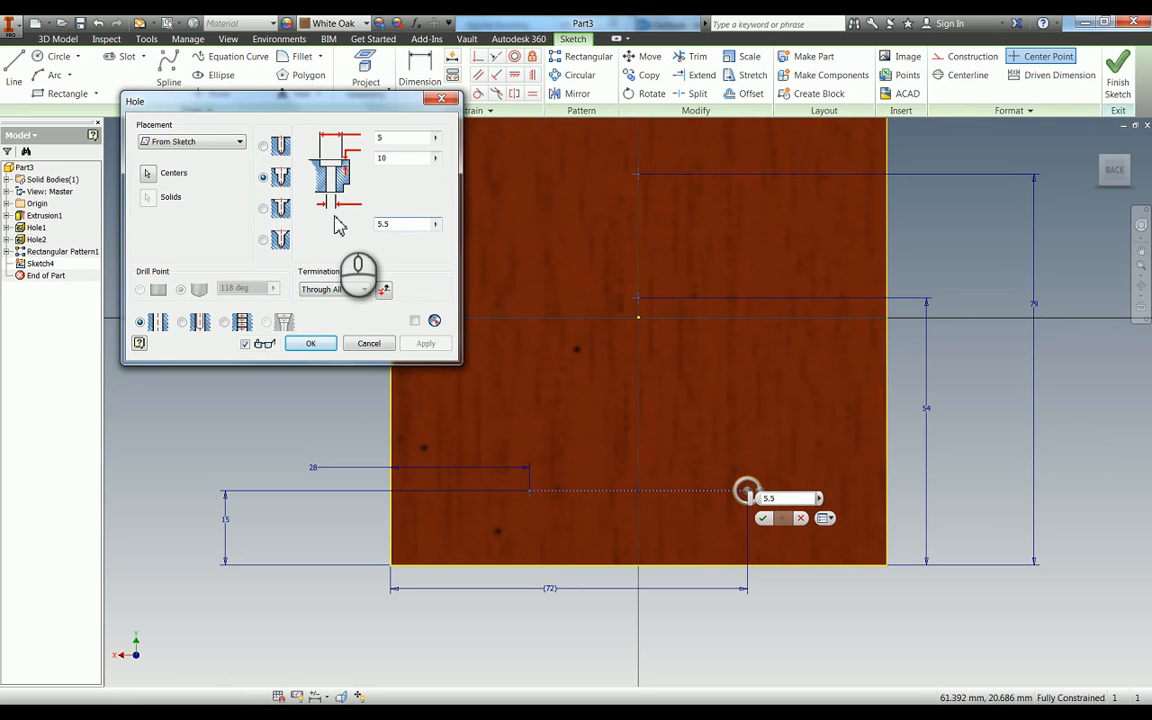
pyautogui.doubleClick(383, 137)
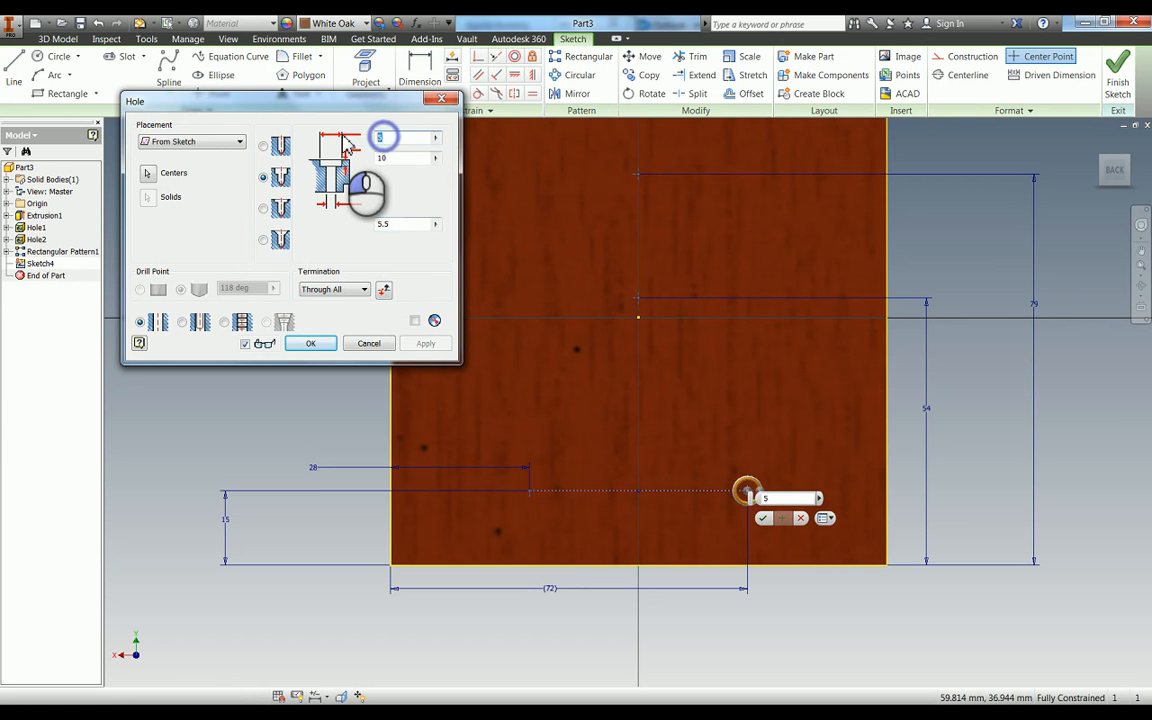
pyautogui.write('10')
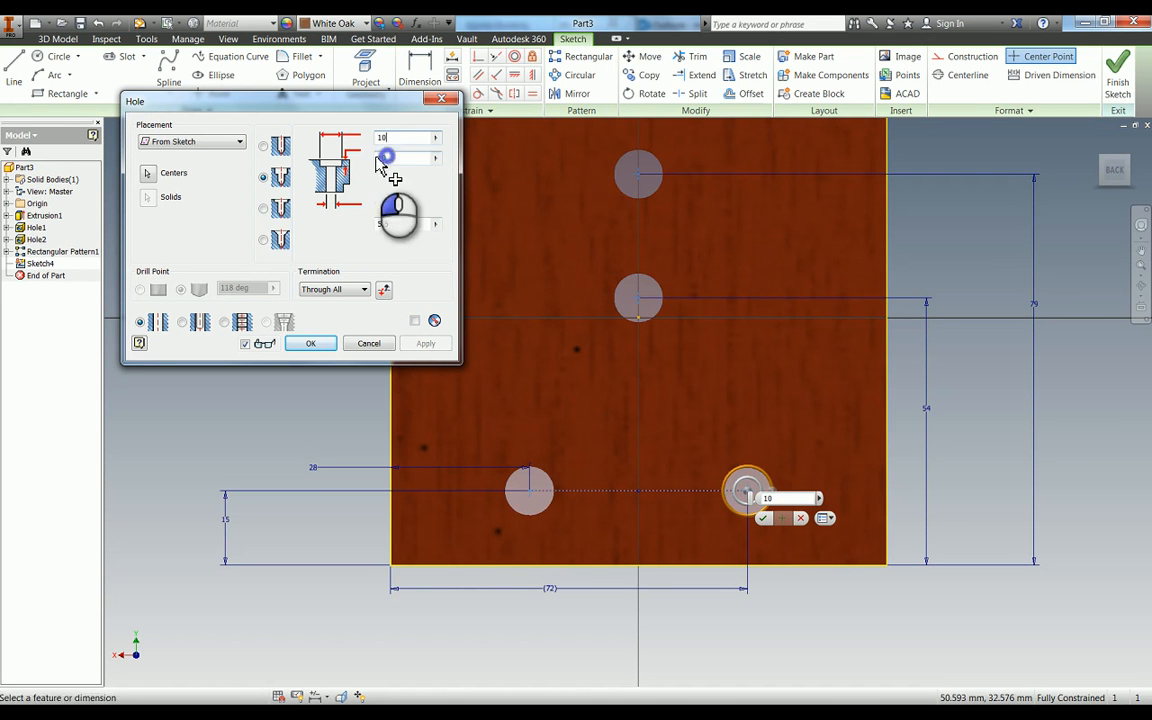
pyautogui.press('Tab')
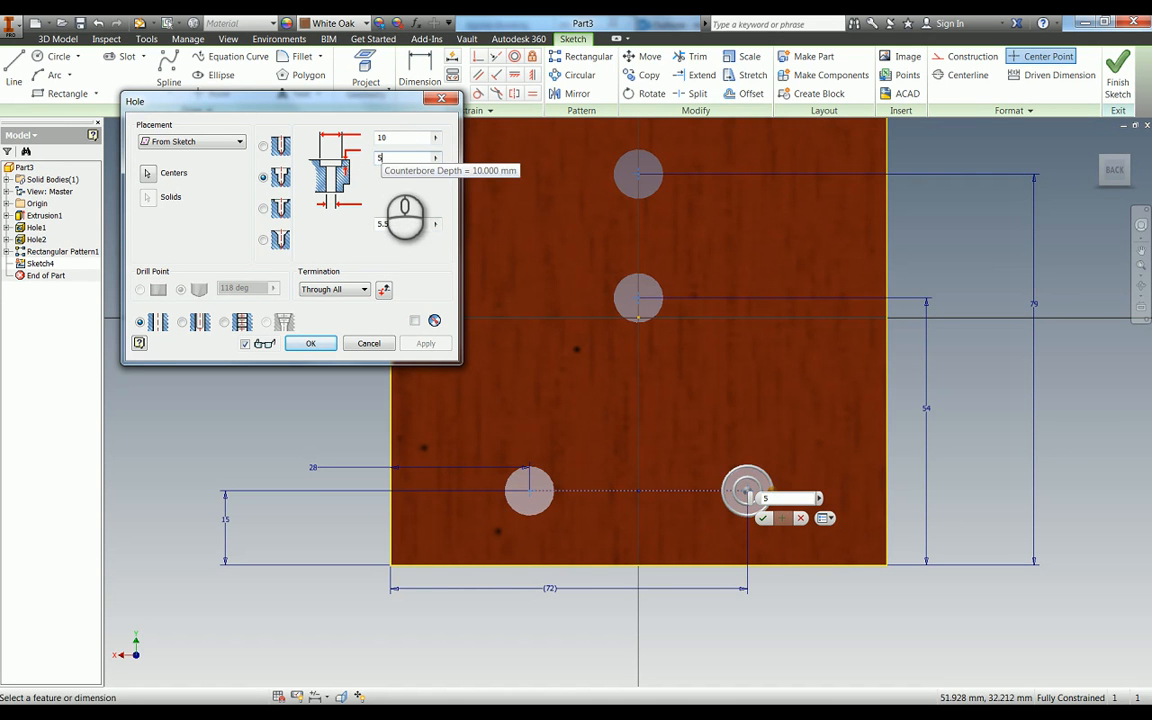
pyautogui.press('F4')
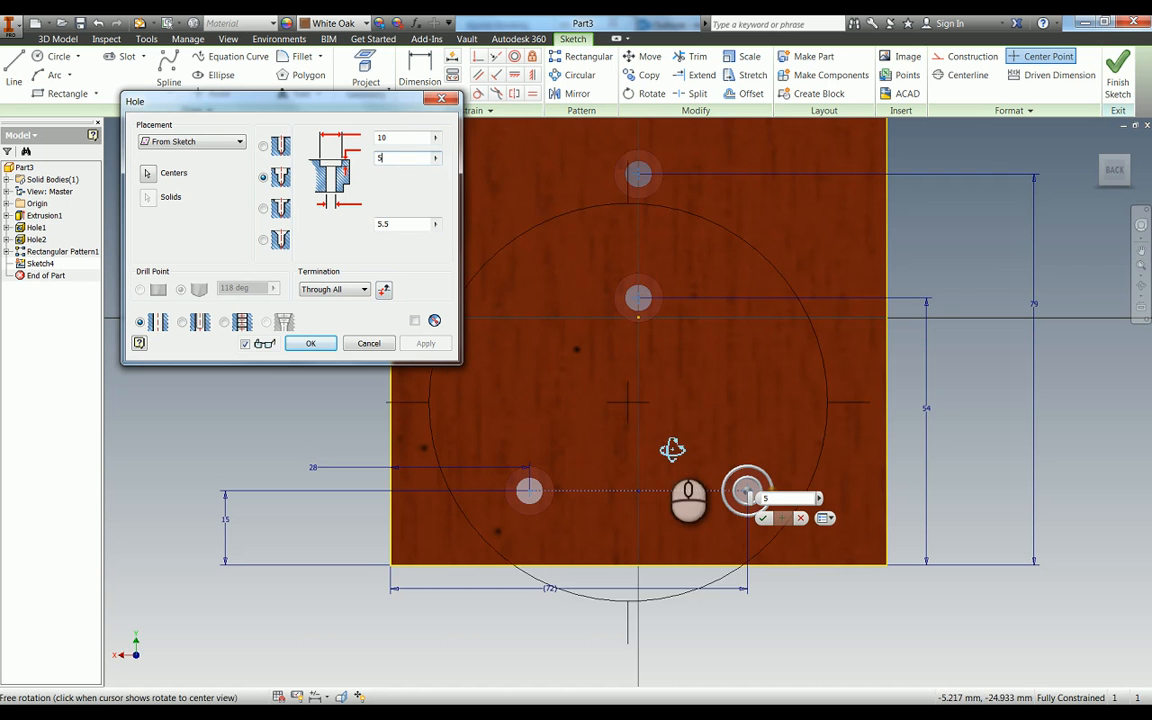
pyautogui.moveTo(672, 449); pyautogui.dragTo(648, 309)
pyautogui.click(312, 345)
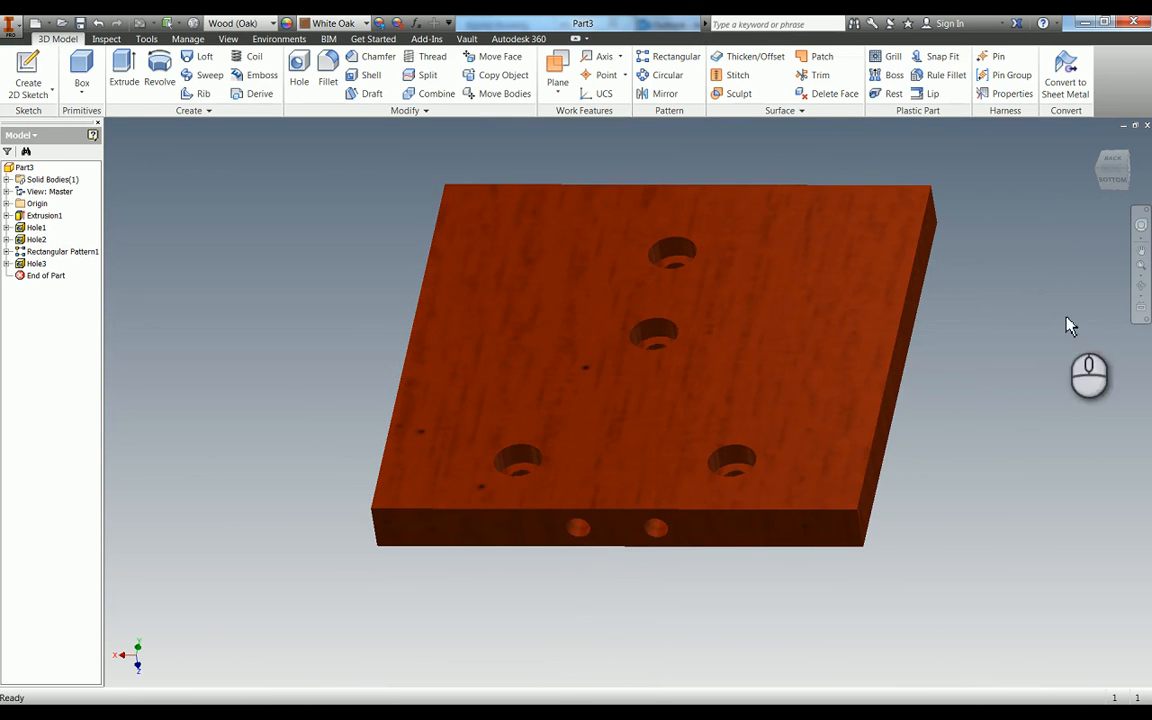
# - Save the finished plate as an Inventor part named Base in the WorldSkills Regional Example folder
pyautogui.press('F4')
pyautogui.press('F6')
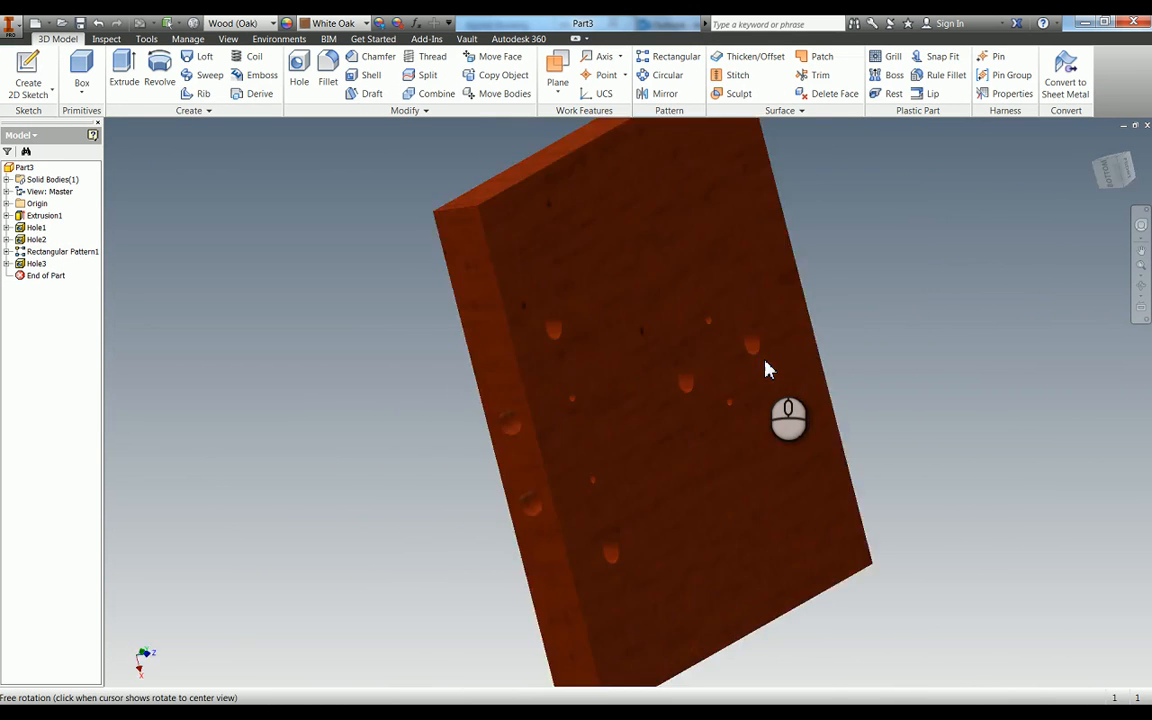
pyautogui.click(416, 245)
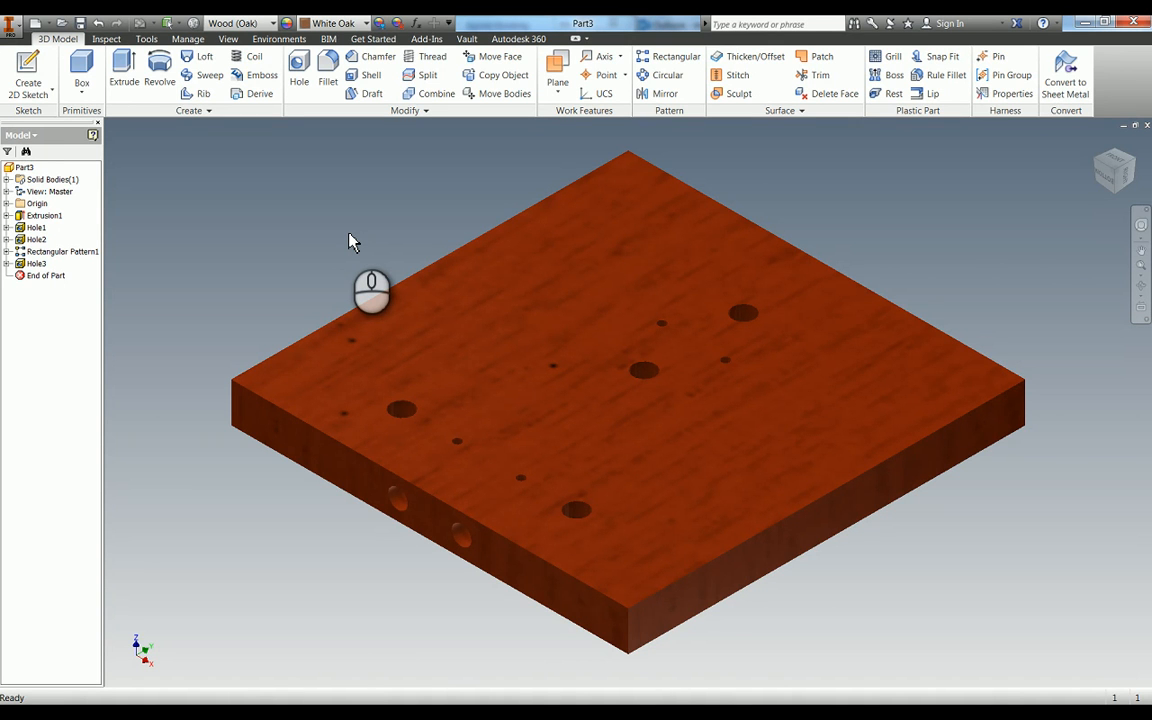
pyautogui.click(80, 22)
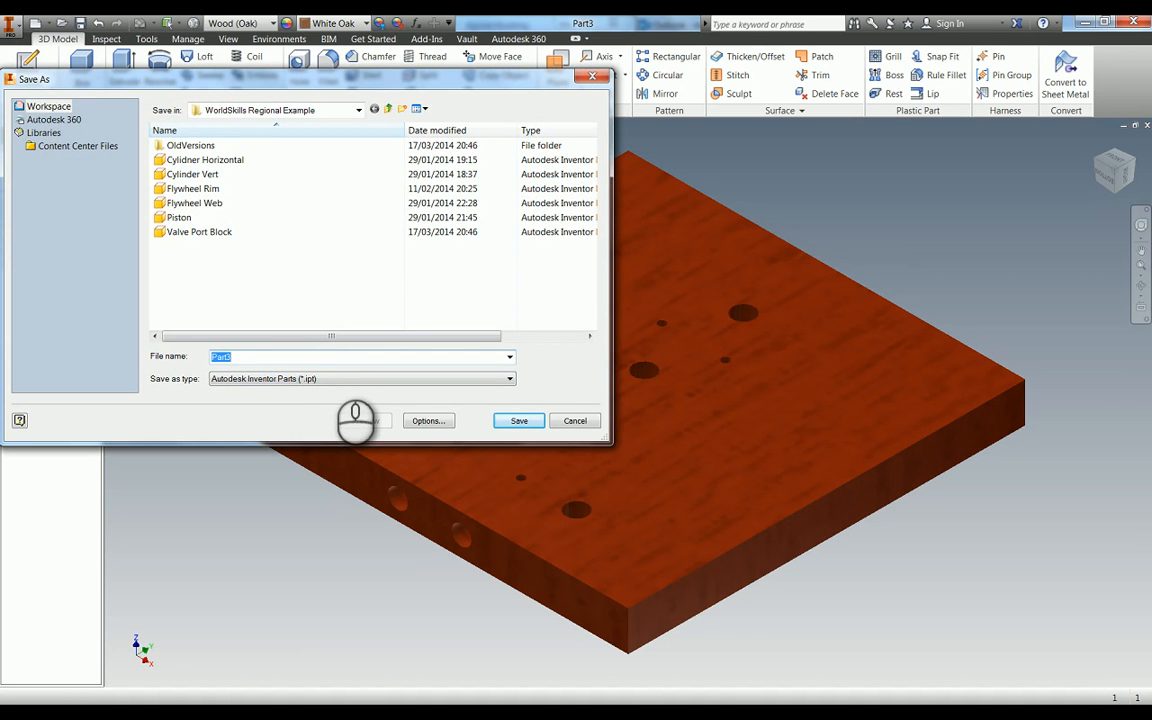
pyautogui.write('Base')
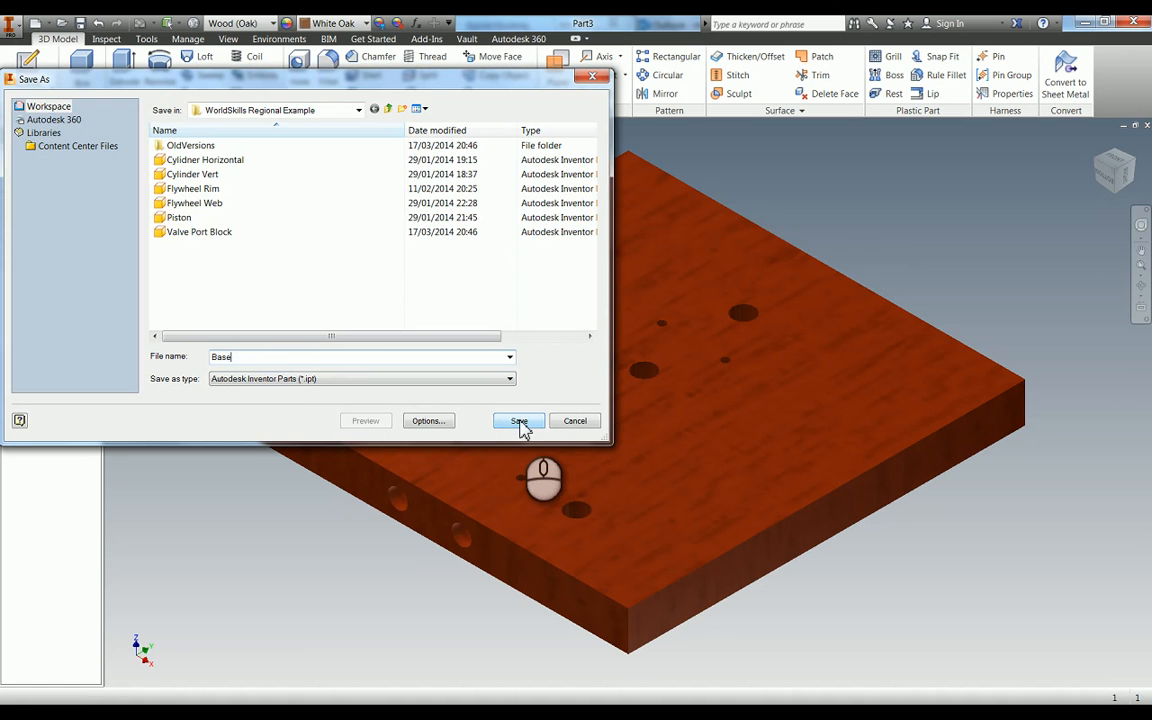